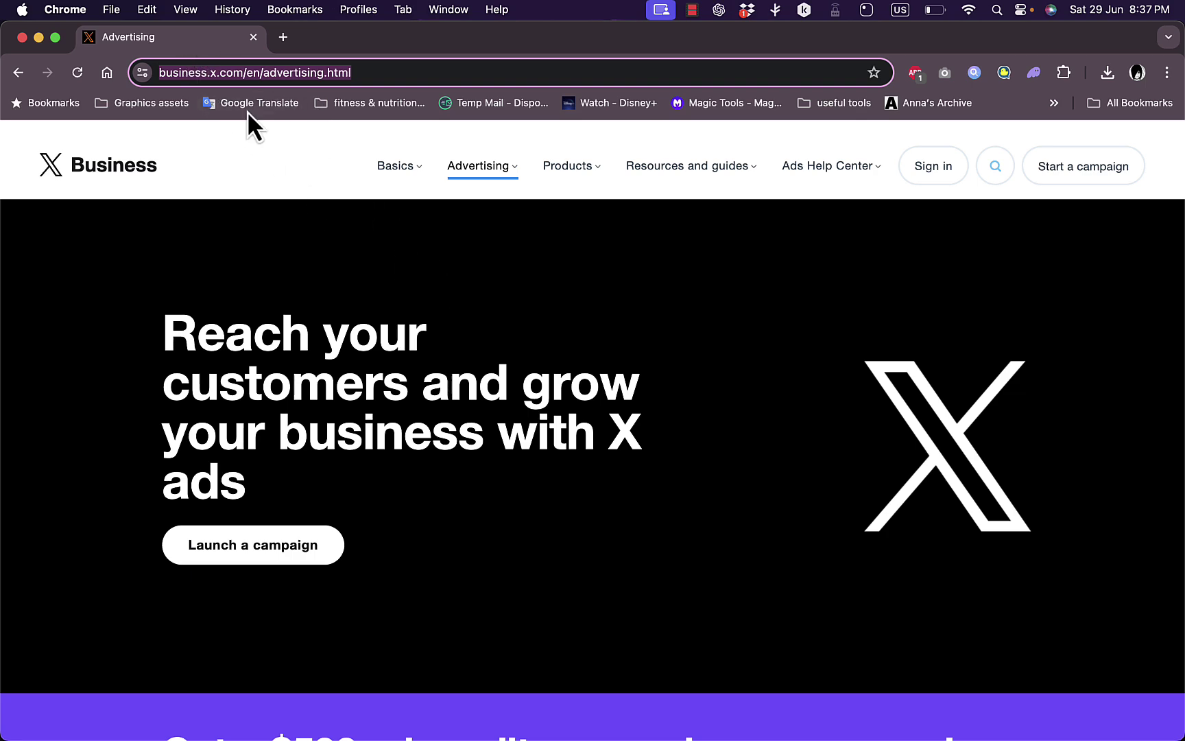
scroll(477, 252, "down", 3)
scroll(475, 253, "down", 3)
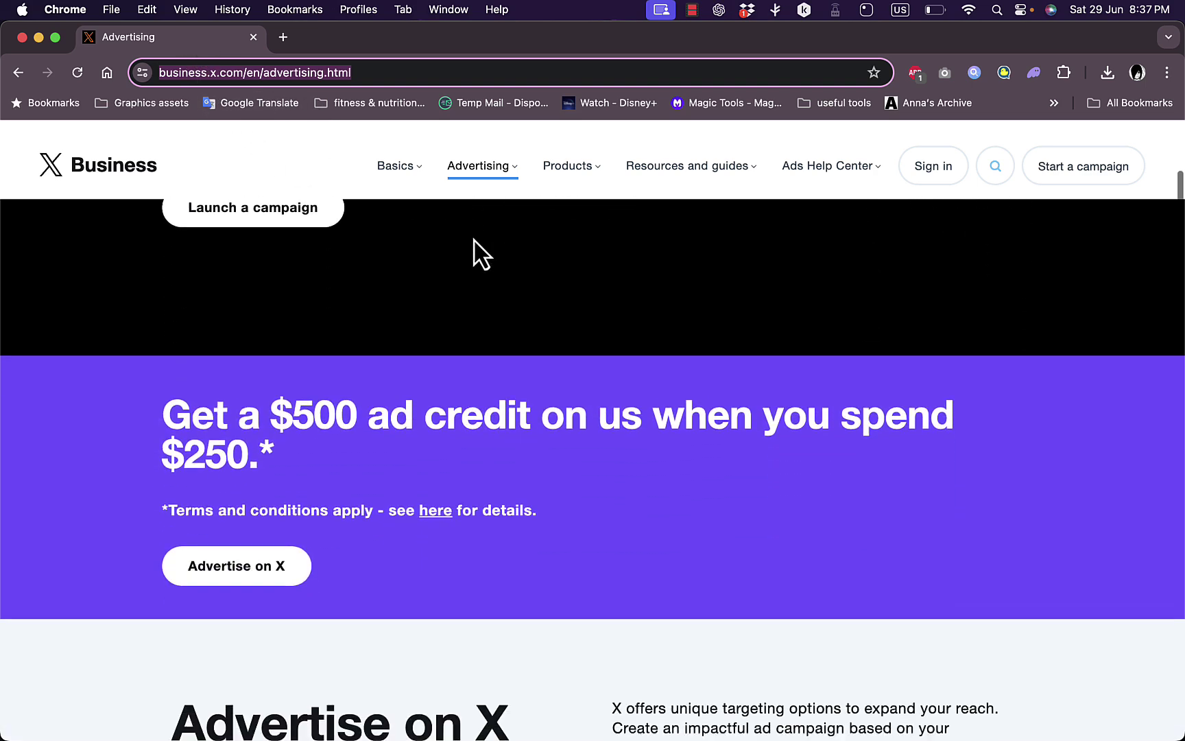
scroll(476, 254, "up", 6)
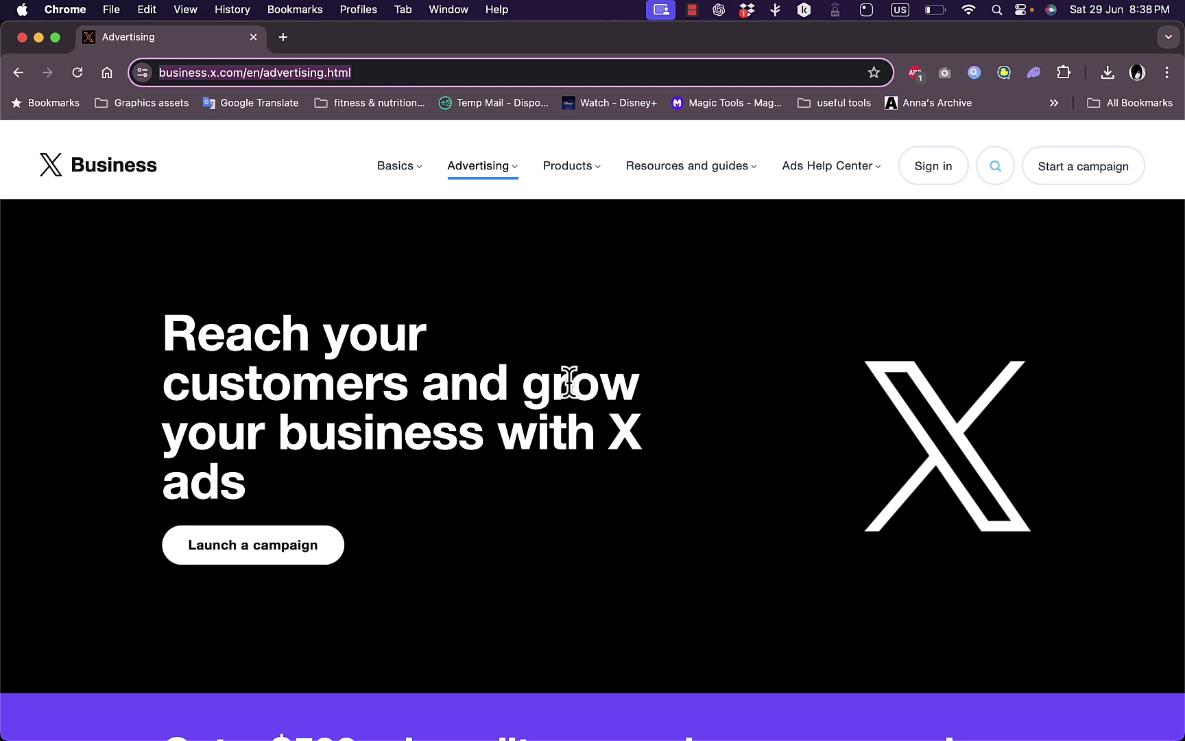
Start launching a campaign and begin creating a new X account instead of signing in
left_click(256, 546)
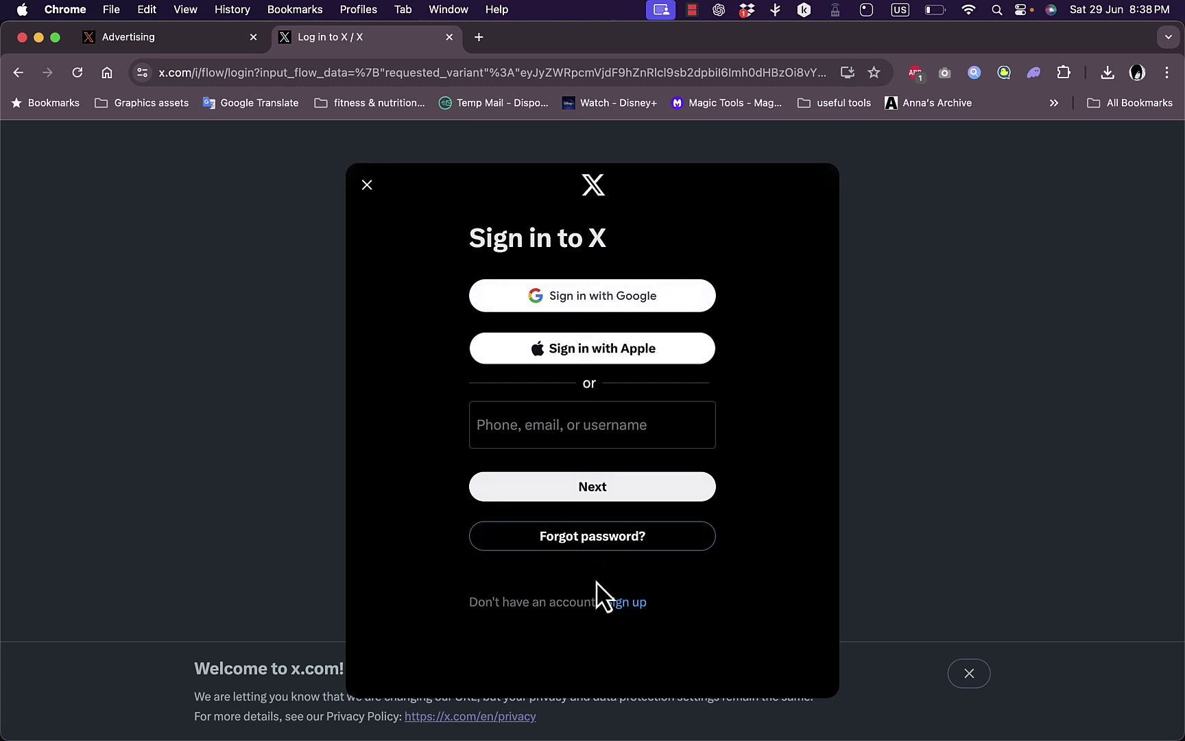
left_click(626, 604)
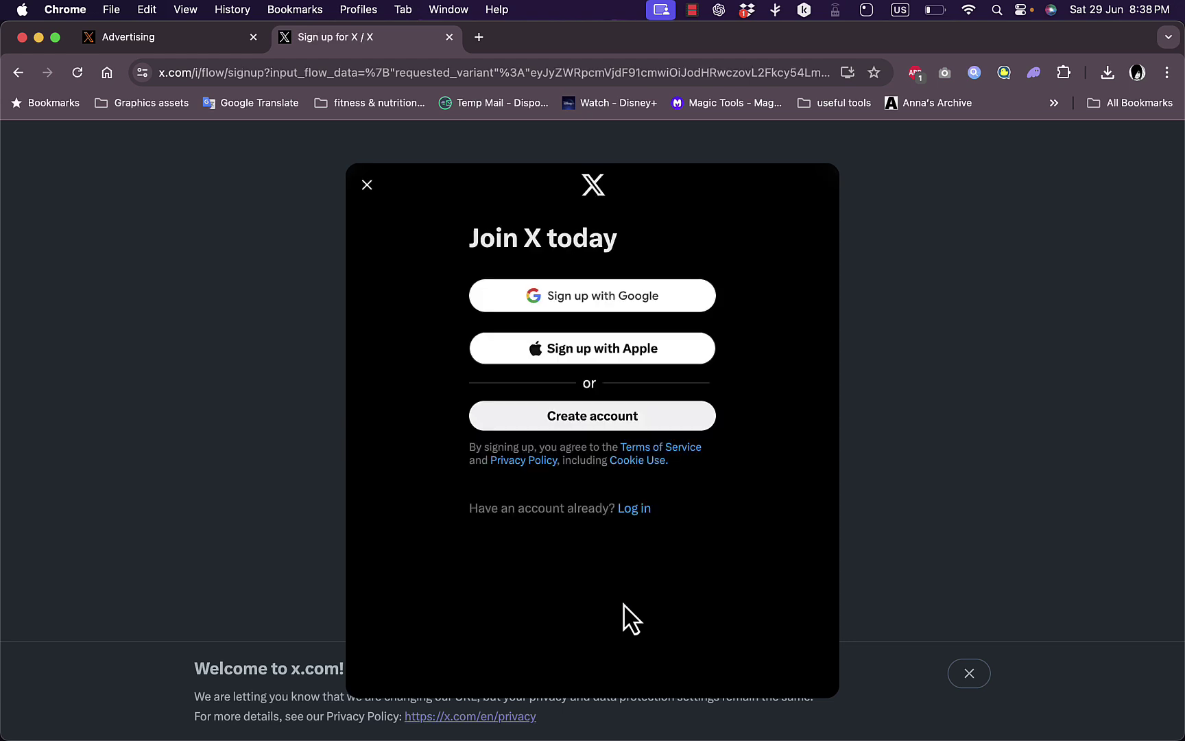
left_click(602, 420)
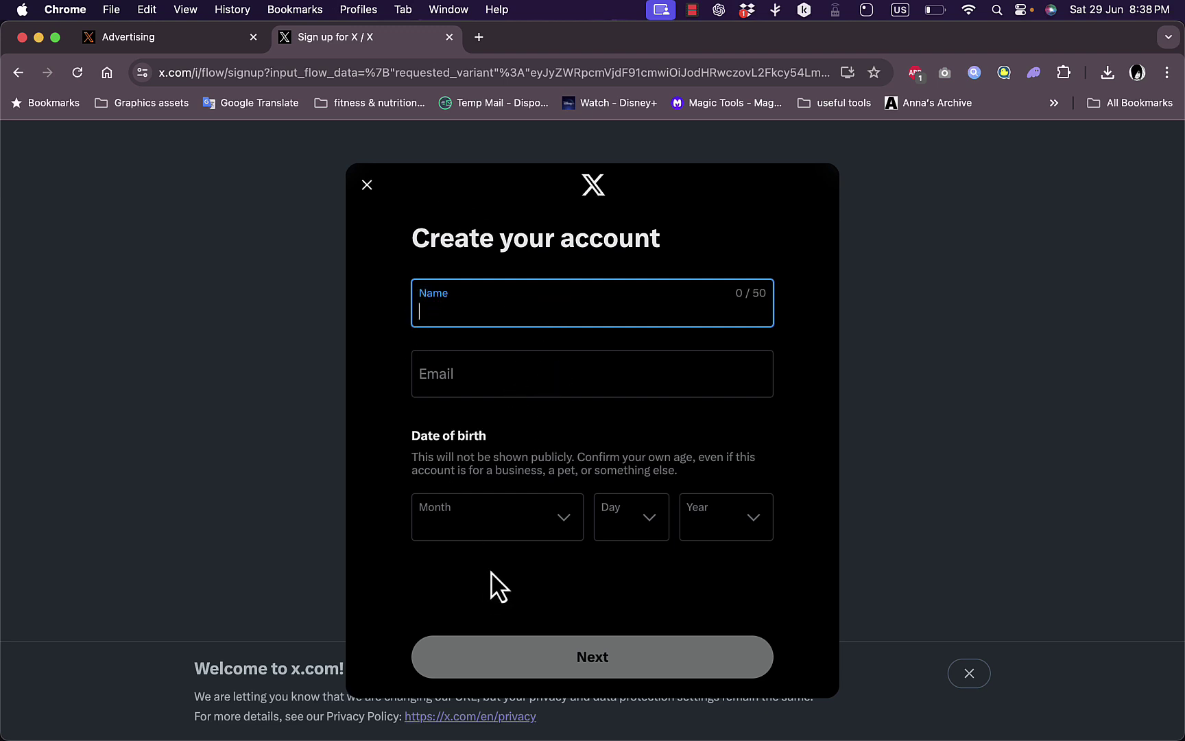
Reach the Name field of the sign-up form, then move to the temporary email site
left_click(515, 325)
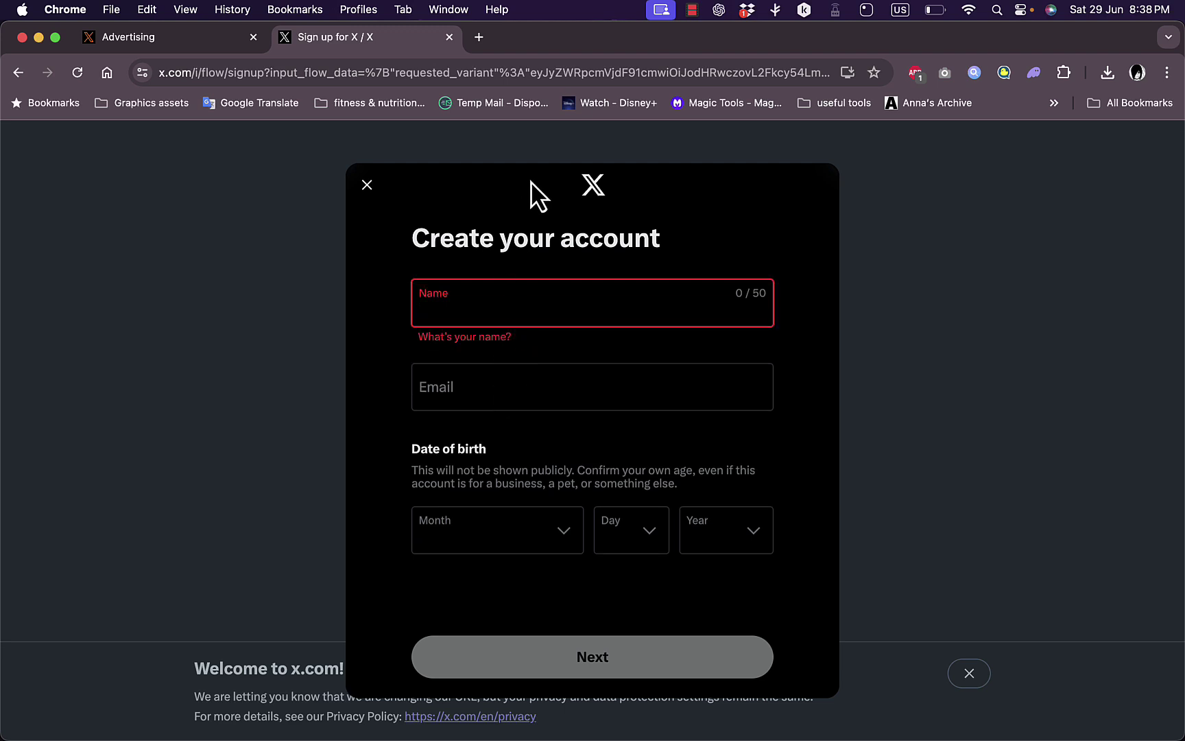
left_click(583, 298)
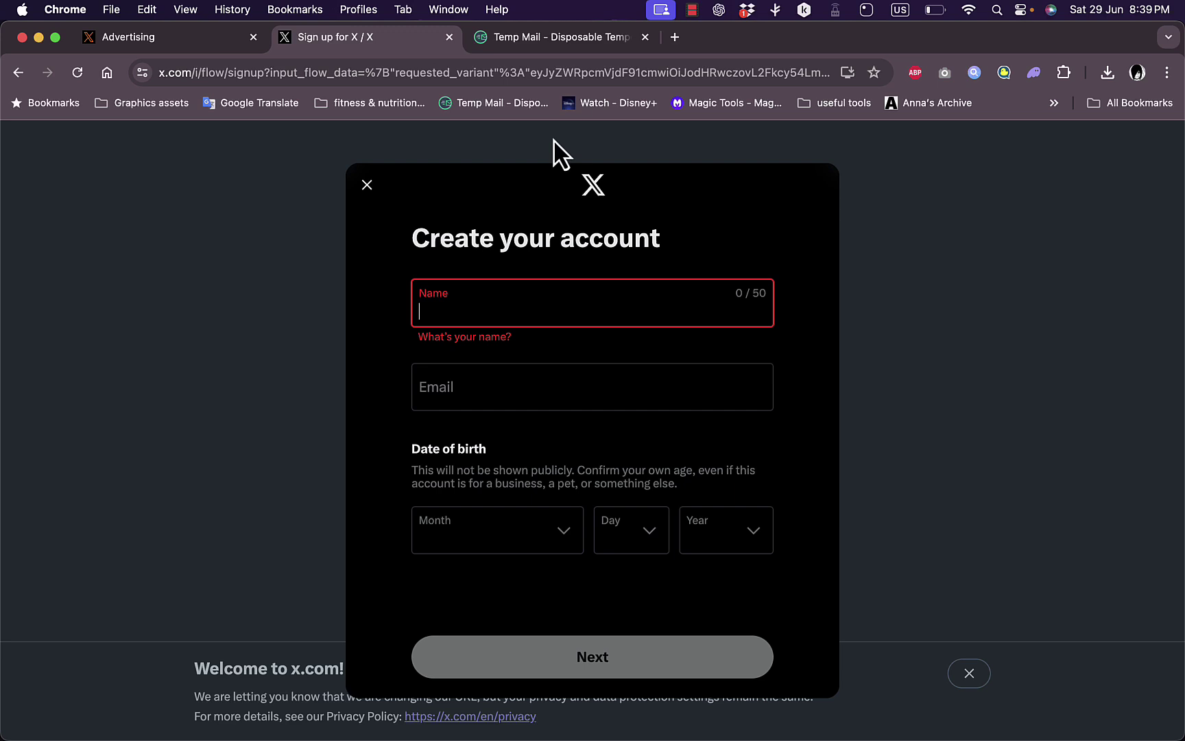
left_click(565, 37)
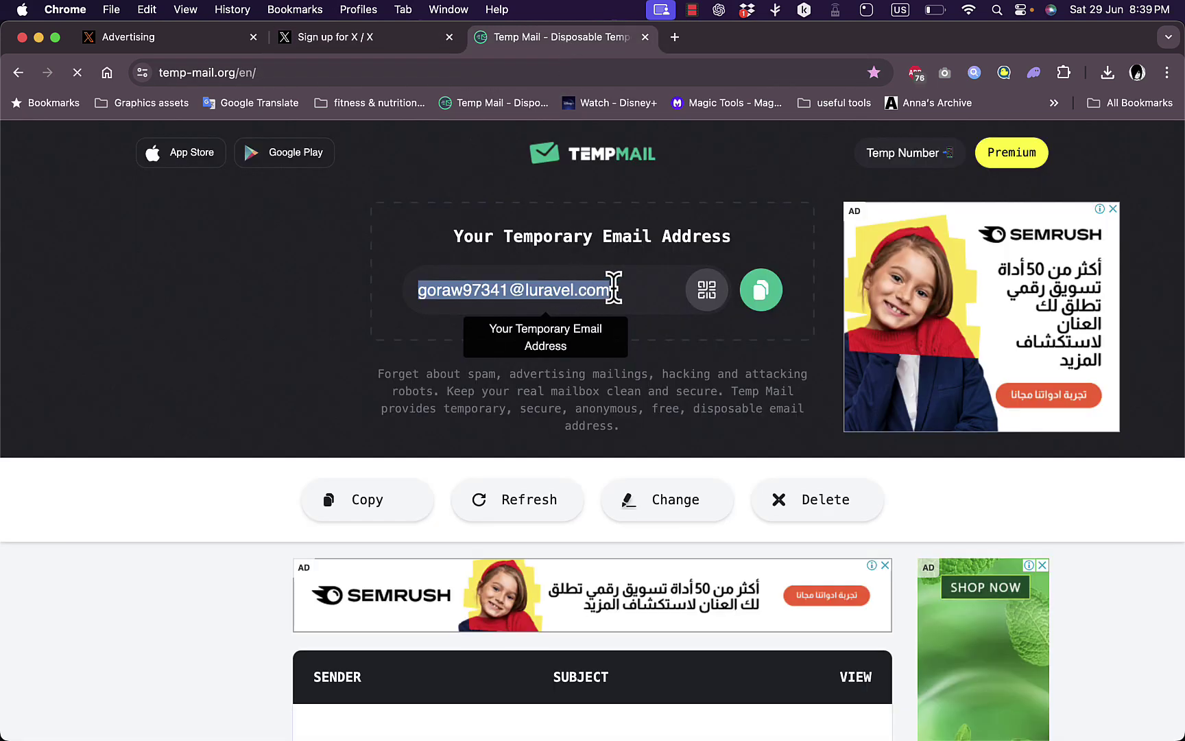
Fill in the account name and the temporary email address on the X sign-up form
left_click(372, 42)
left_click(535, 297)
type("jo")
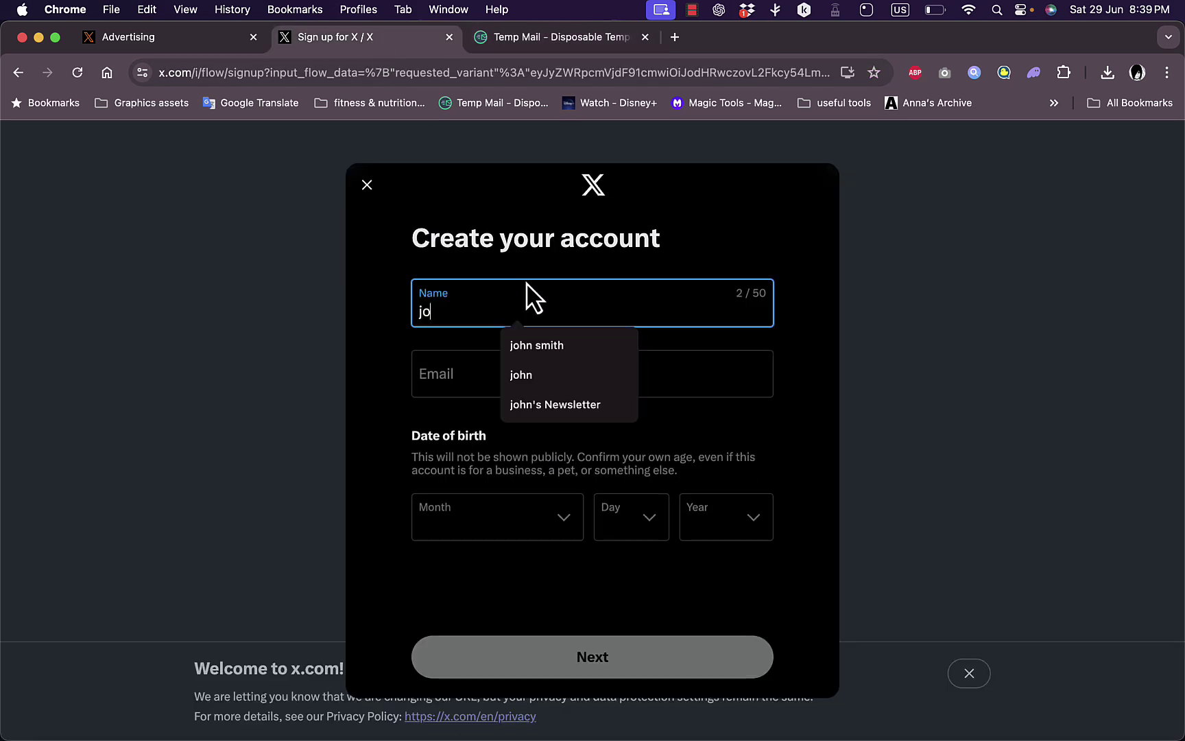
type("hn smith")
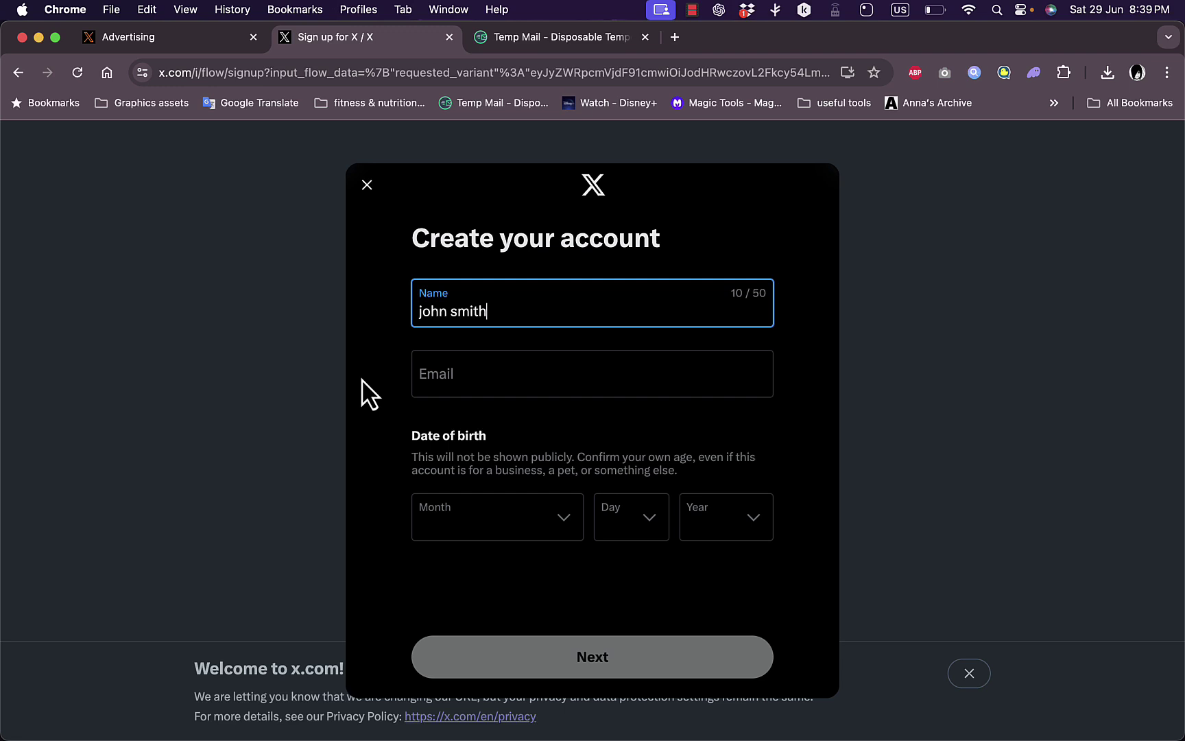
left_click(362, 391)
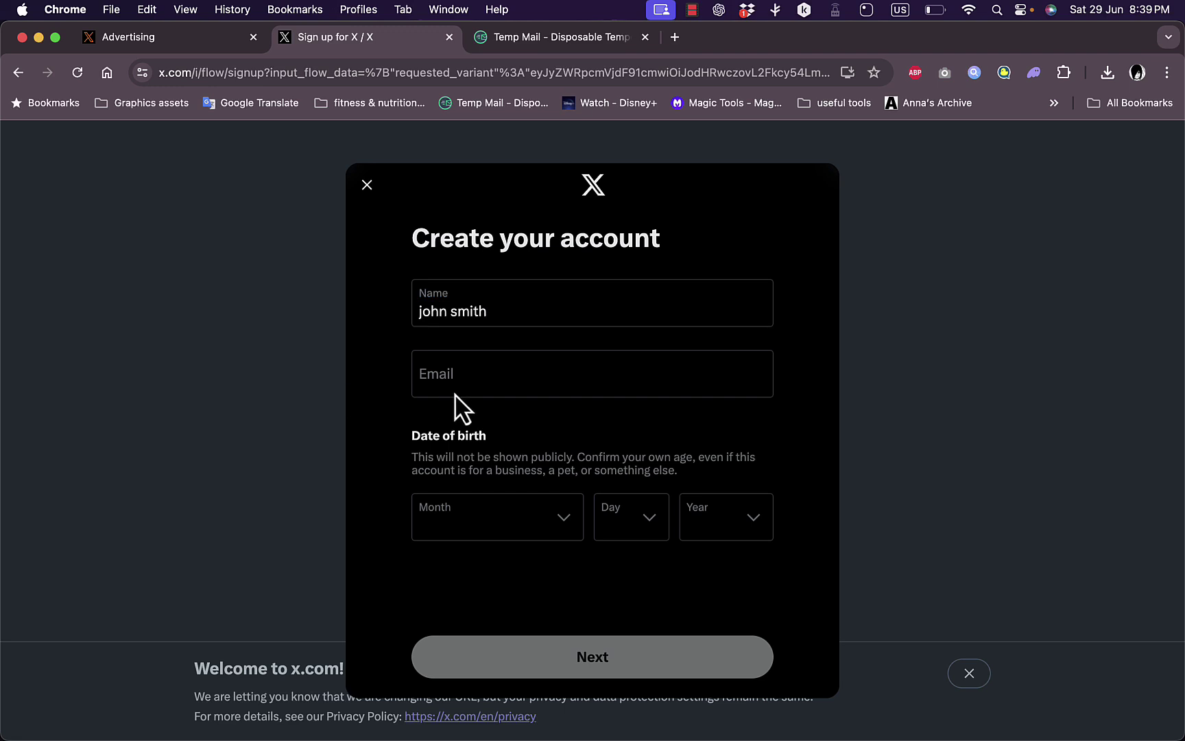
left_click(492, 384)
Set the date of birth to April 21, choosing month, day and year
left_click(565, 519)
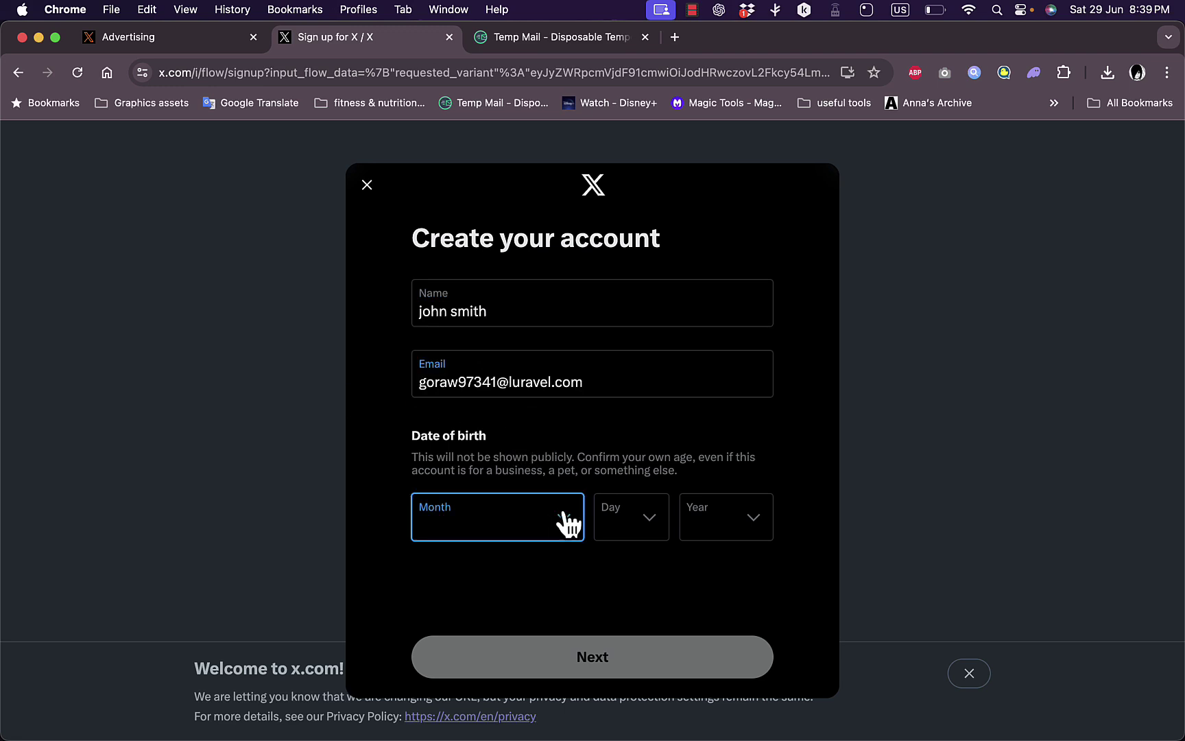
left_click(491, 615)
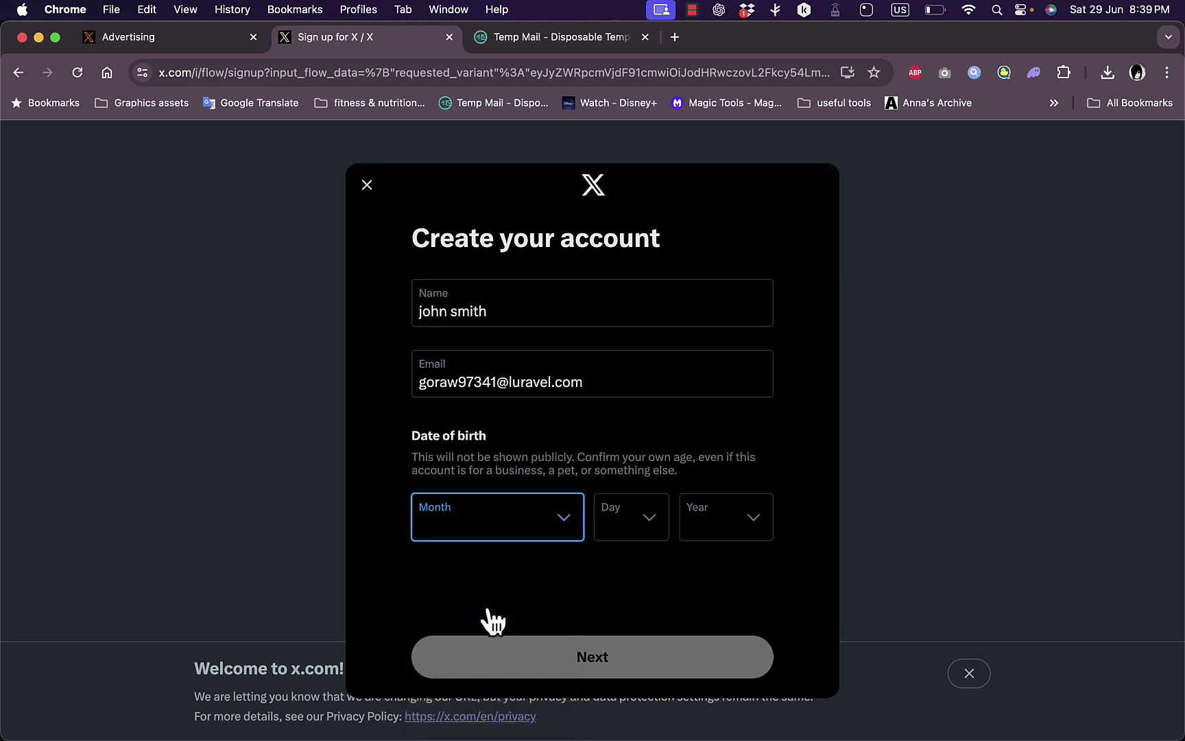
left_click(628, 525)
scroll(628, 574, "down", 5)
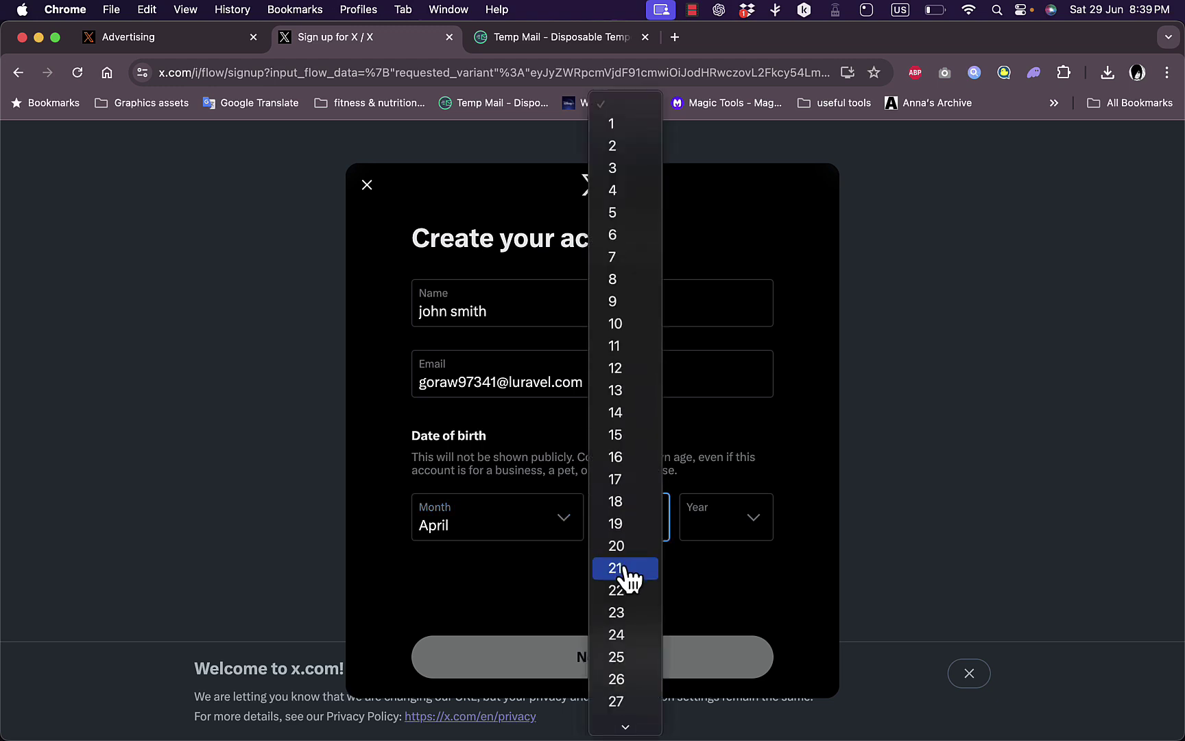
left_click(629, 571)
left_click(759, 538)
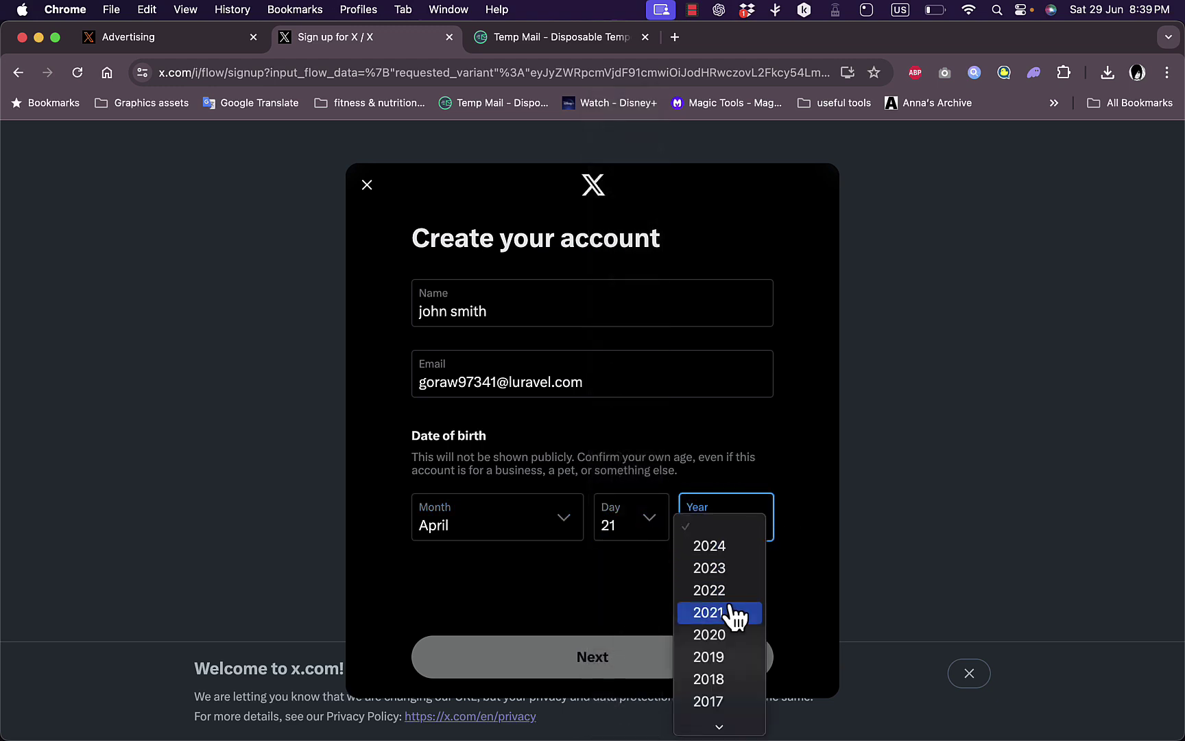
scroll(721, 613, "down", 5)
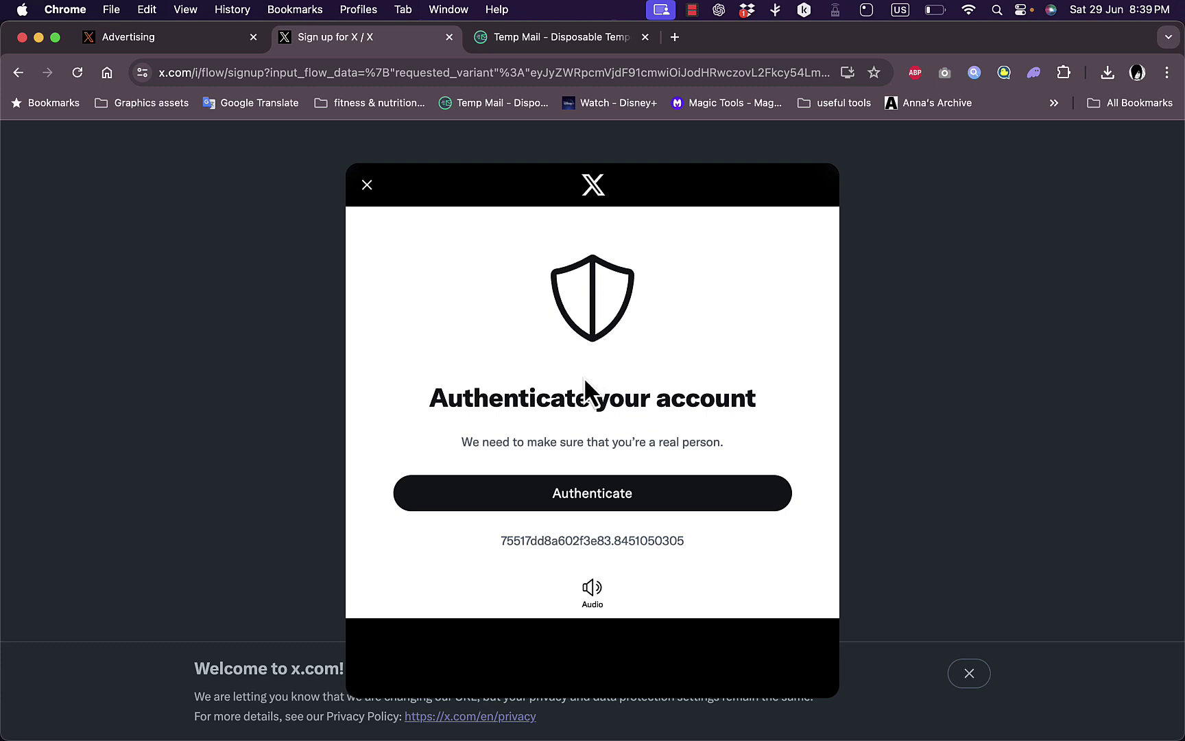
Pass the human-verification check by matching the orbit icons and submitting both puzzles
left_click(592, 496)
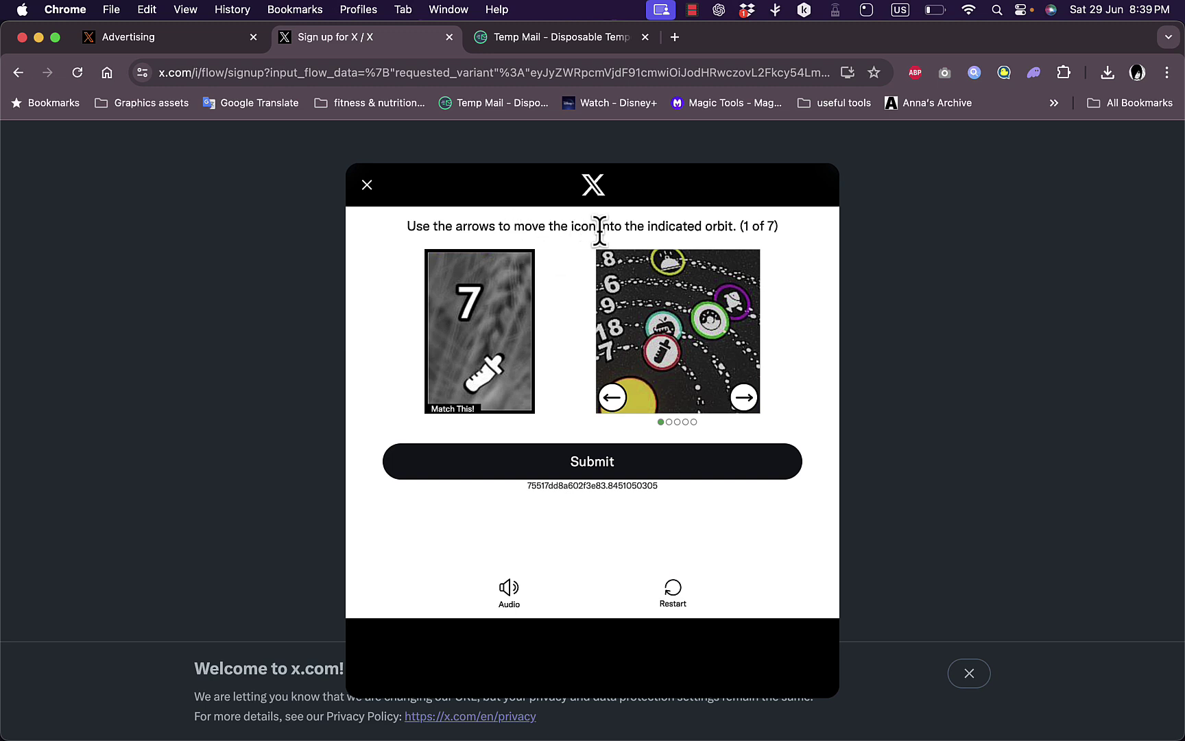
left_click(612, 398)
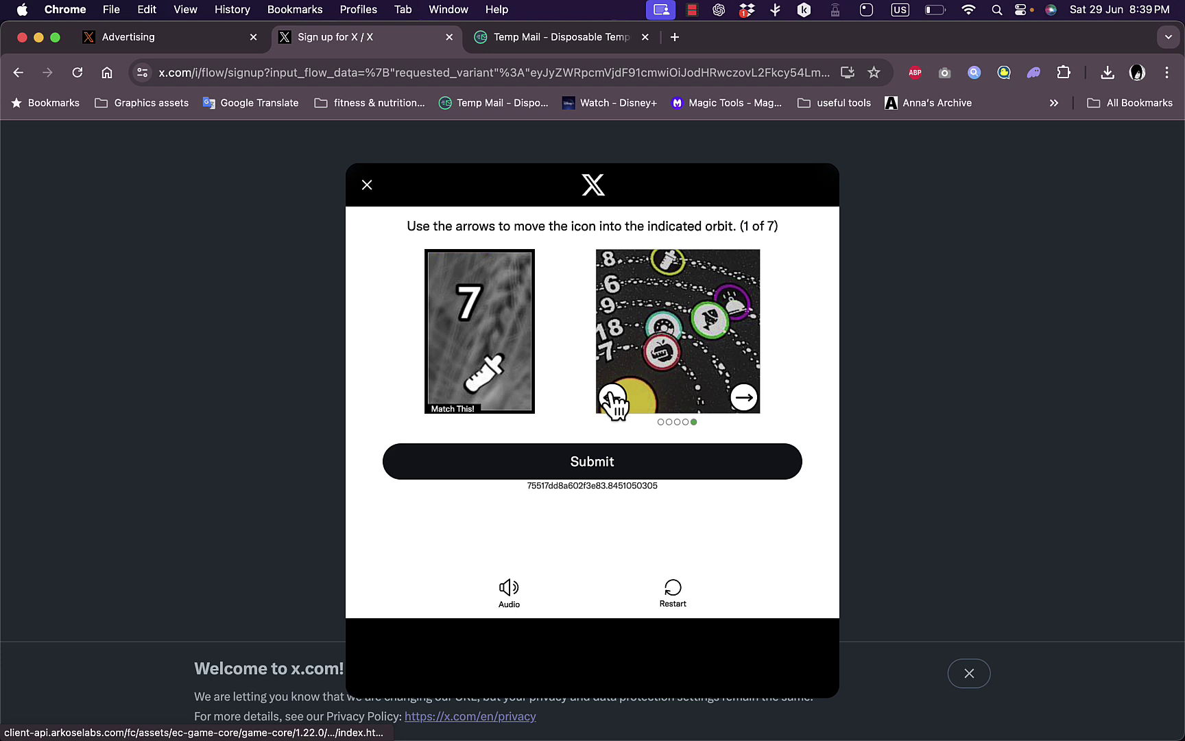
left_click(612, 397)
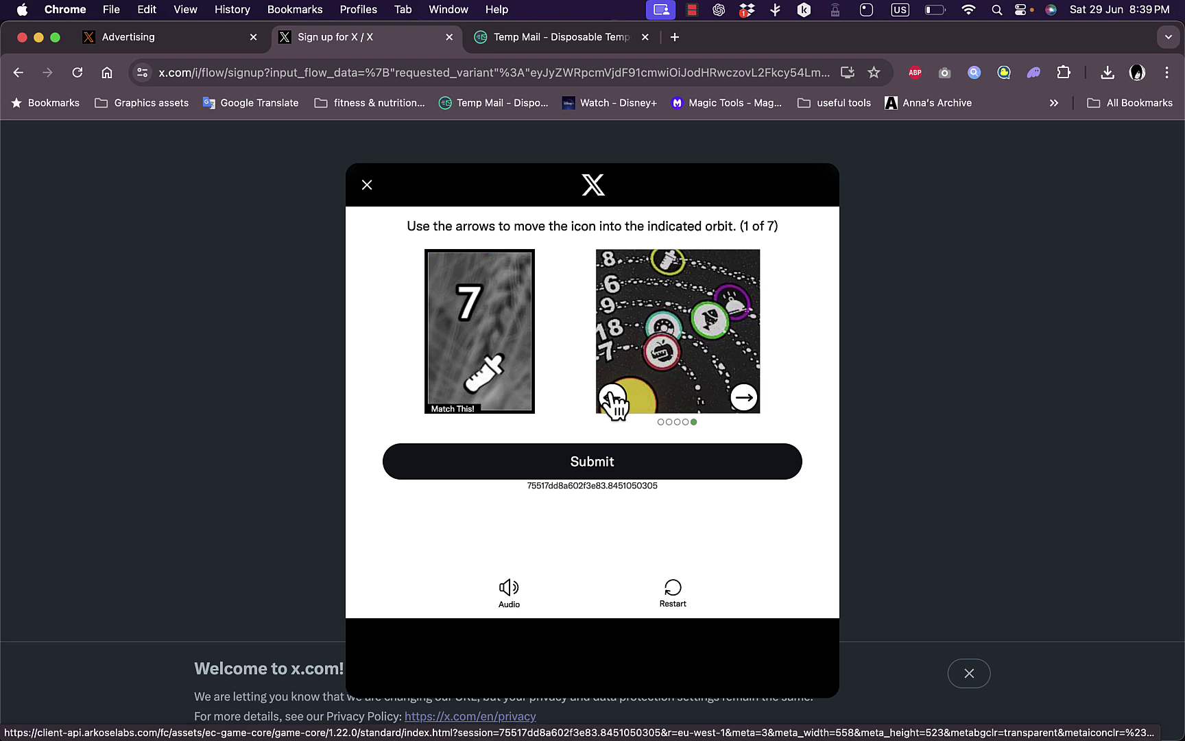
left_click(612, 399)
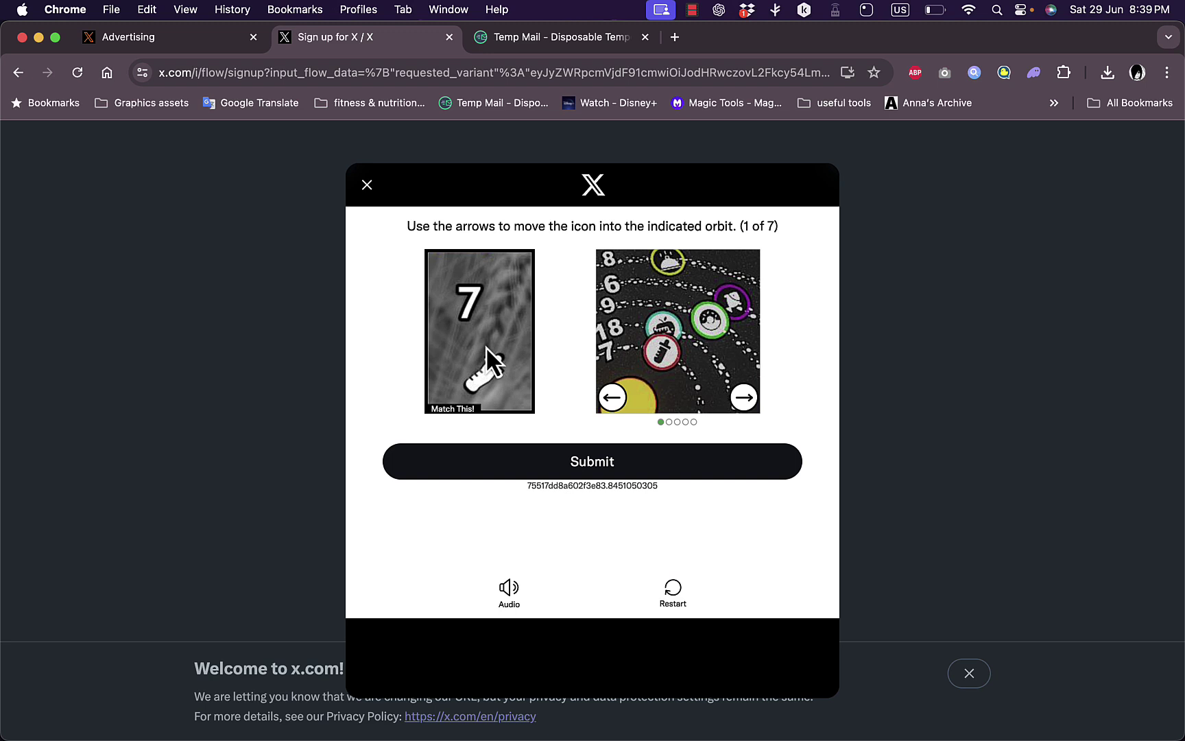
left_click(542, 463)
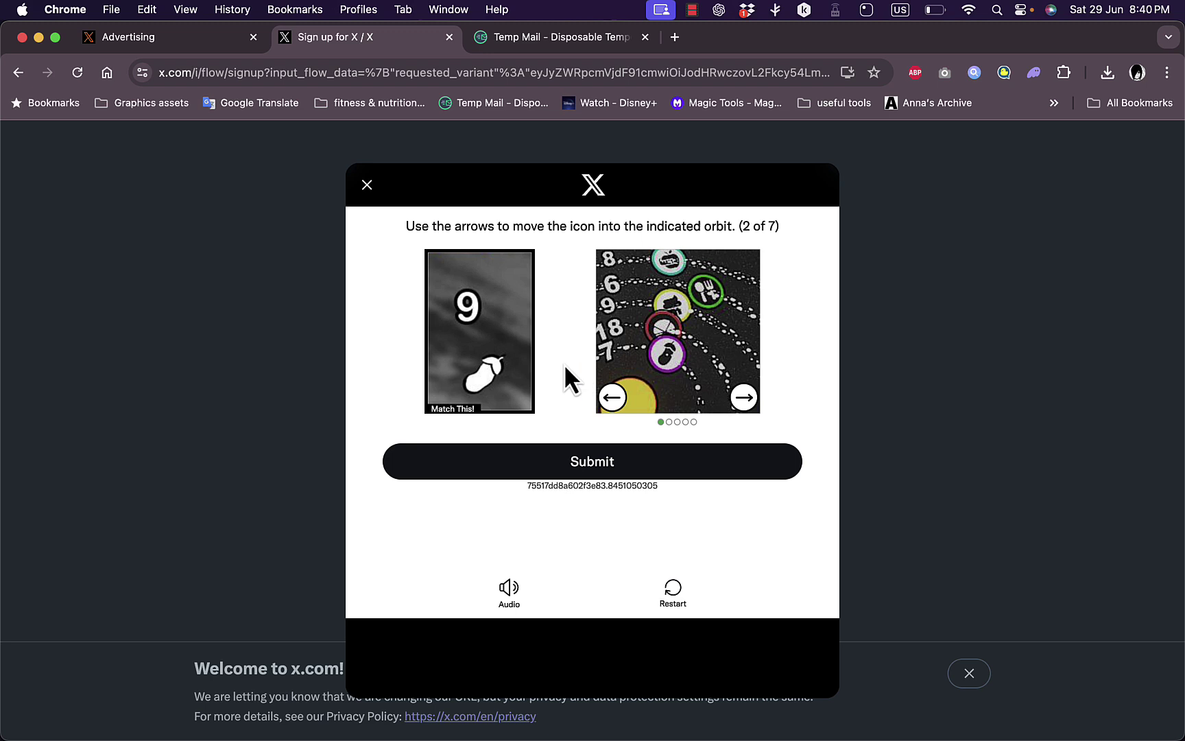
left_click(589, 462)
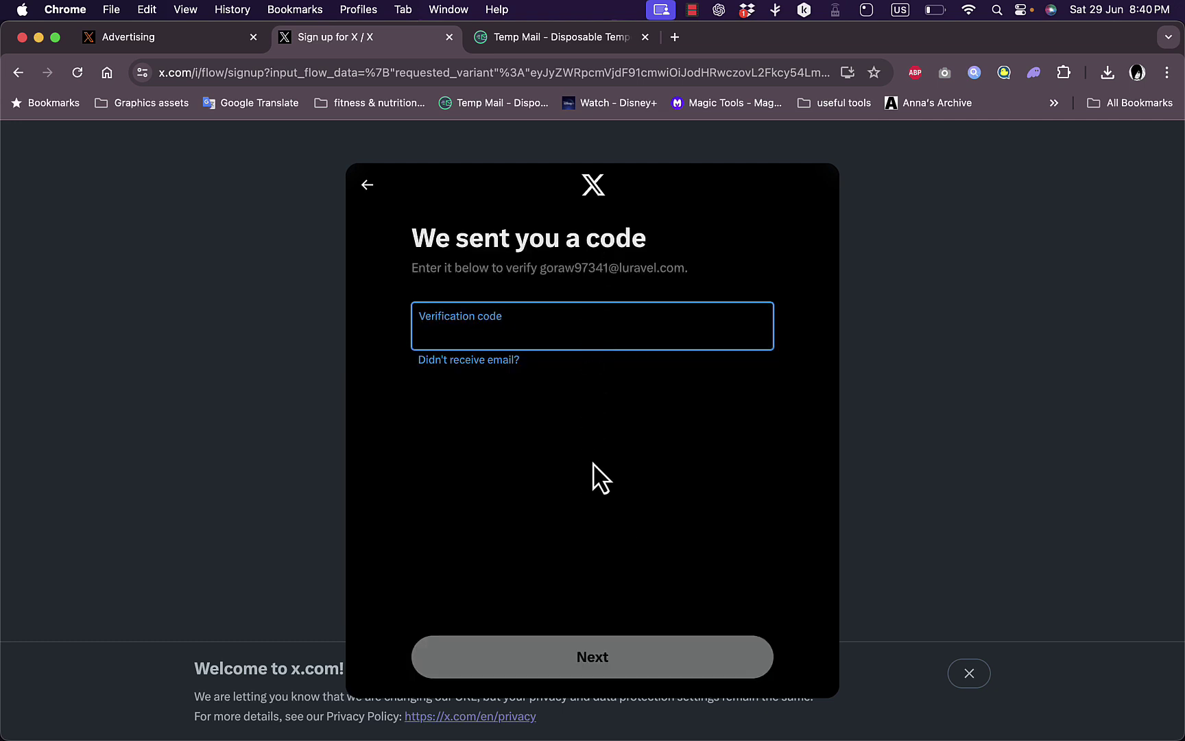
left_click(562, 29)
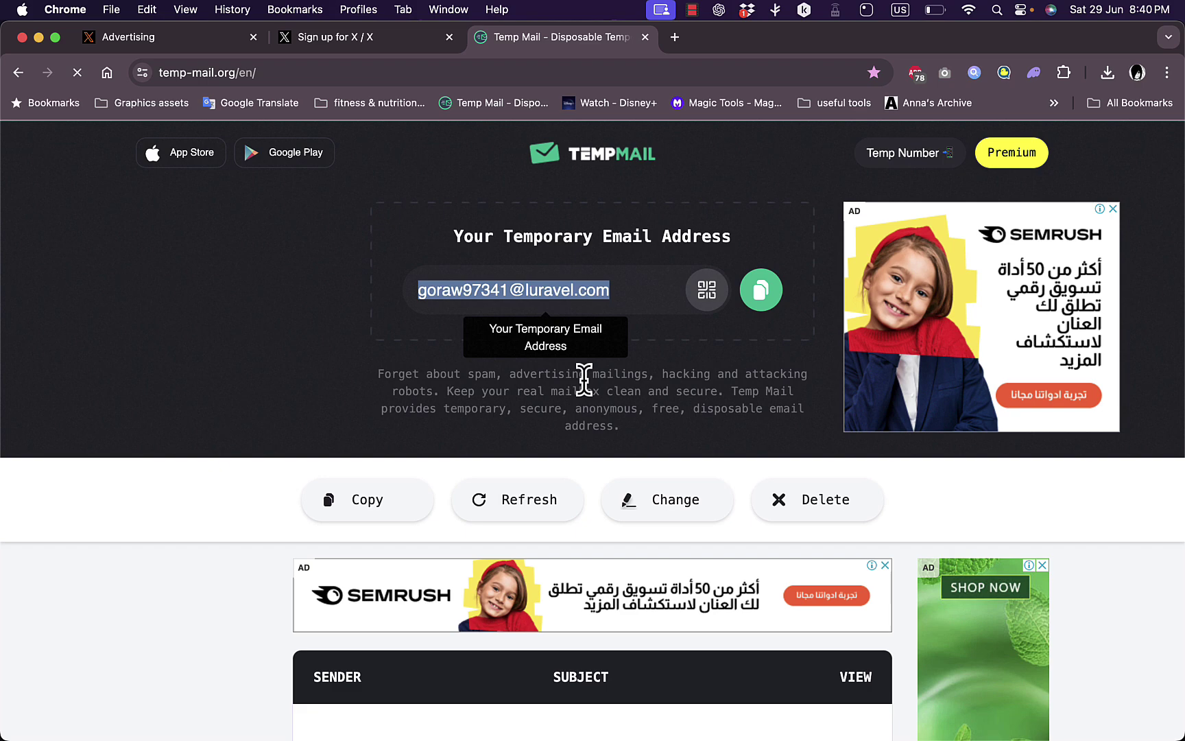
scroll(584, 380, "down", 5)
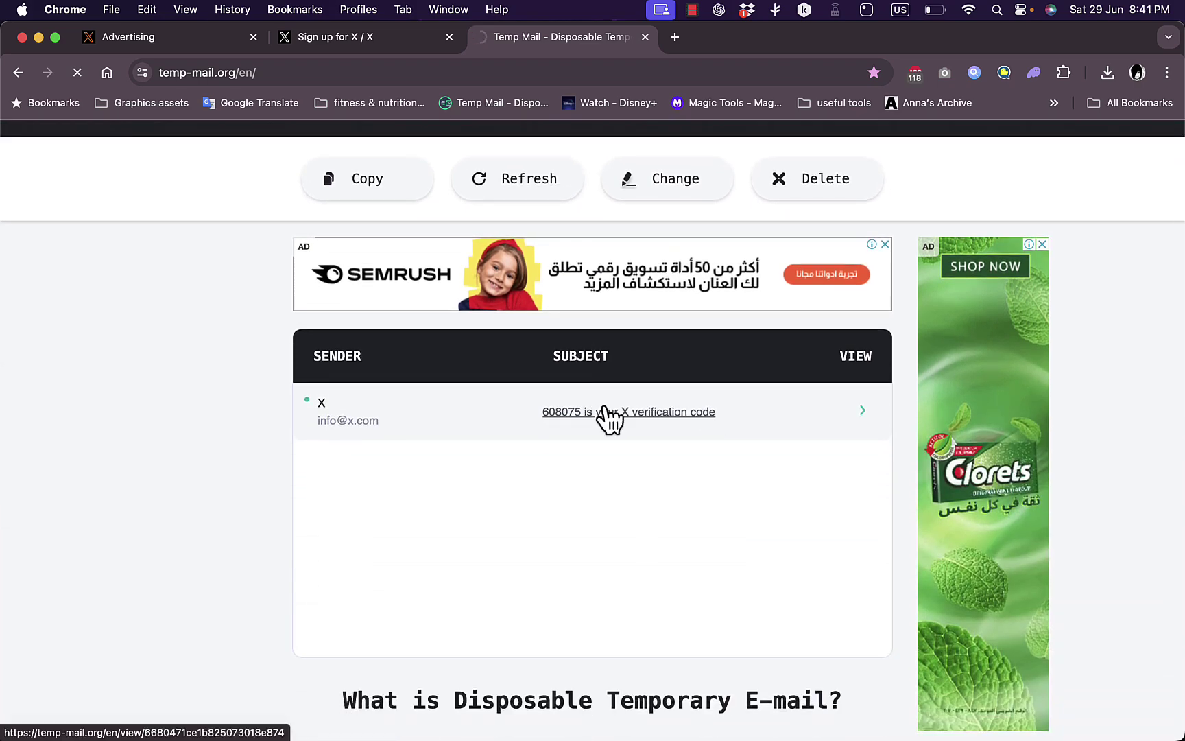
left_click(606, 414)
scroll(575, 536, "down", 4)
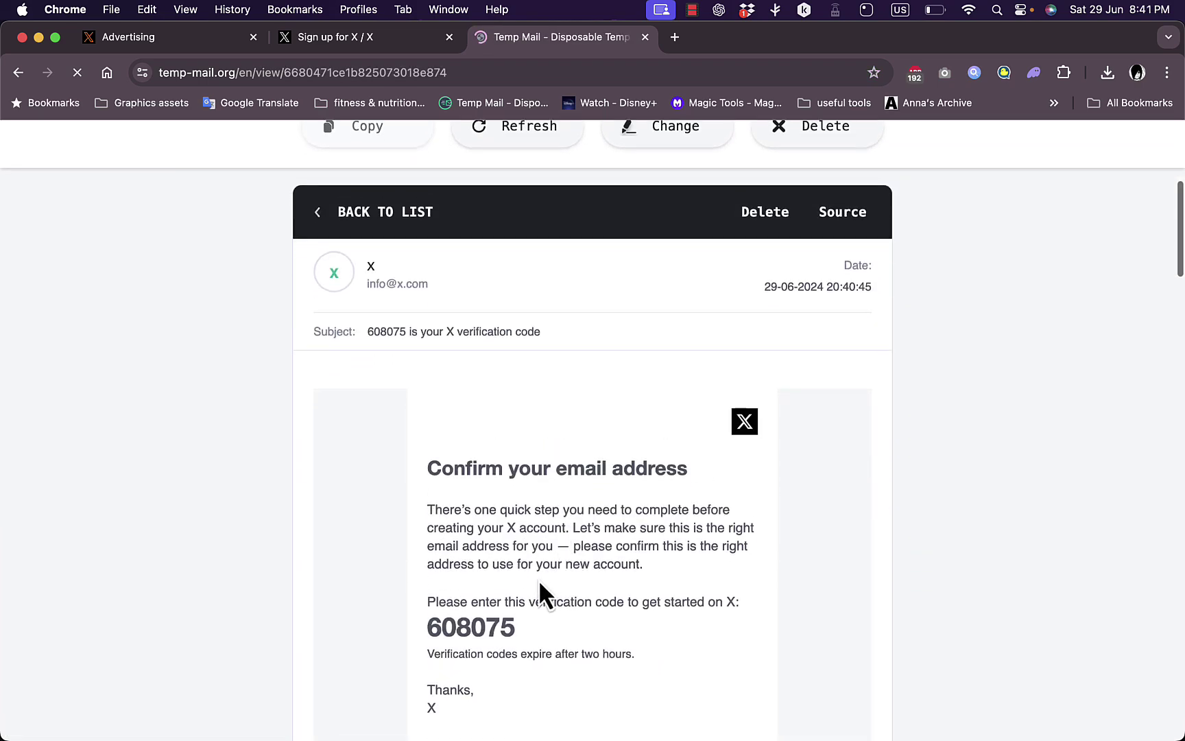
left_click_drag(512, 642, 422, 645)
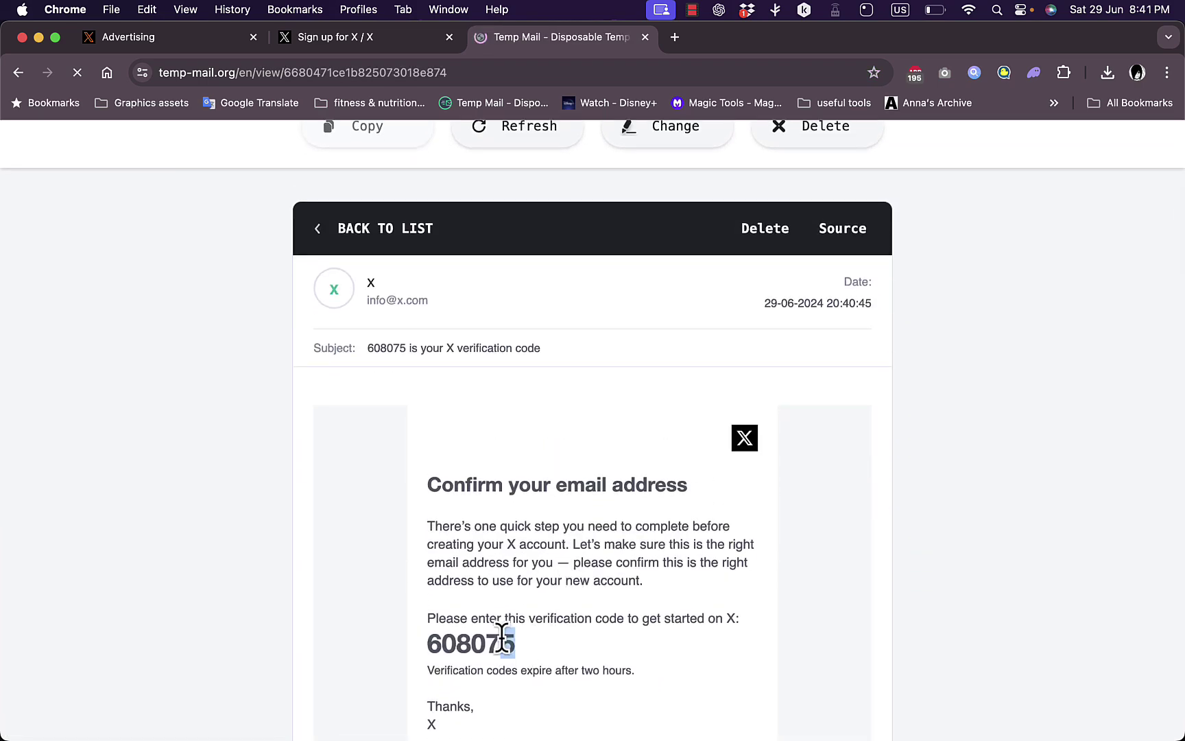
left_click(431, 645)
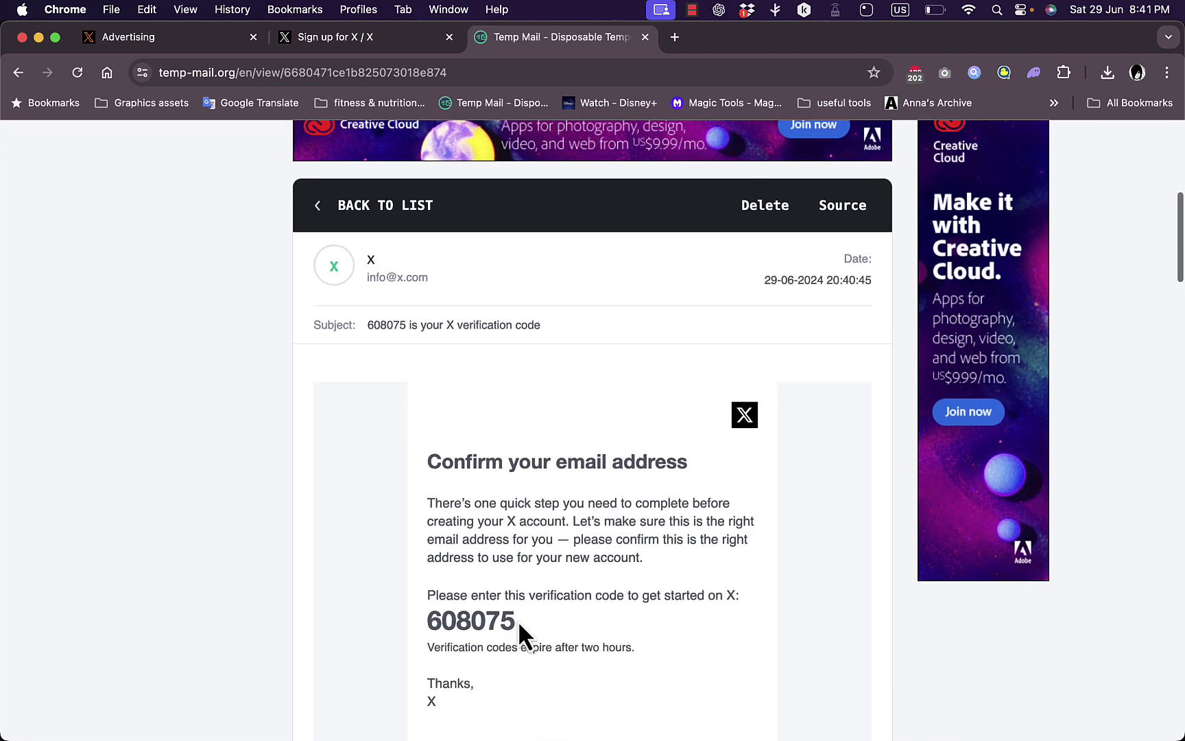
left_click_drag(517, 629, 433, 627)
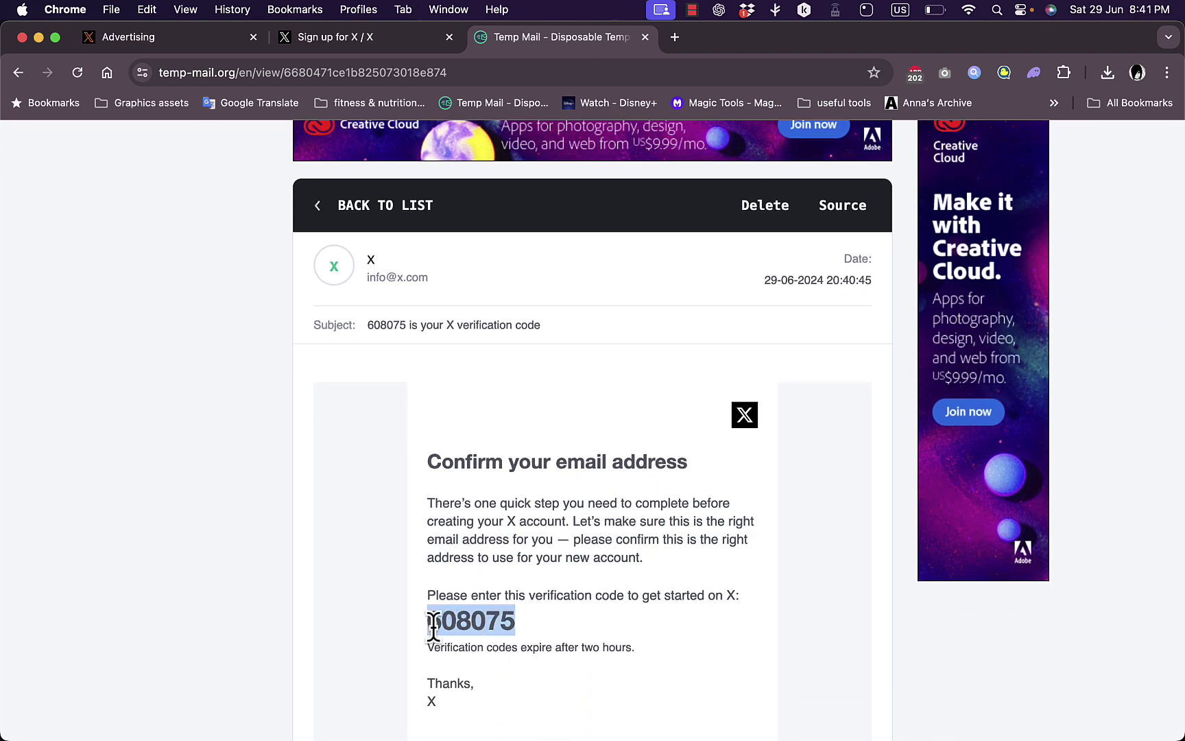
left_click(361, 39)
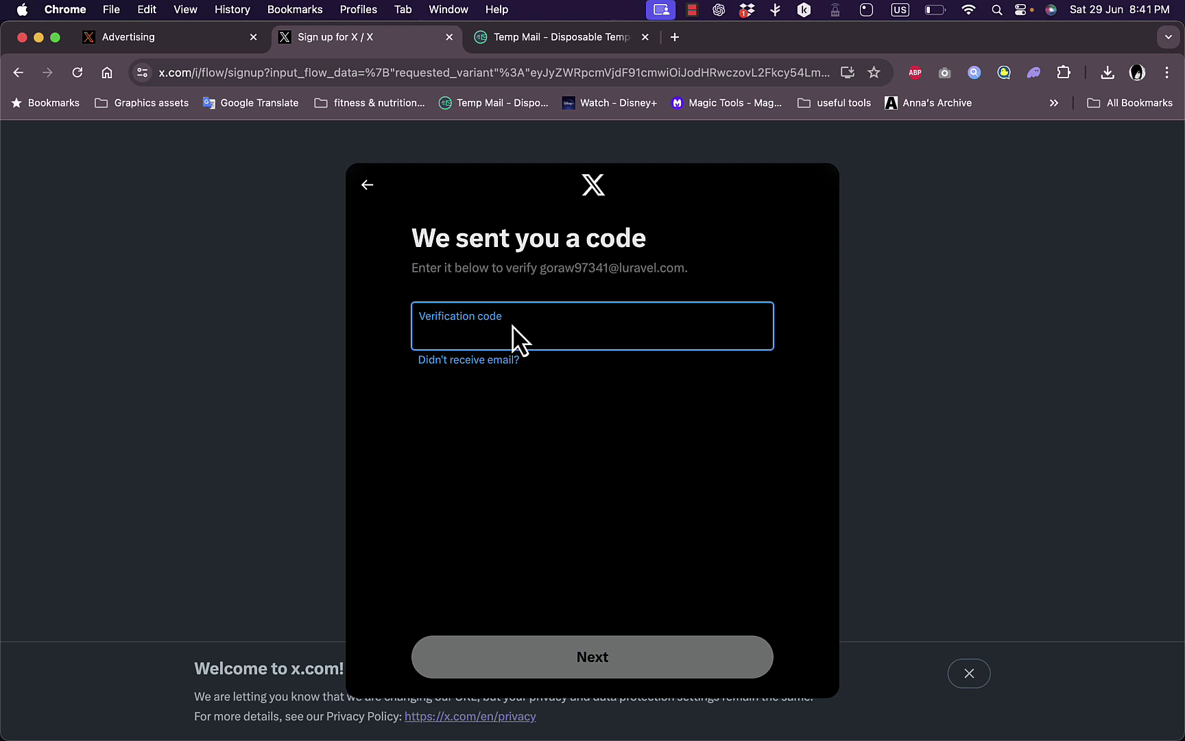
Verify the account with the emailed code and sign up with a password
left_click(598, 674)
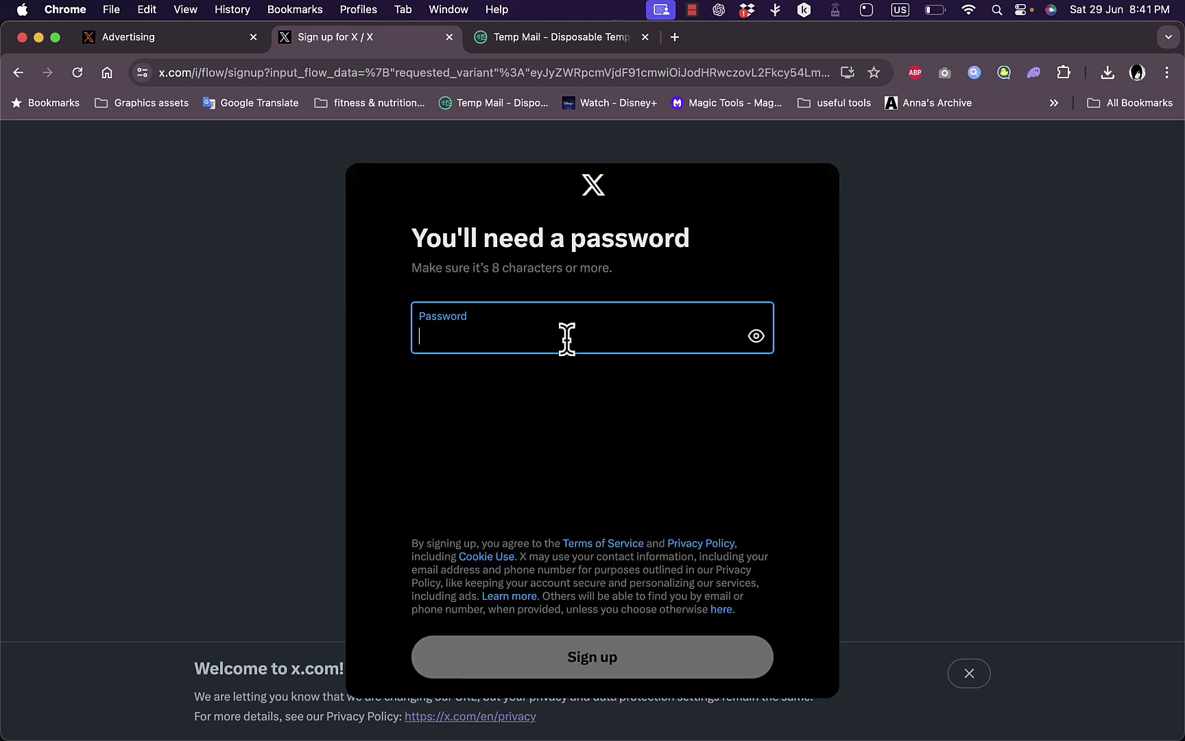
type("a")
type("aaaaaaa")
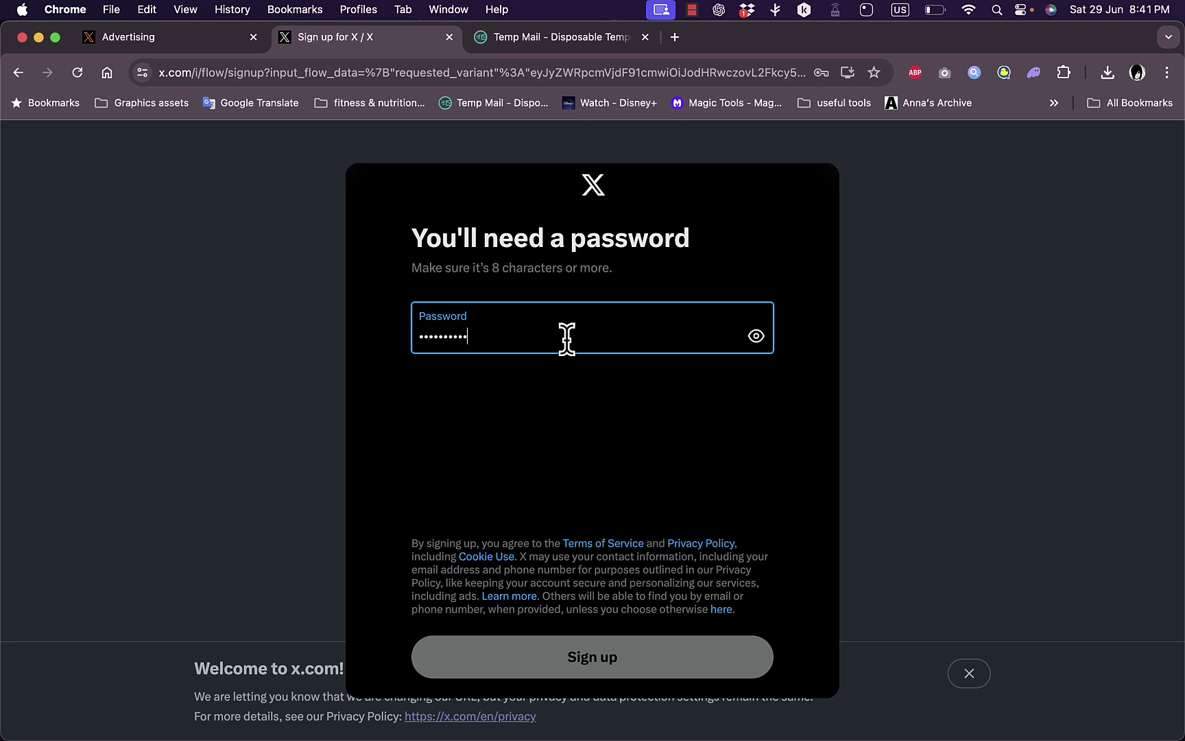
type("aaaa")
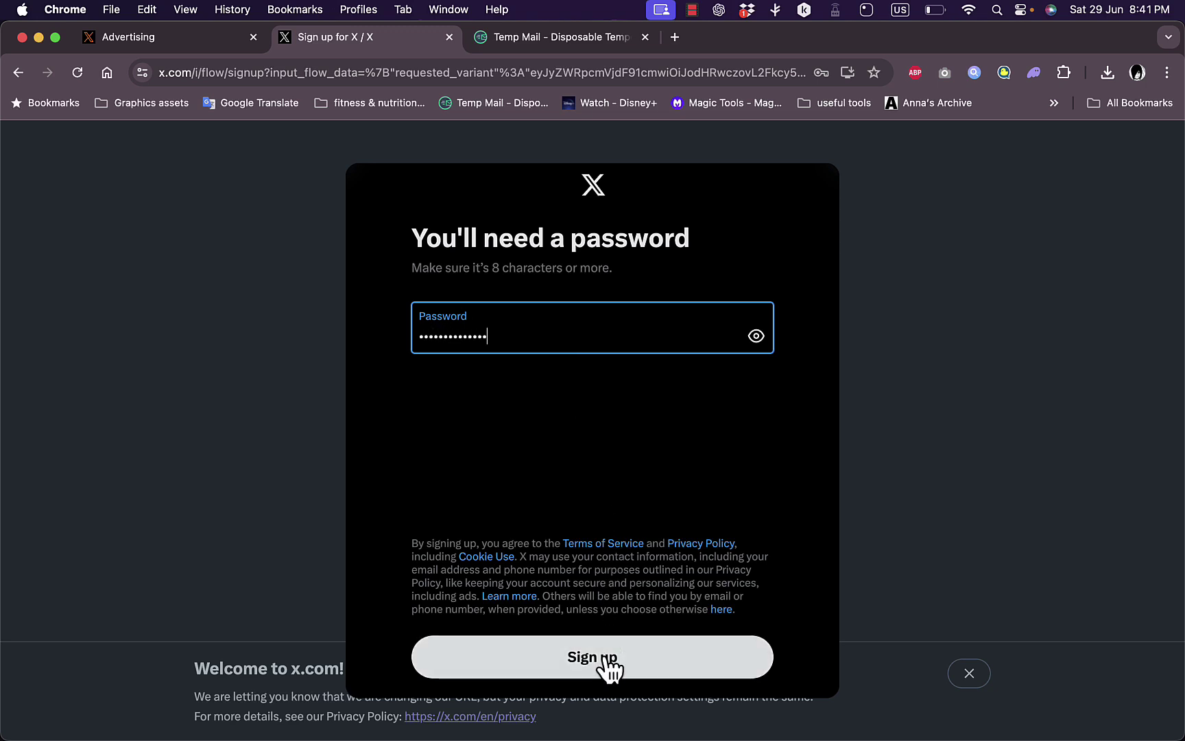
left_click(606, 663)
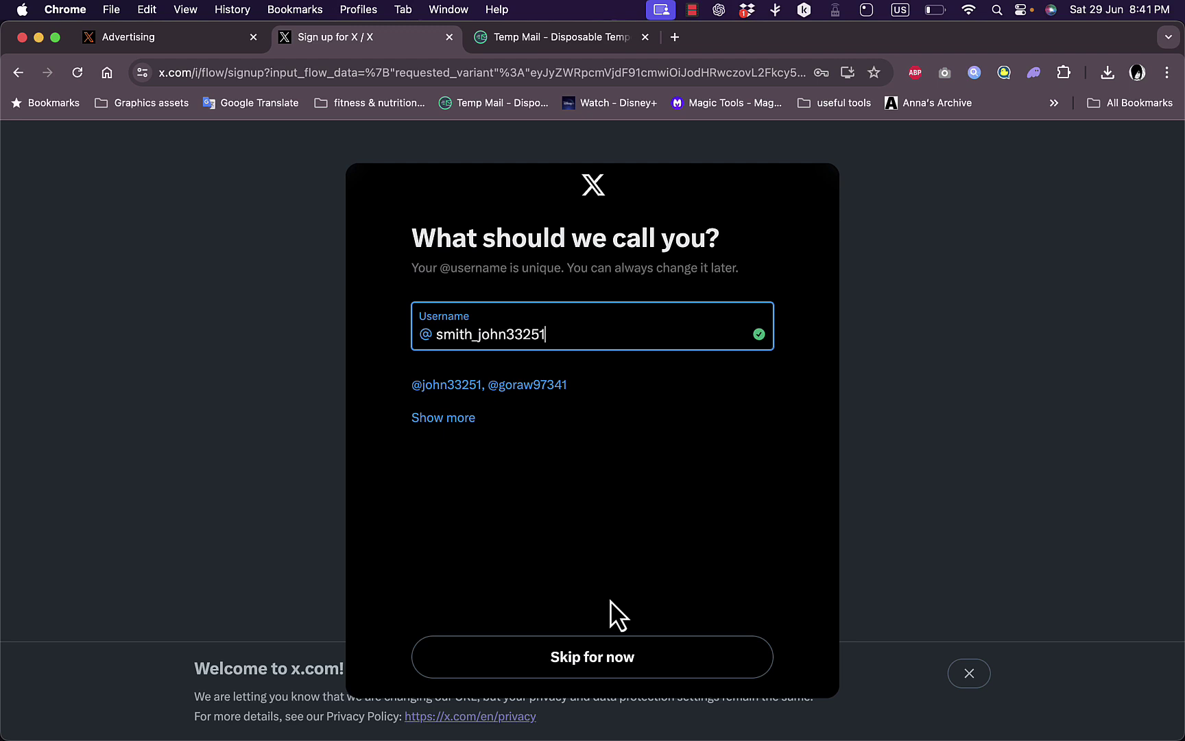
Skip the username and notifications steps and mark English as a spoken language
left_click(609, 657)
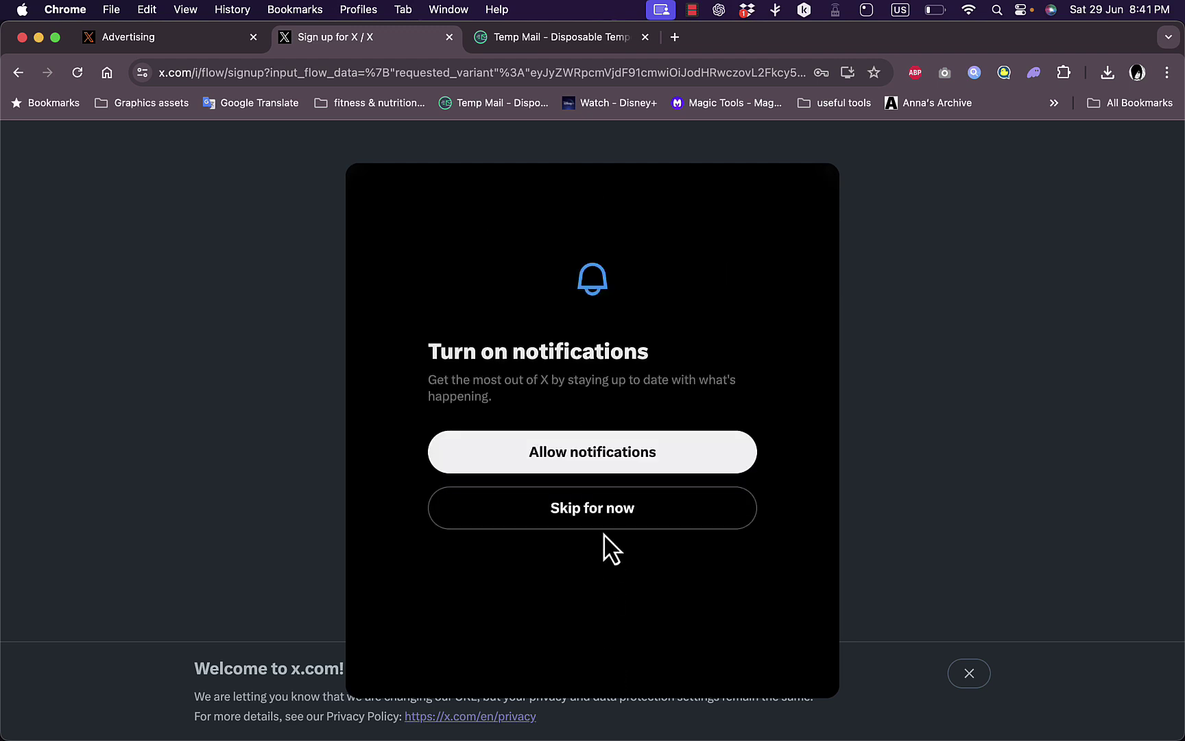
left_click(604, 517)
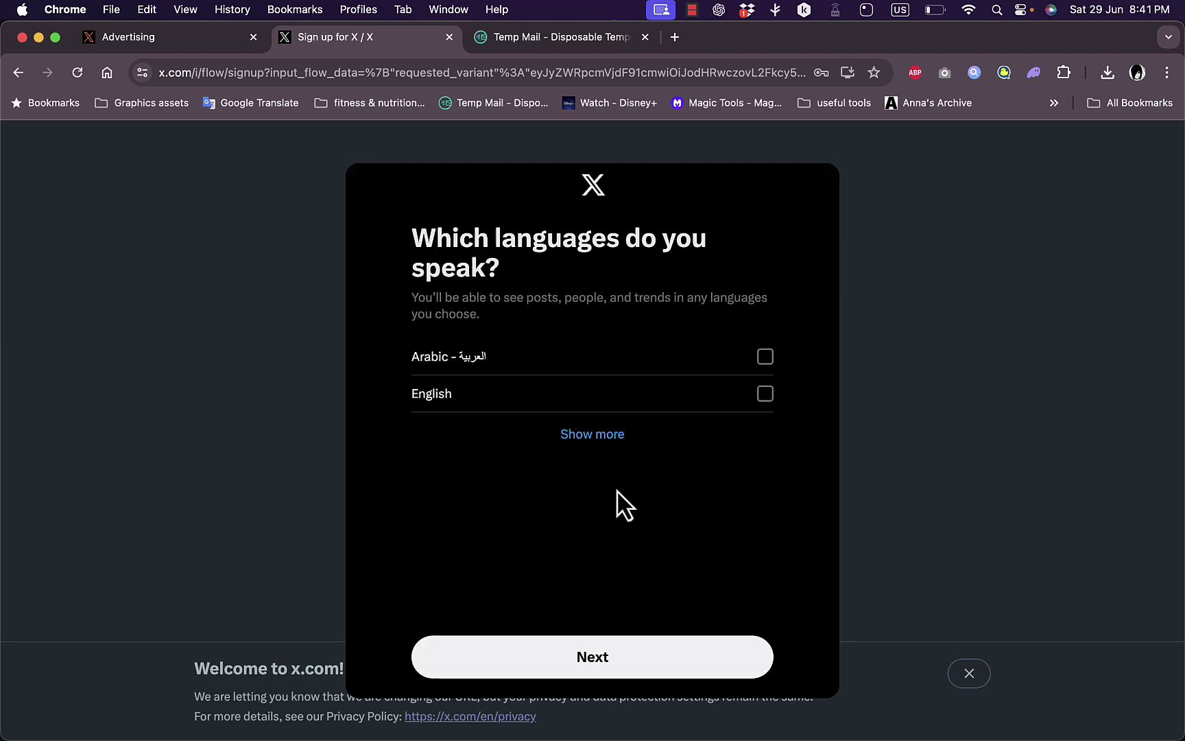
left_click(765, 395)
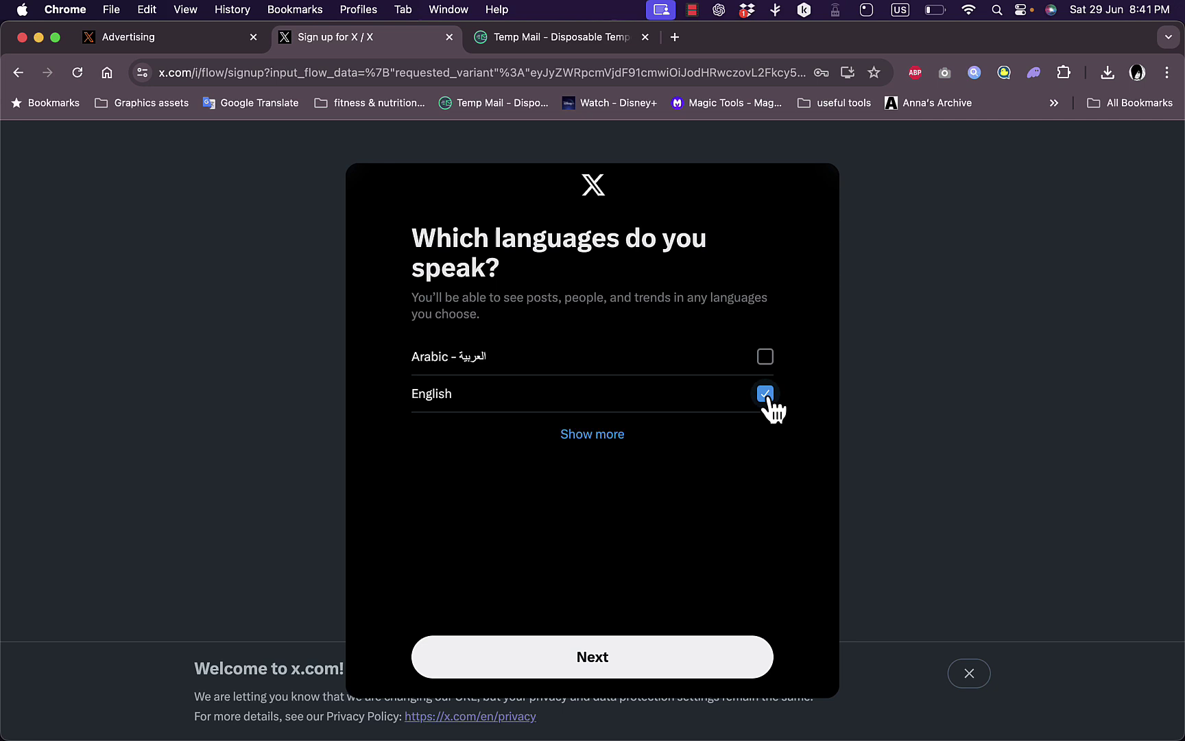
left_click(613, 658)
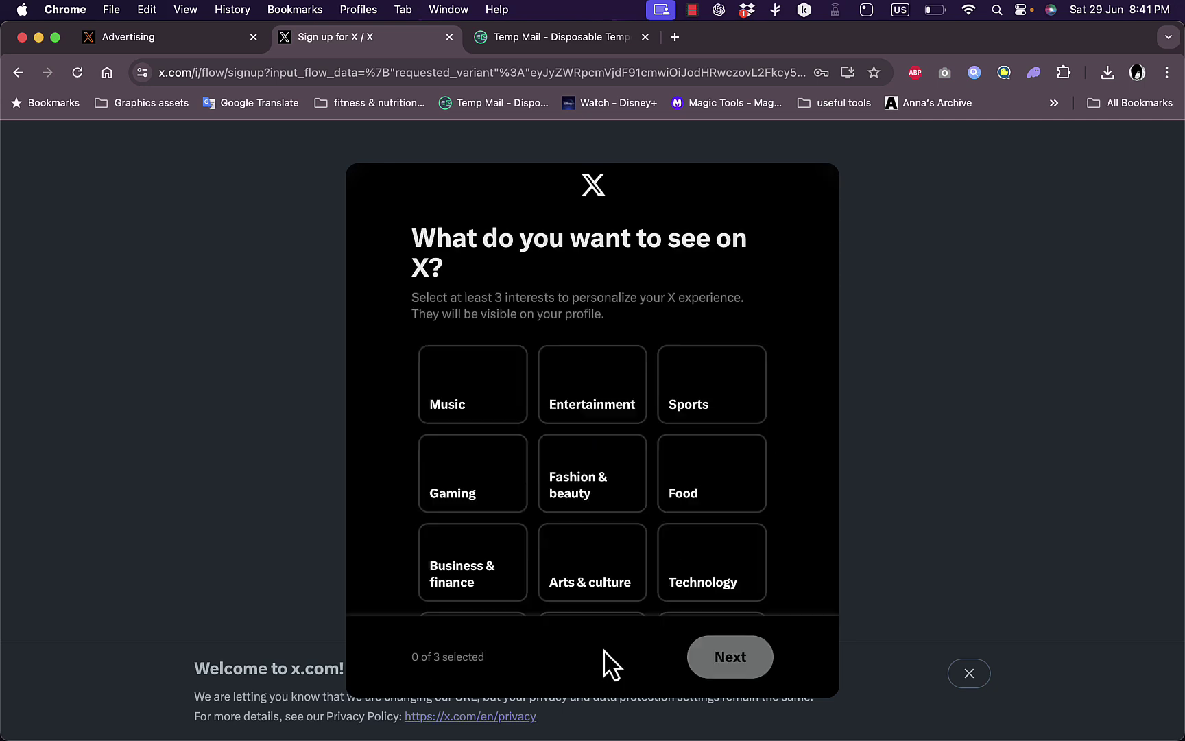
scroll(613, 514, "down", 2)
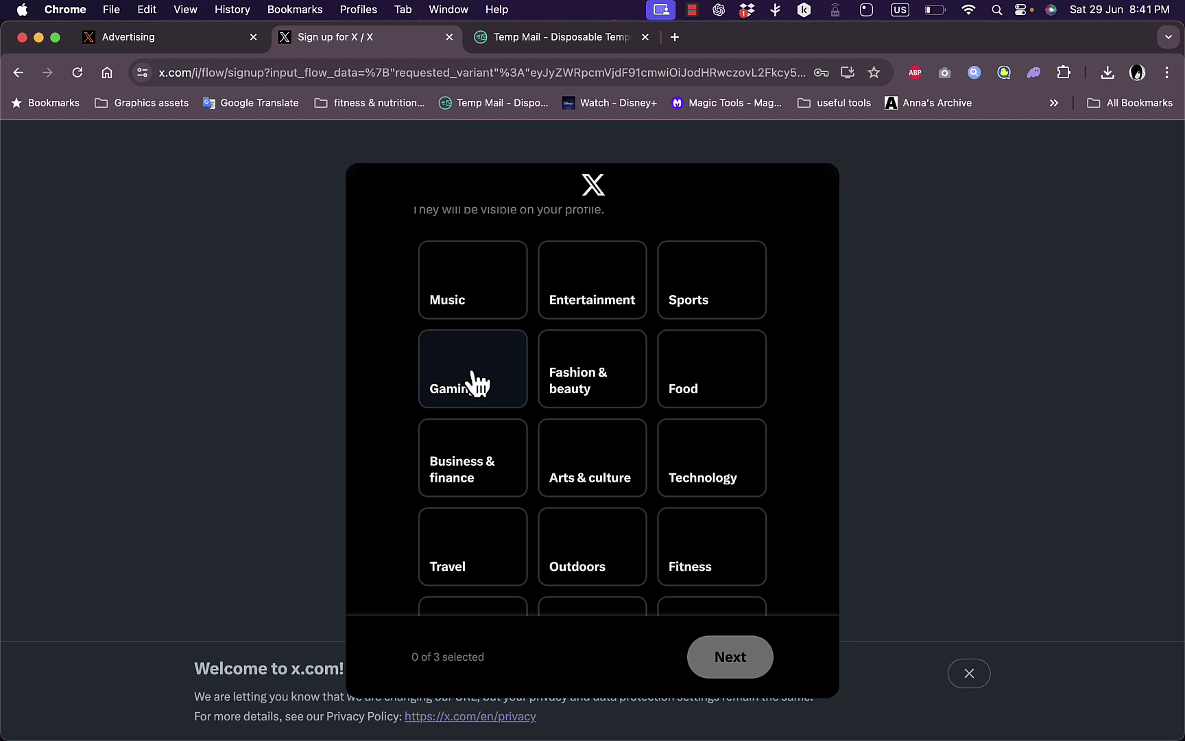
Pick Fashion & beauty, Fitness and Food as interest categories
left_click(599, 384)
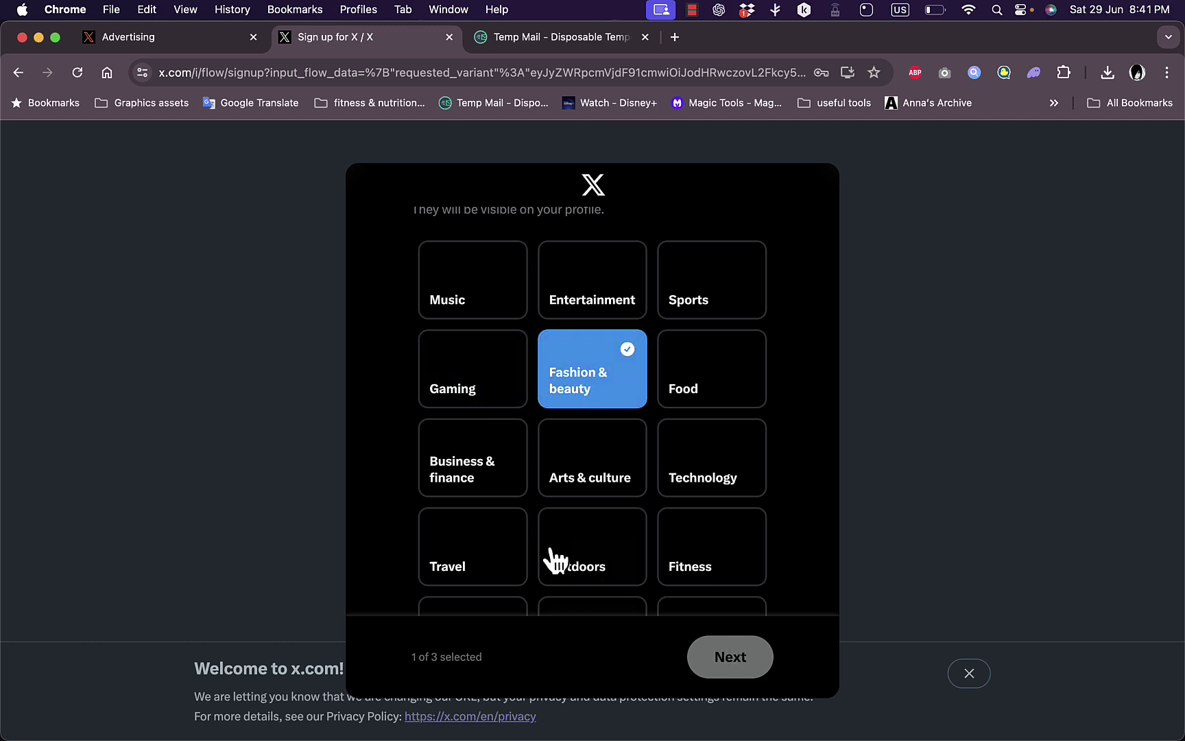
scroll(479, 553, "down", 2)
left_click(683, 514)
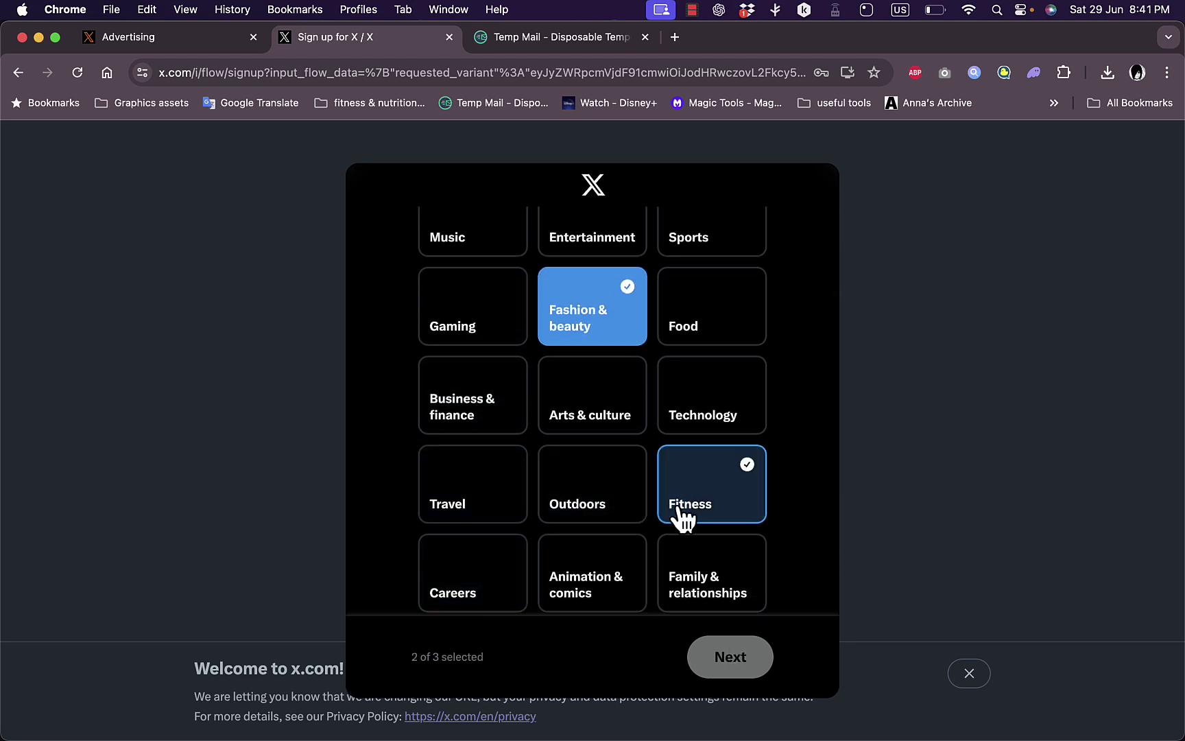
left_click(710, 323)
left_click(731, 673)
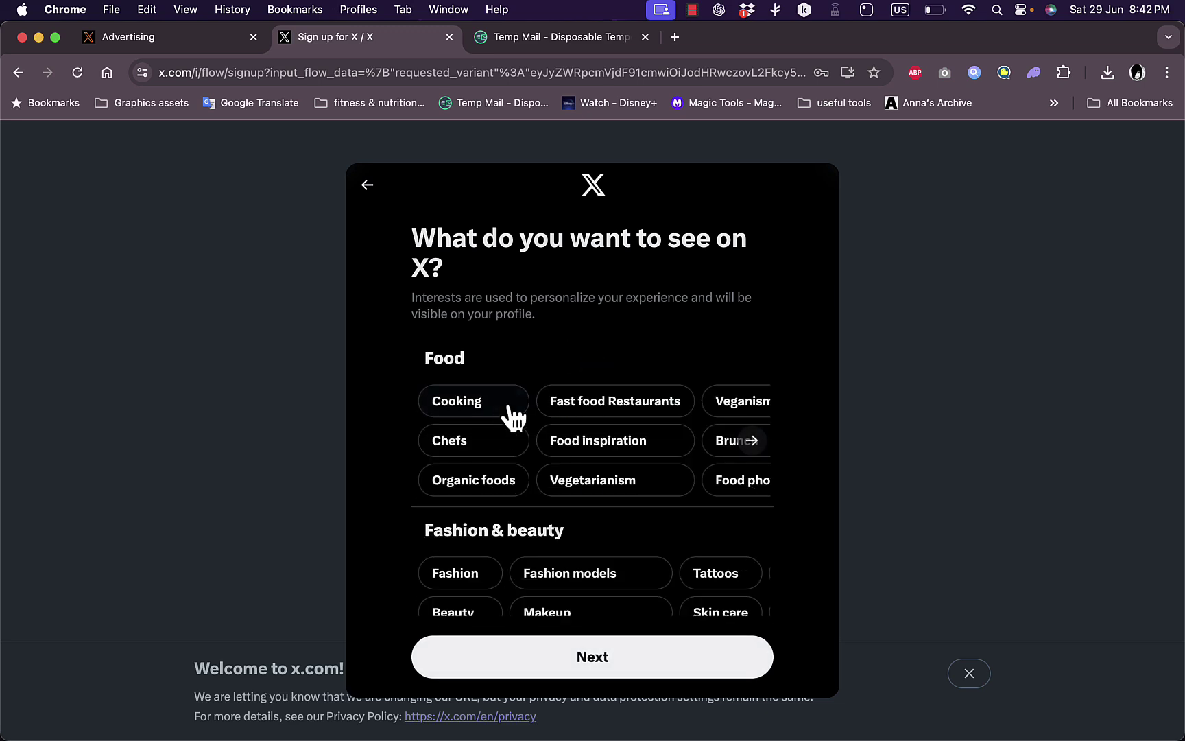
Select Cooking, Food inspiration, Fashion models, Weight training and Real Madrid CF interests, then follow Al Ahly SC
left_click(506, 406)
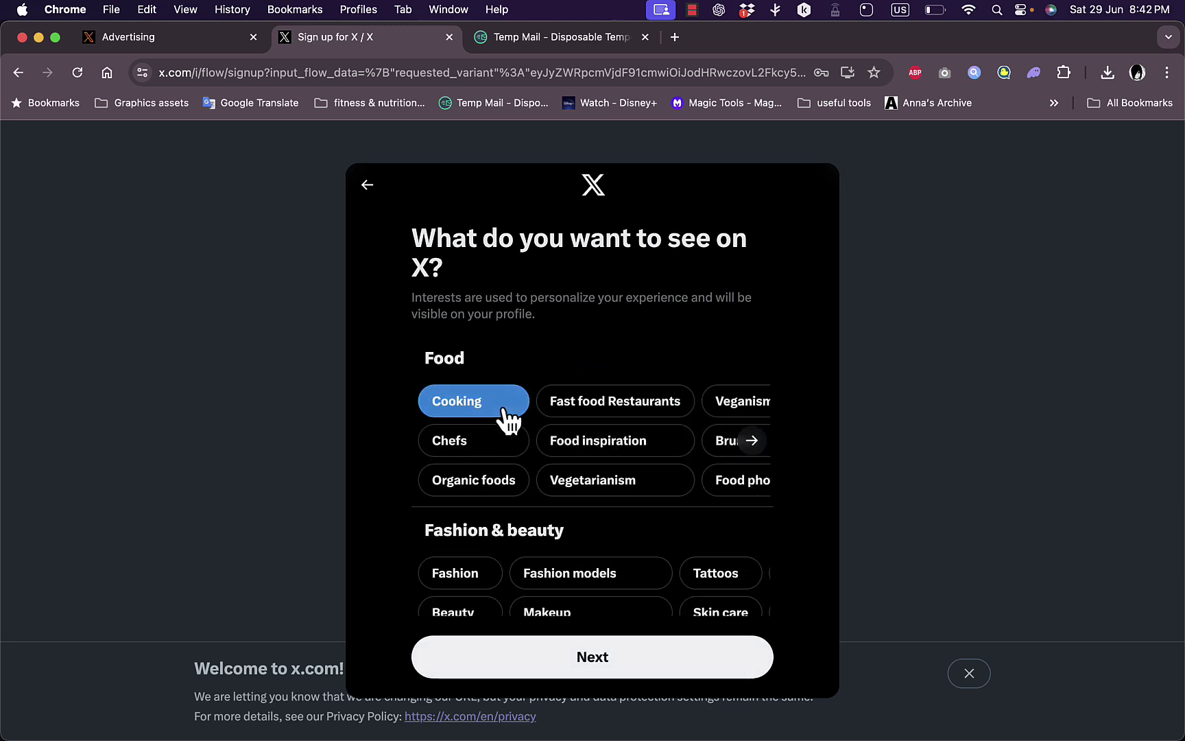
left_click(612, 447)
scroll(602, 449, "down", 3)
left_click(536, 454)
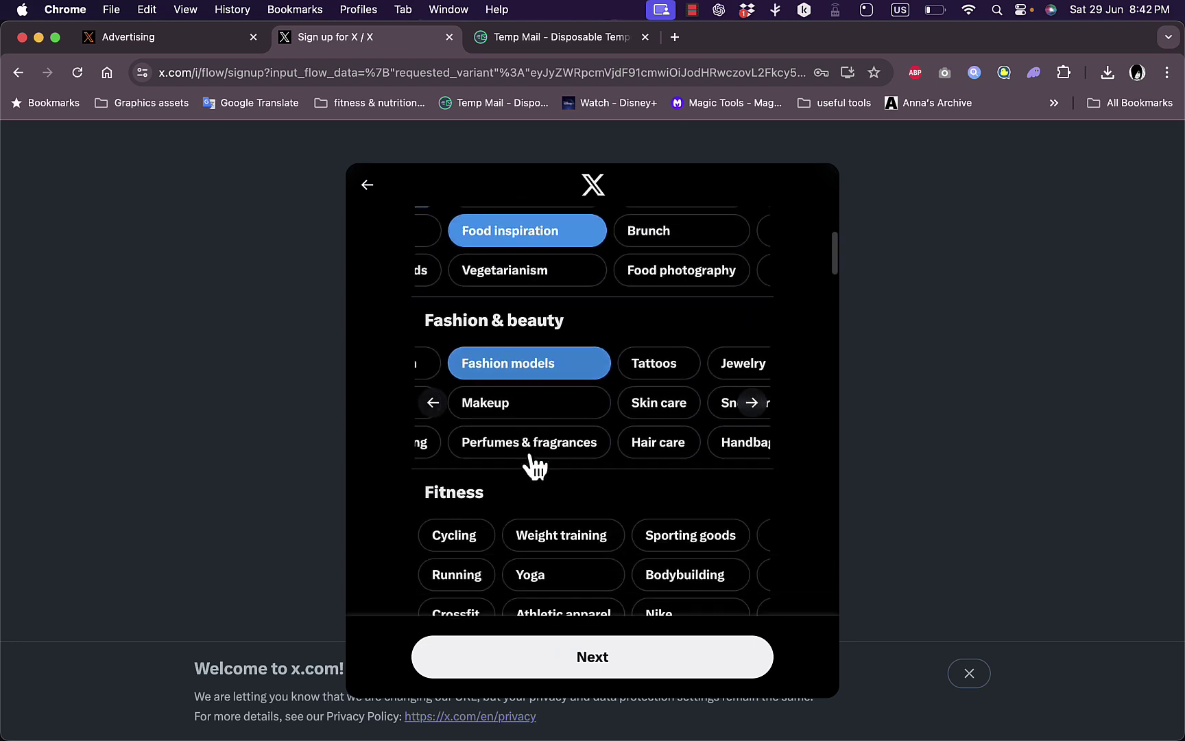
scroll(530, 467, "down", 3)
left_click(576, 429)
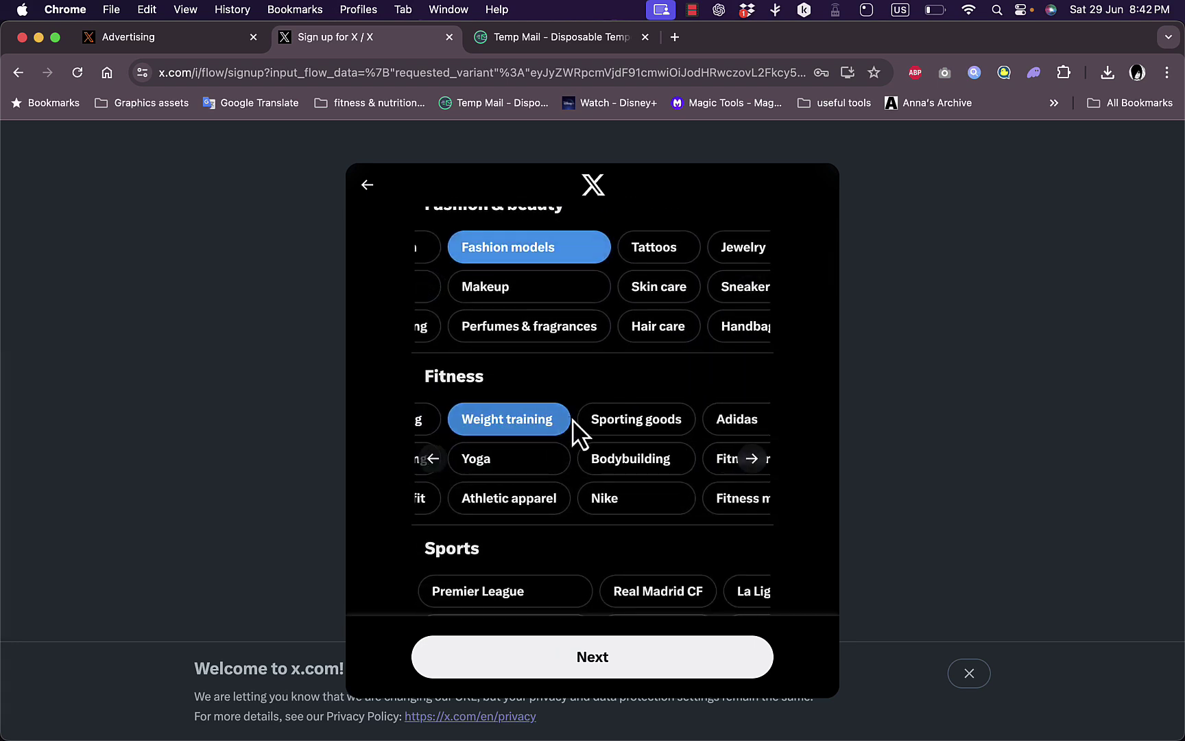
scroll(587, 516, "down", 1)
scroll(643, 487, "down", 1)
left_click(642, 479)
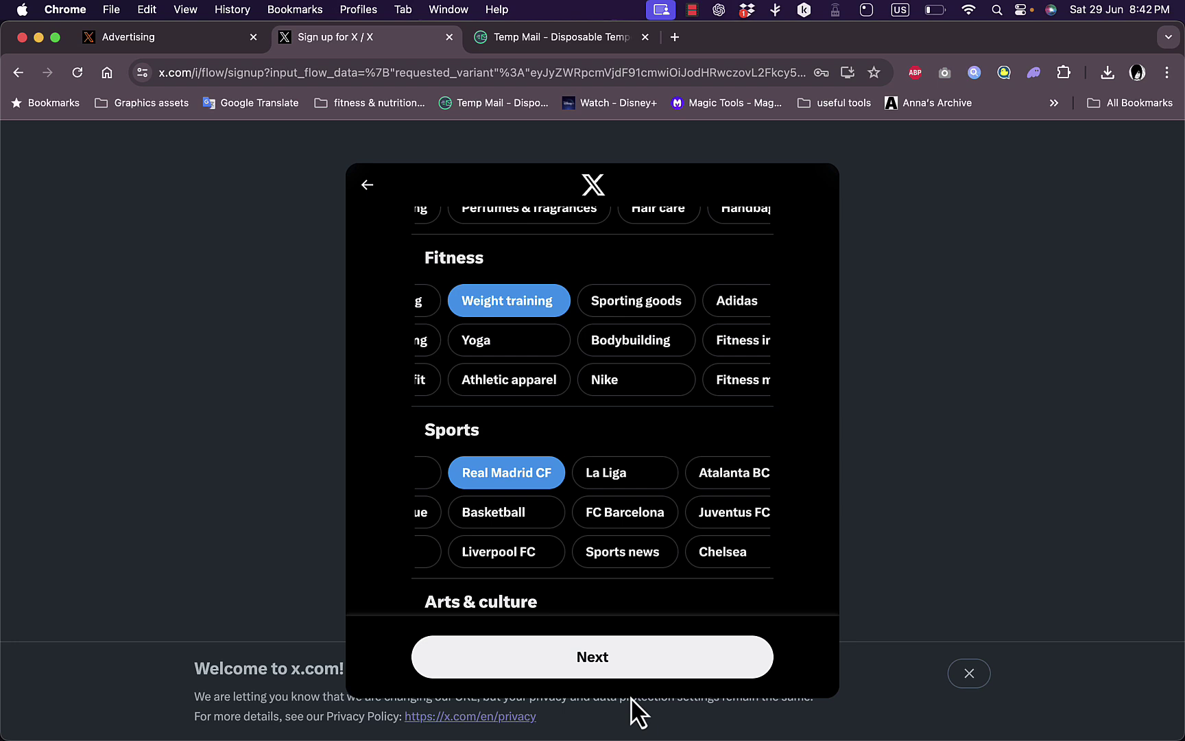
left_click(616, 666)
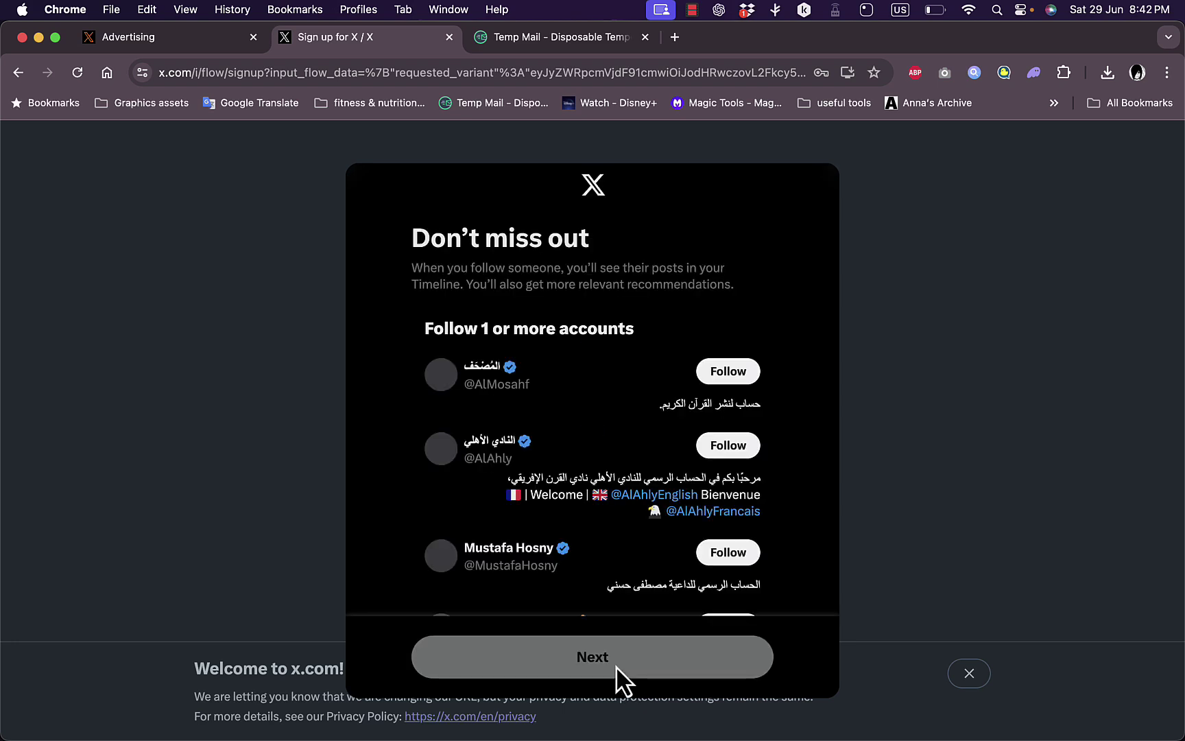
scroll(640, 378, "down", 1)
scroll(639, 378, "down", 2)
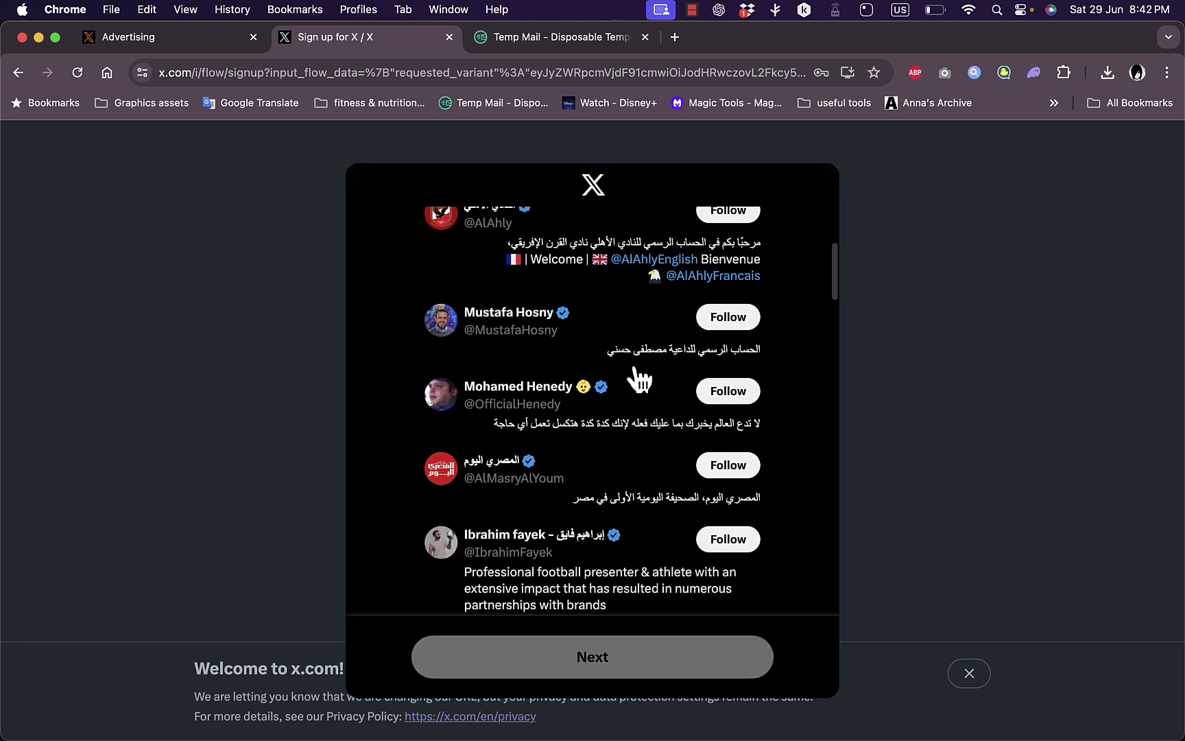
scroll(640, 378, "down", 2)
scroll(639, 379, "down", 2)
scroll(639, 378, "down", 2)
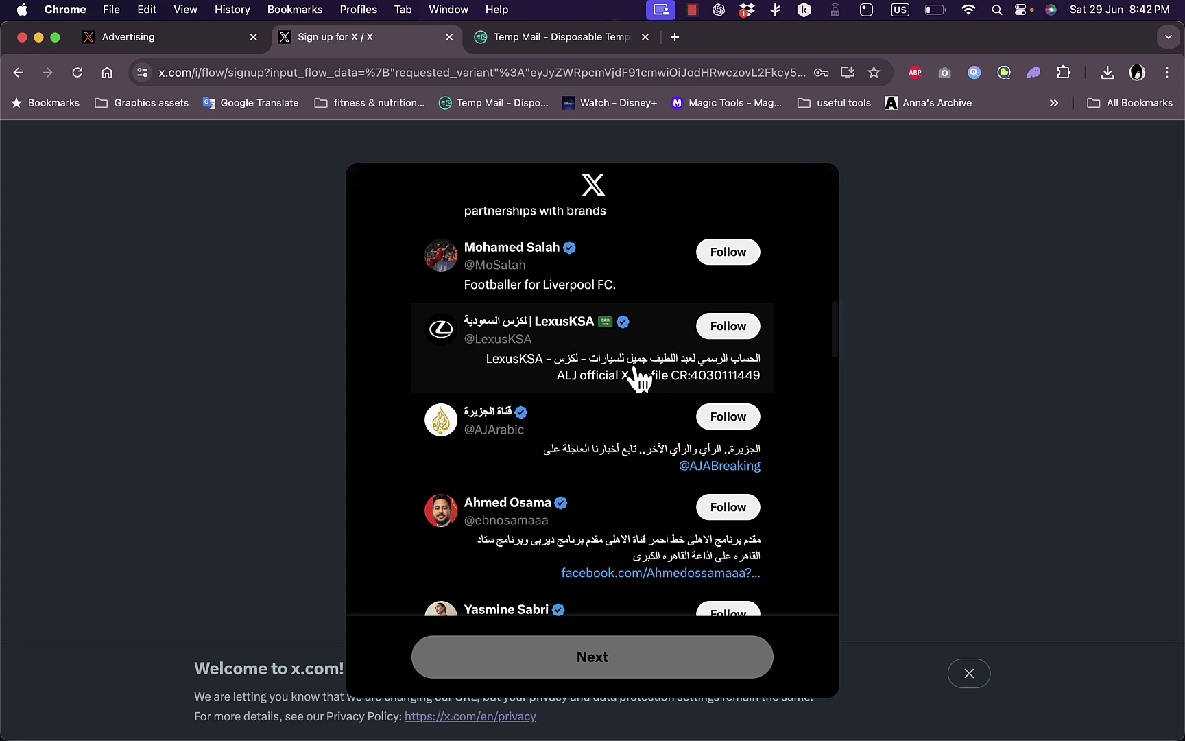
scroll(640, 377, "down", 1)
scroll(639, 377, "down", 1)
scroll(639, 378, "down", 2)
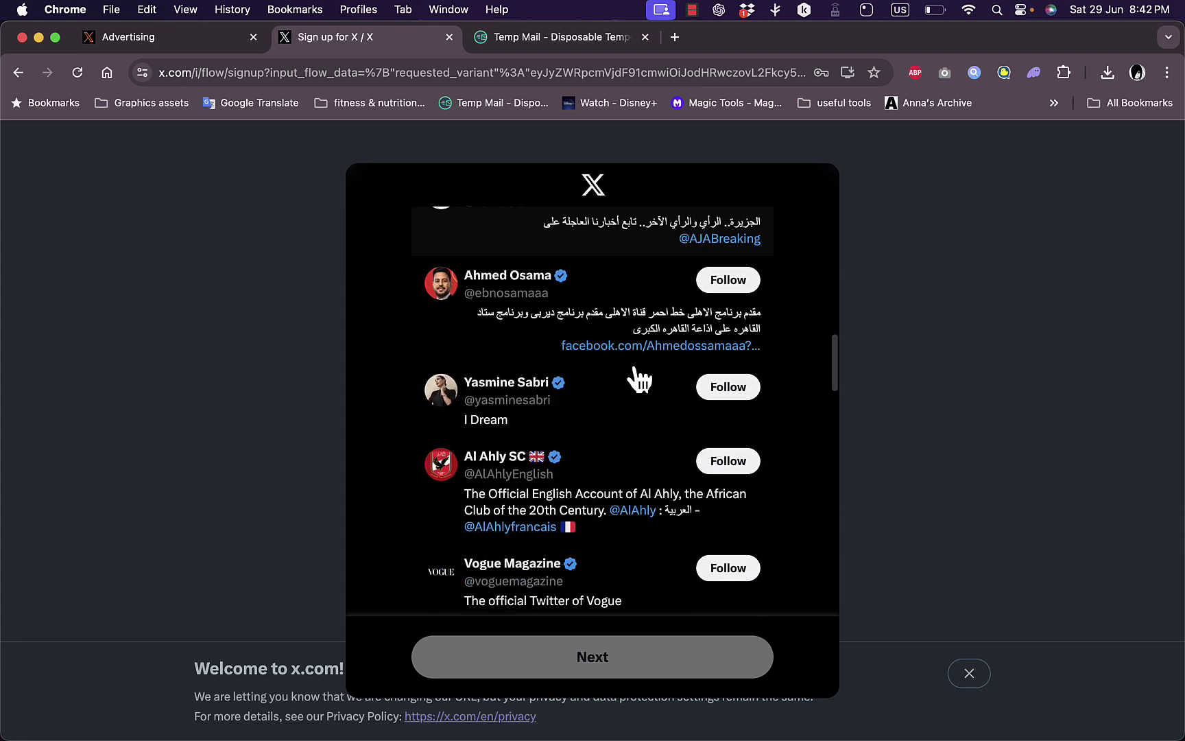
scroll(638, 378, "down", 2)
left_click(716, 364)
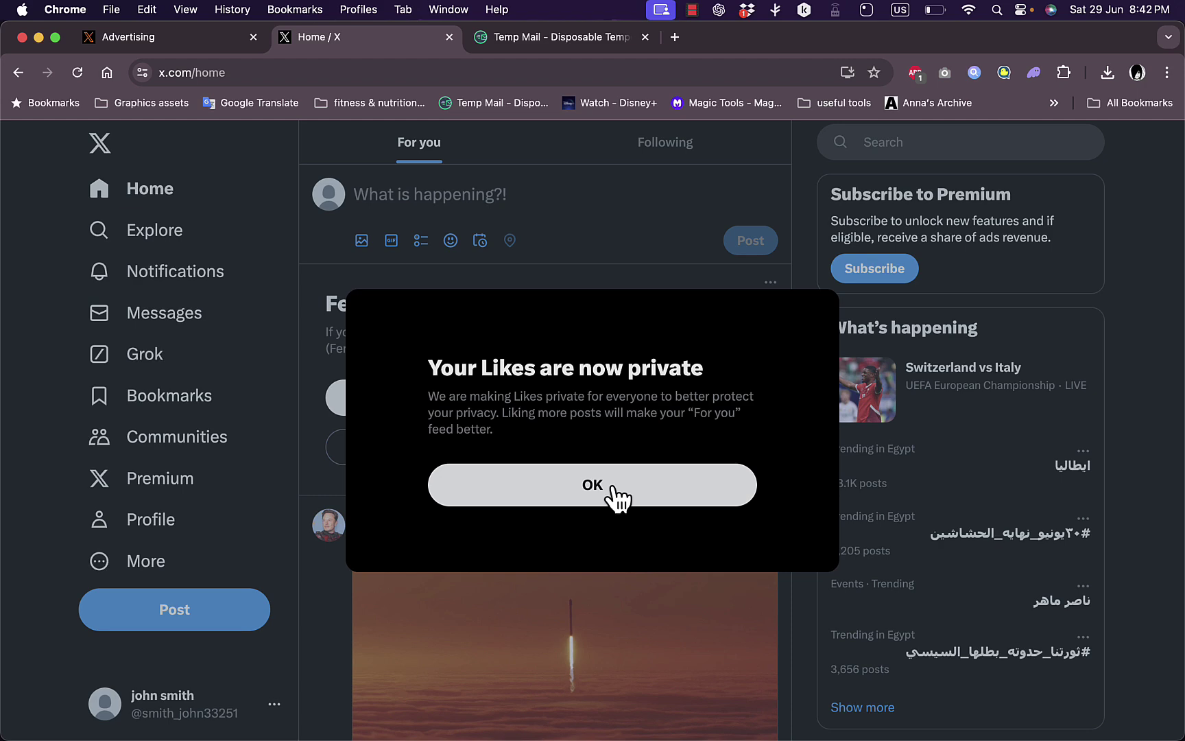
Start X Ads account setup with United States as the country
left_click(200, 37)
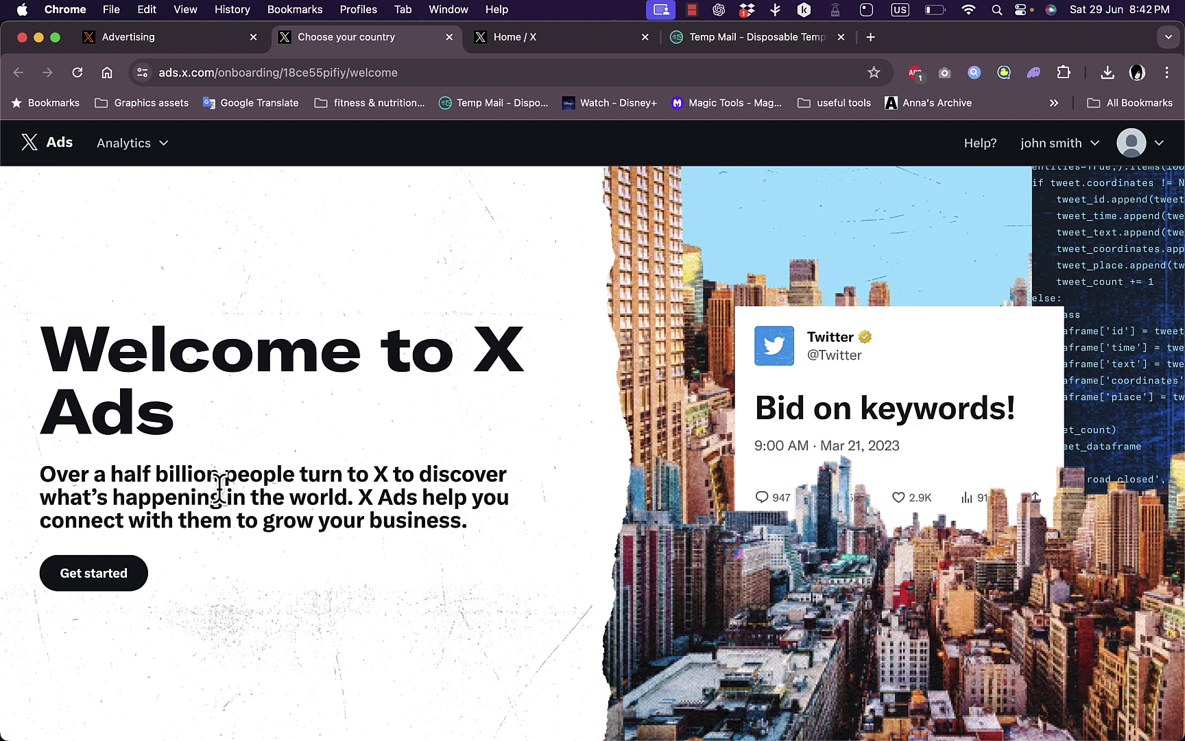
left_click(93, 572)
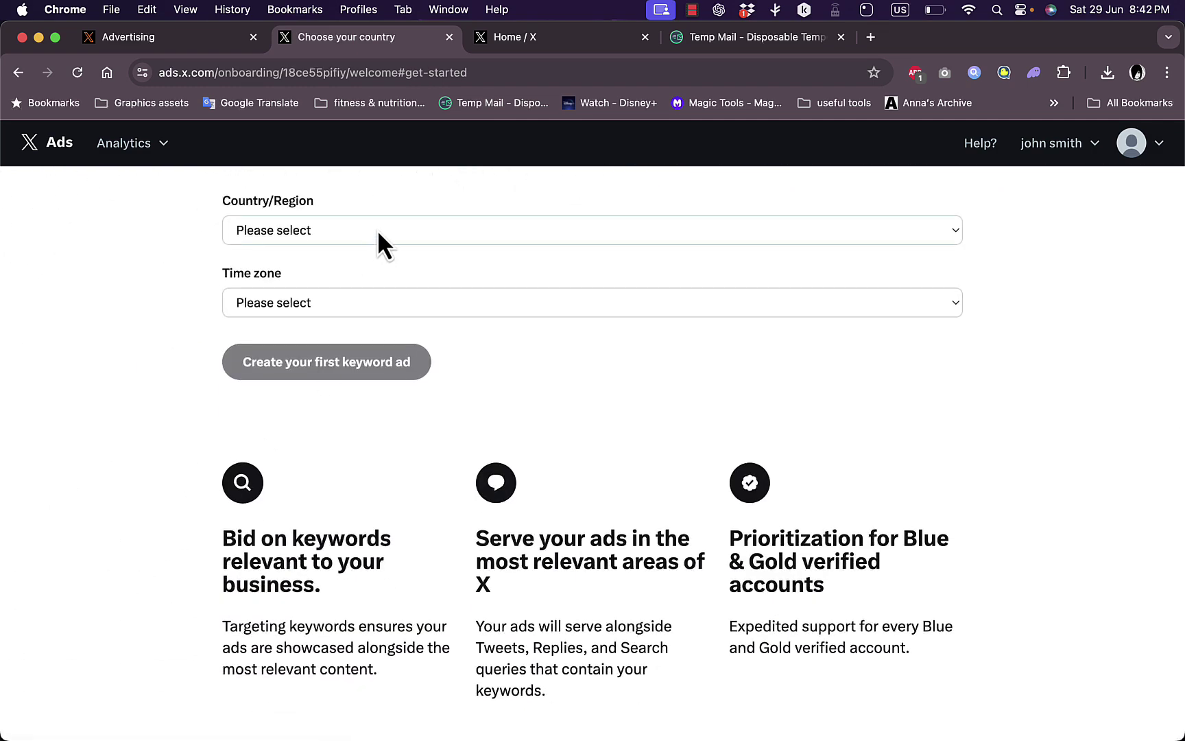
left_click(414, 232)
scroll(420, 466, "down", 10)
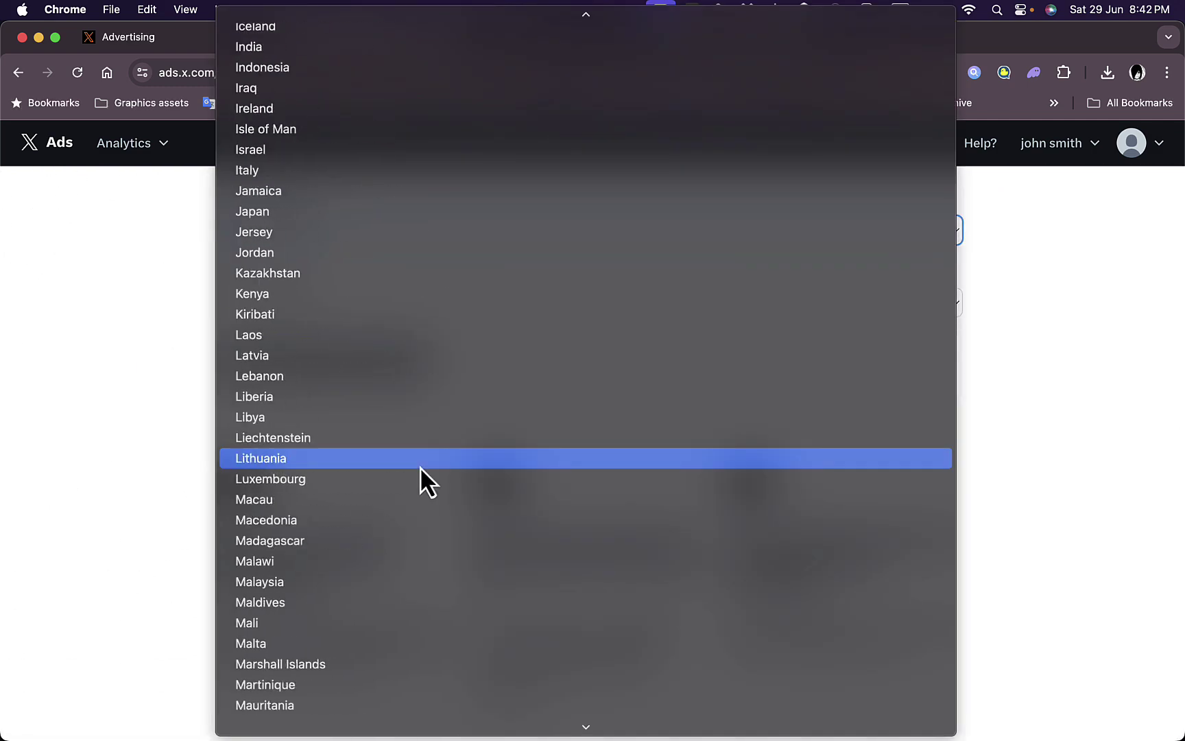
scroll(419, 466, "down", 10)
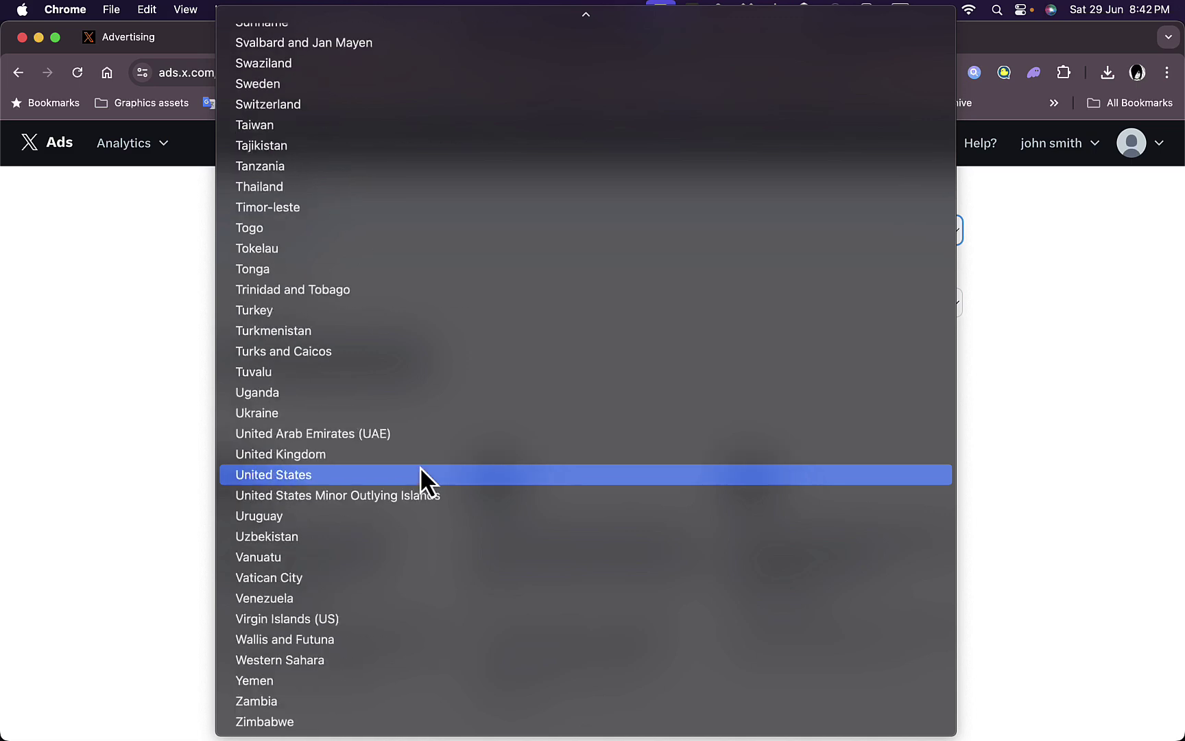
left_click(334, 479)
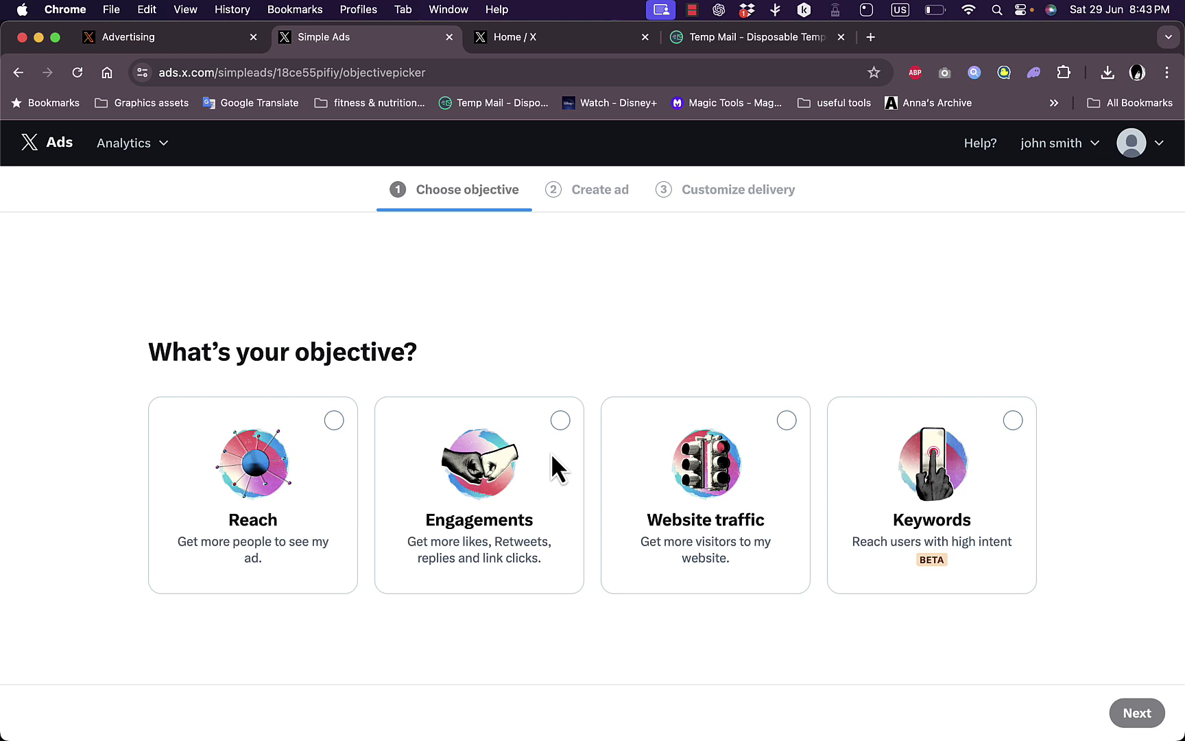
Review the objectives, choose Website traffic and continue to ad creation
left_click(556, 463)
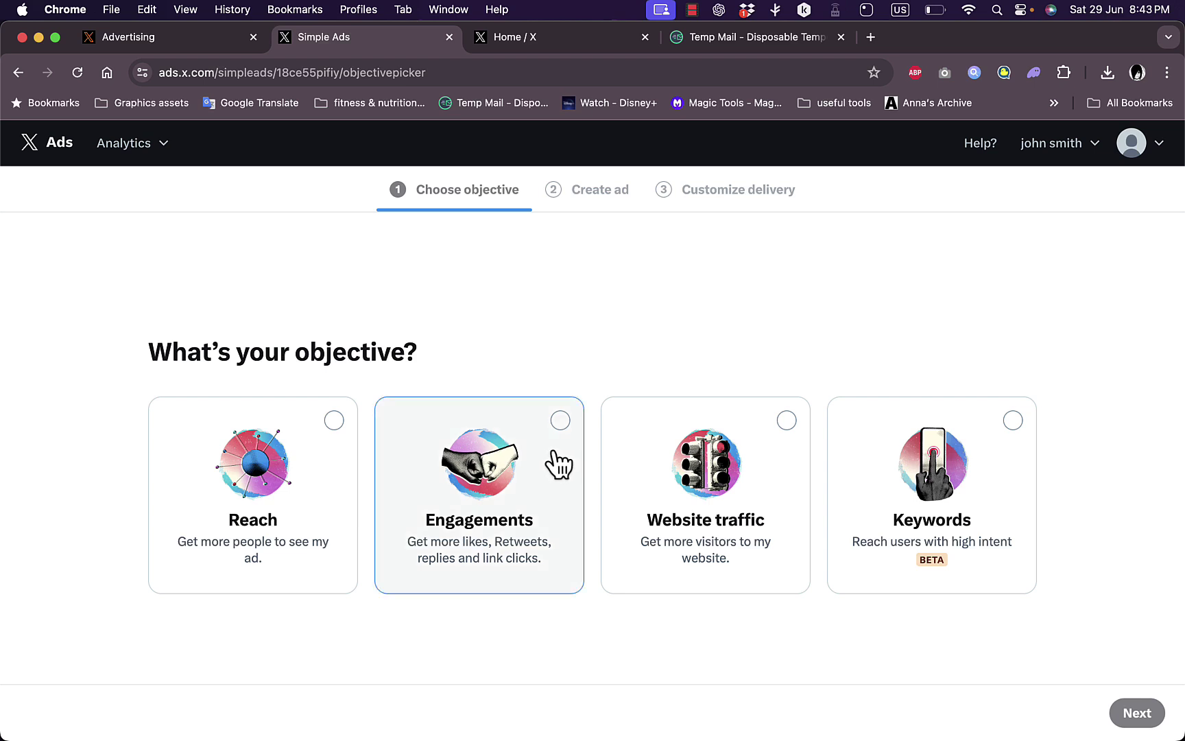
left_click(317, 471)
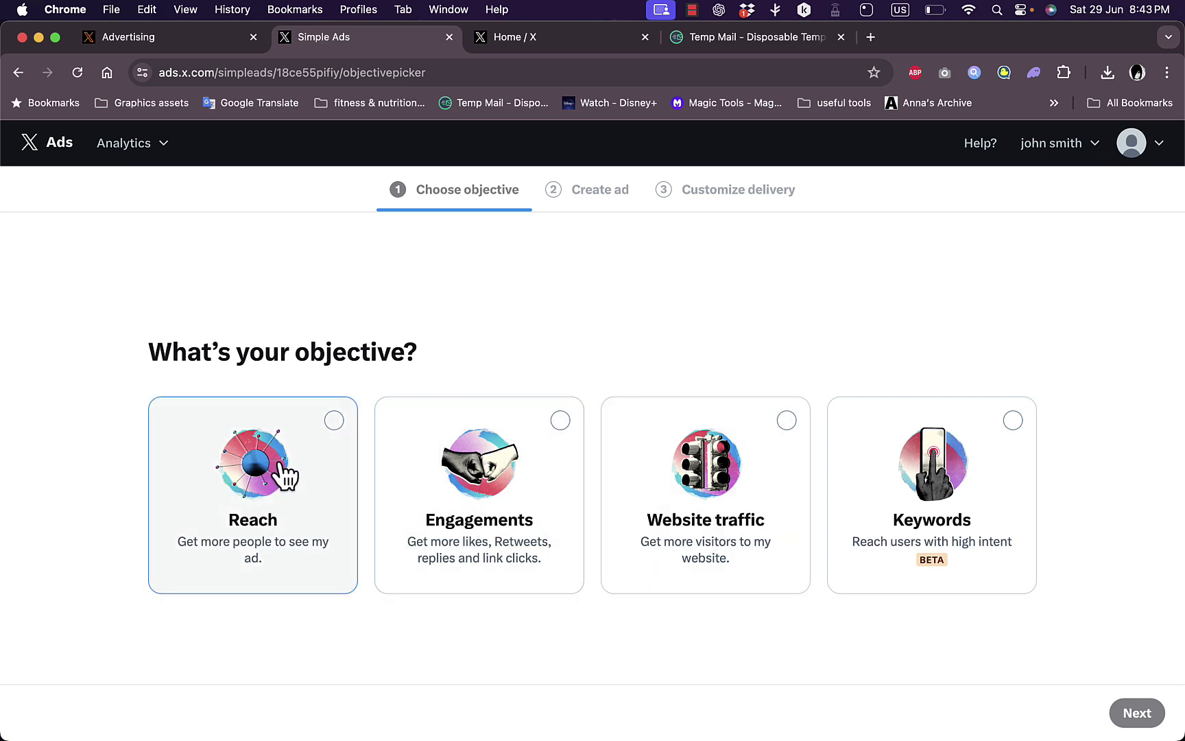
left_click(454, 472)
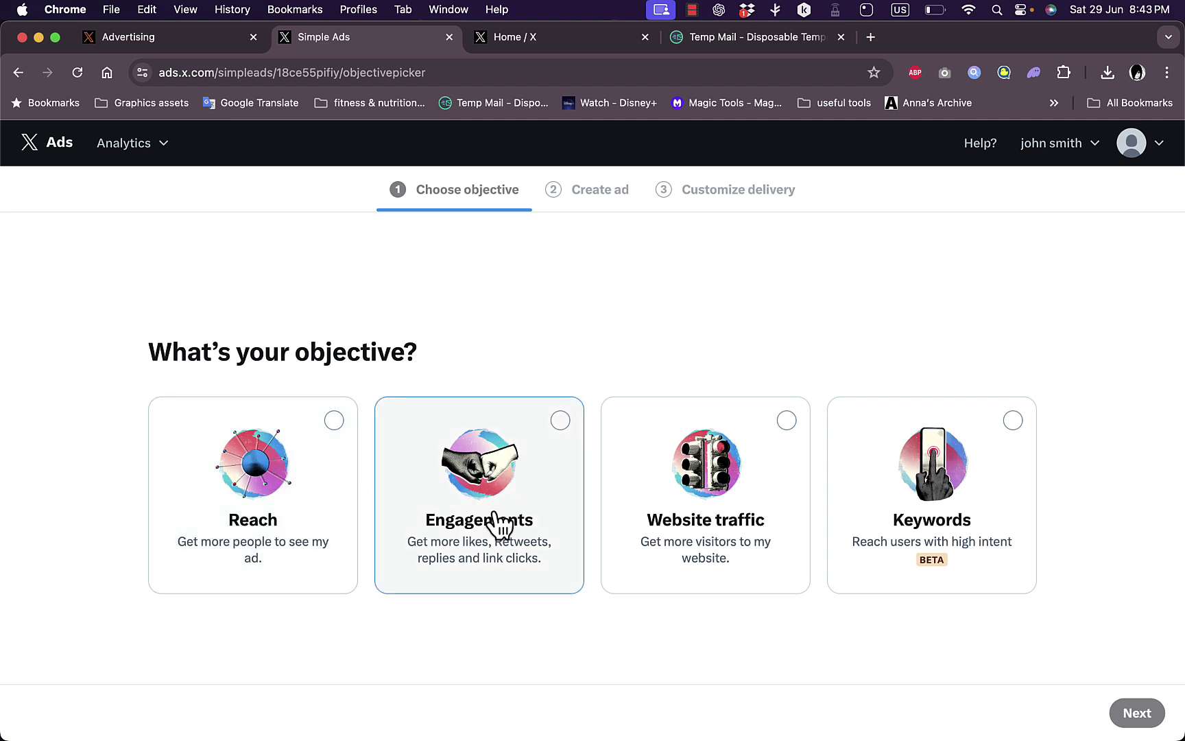
left_click(711, 485)
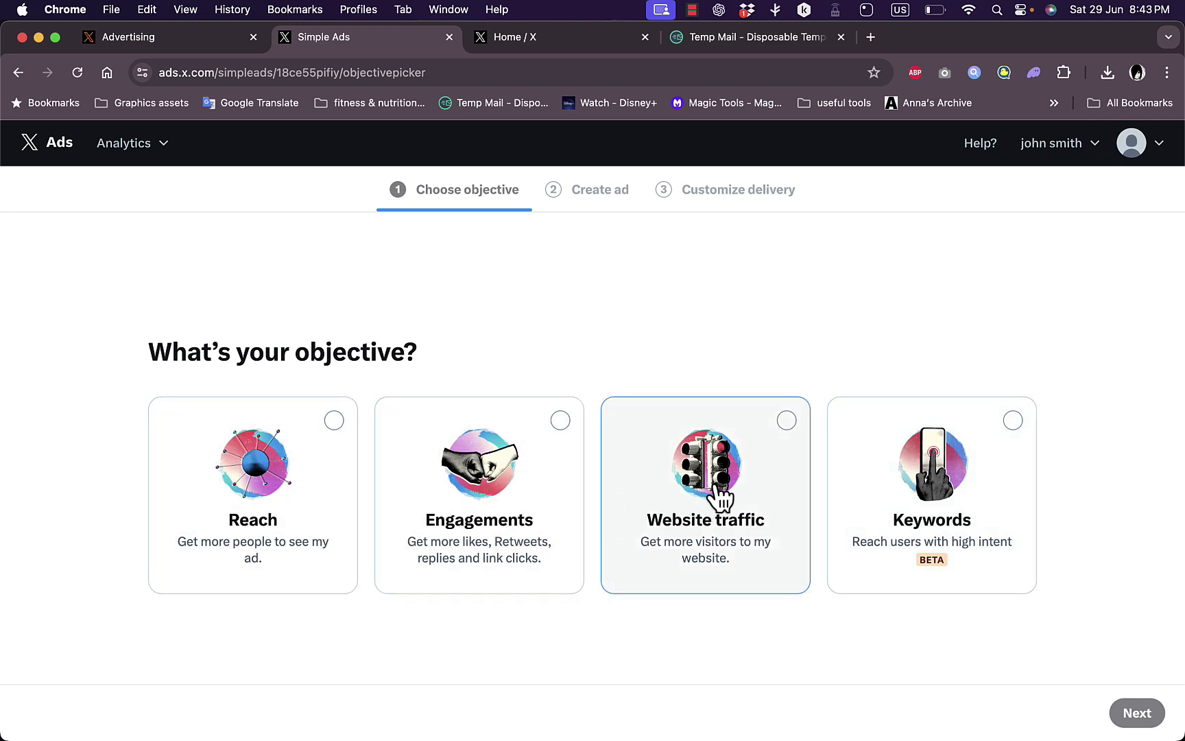
left_click(751, 466)
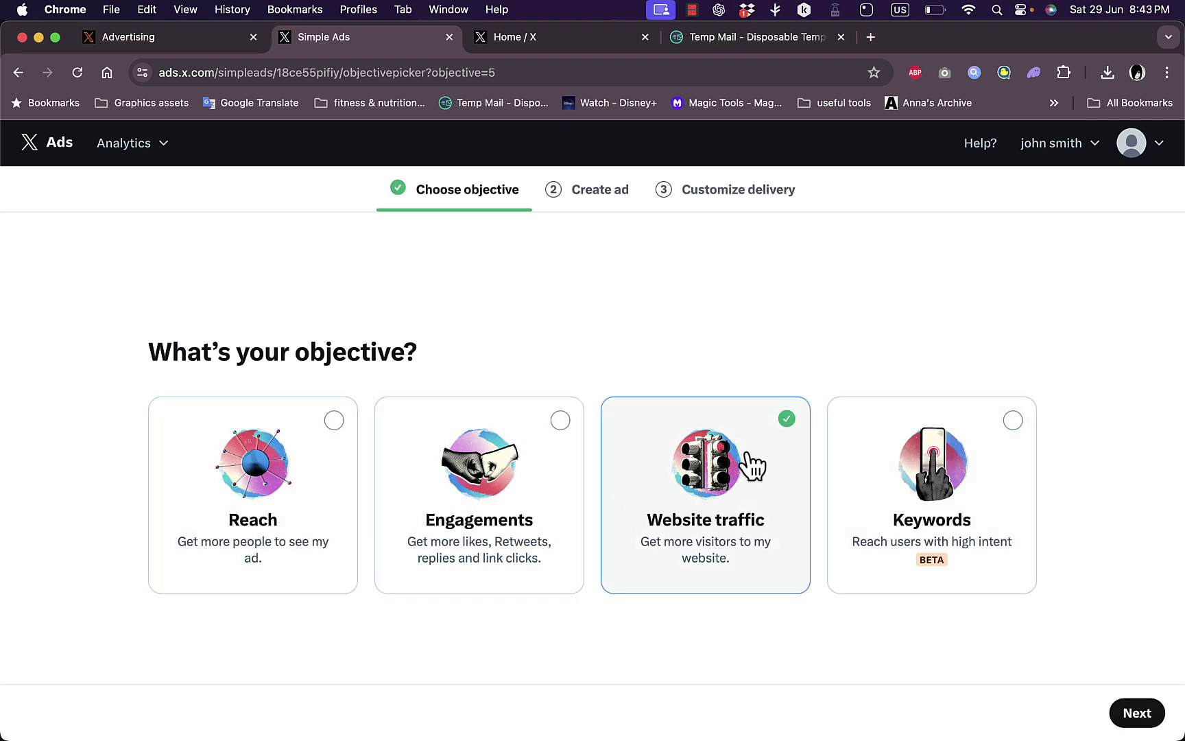
left_click(1140, 714)
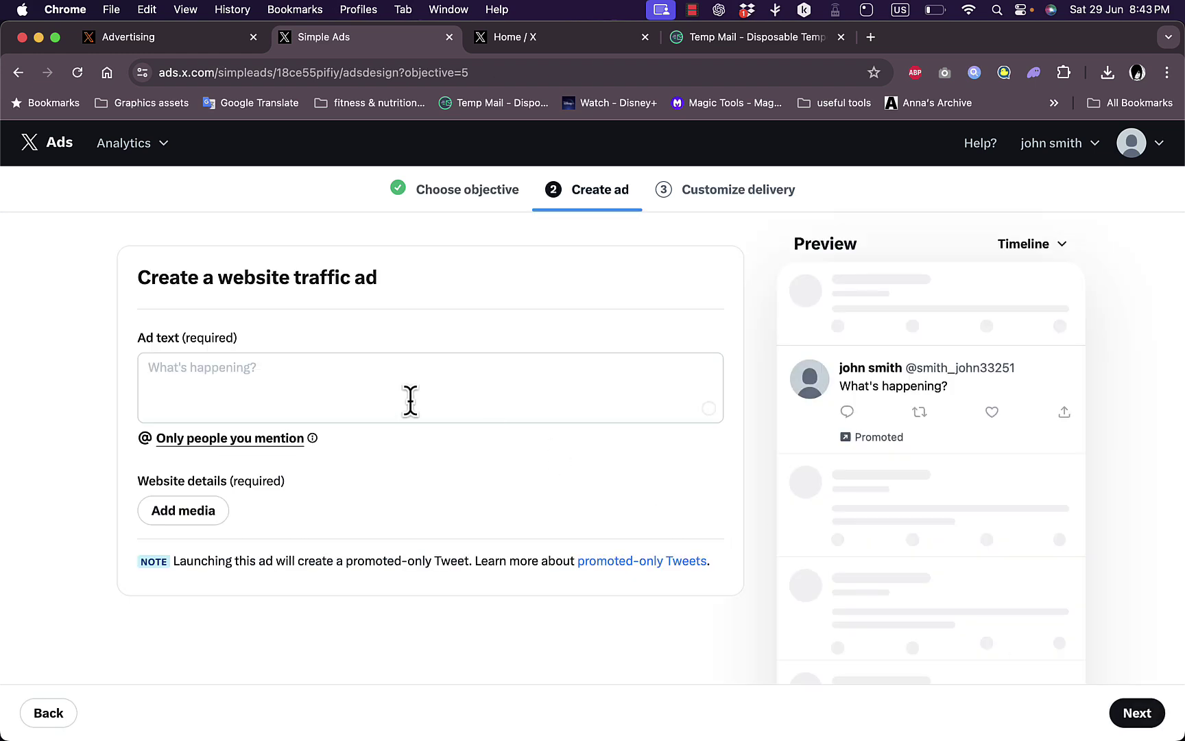
Enter the ad text "Grab the product at a huge discount! don't miss out!" and begin adding media
left_click(351, 383)
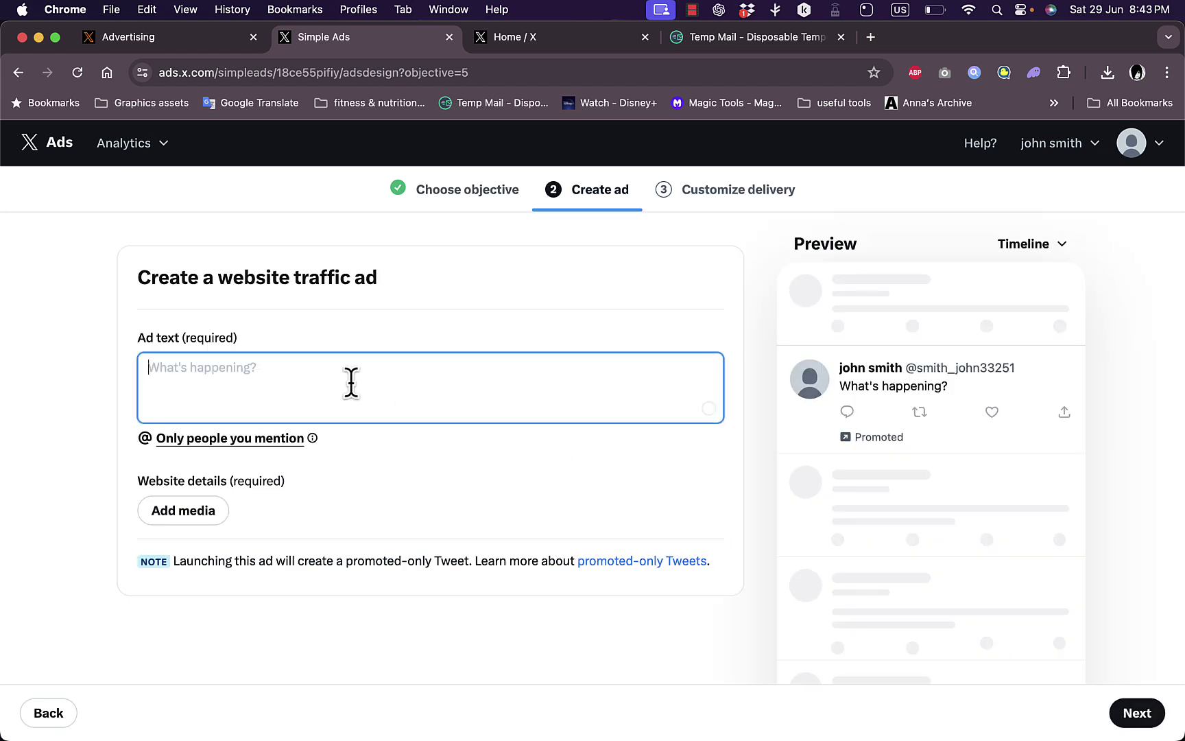
type("Grab")
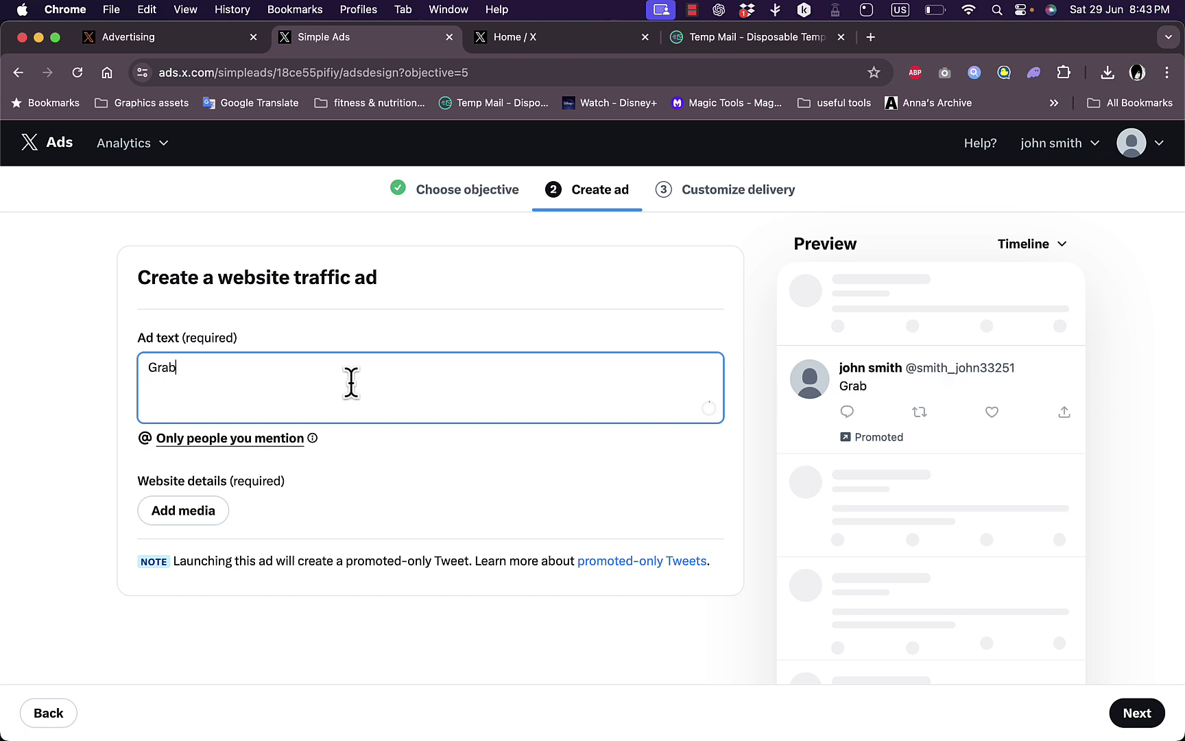
type(" the")
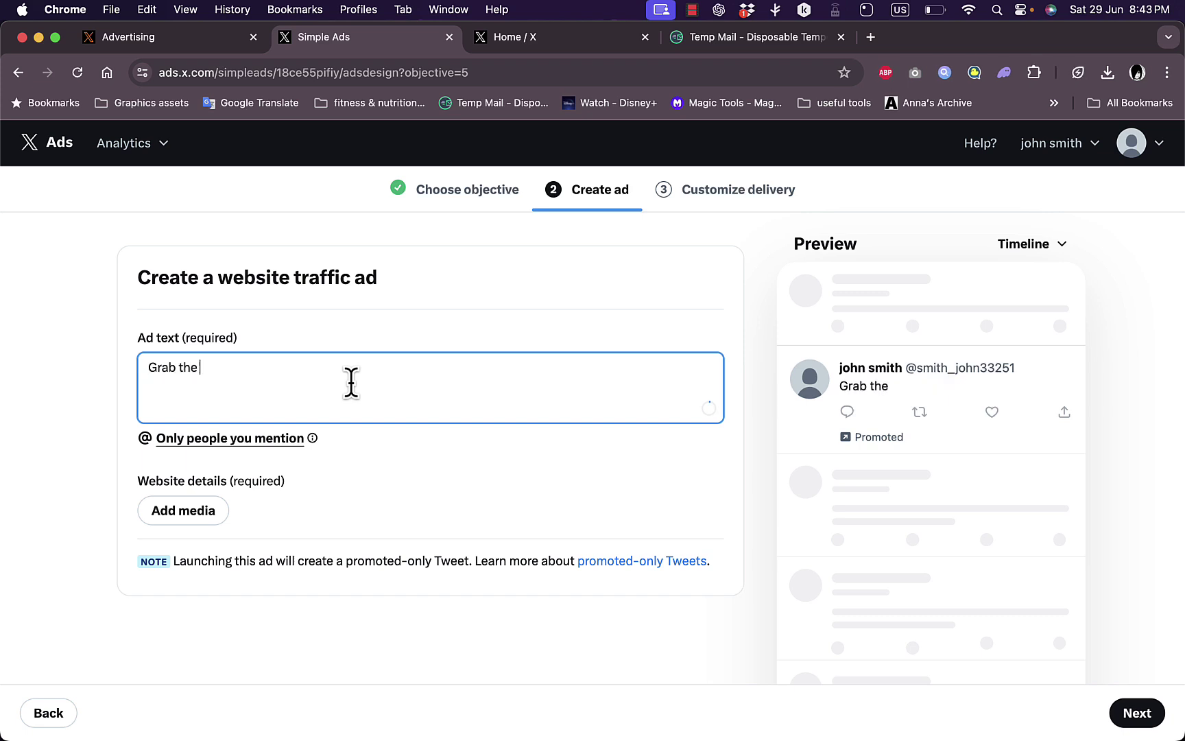
type("product at a hu")
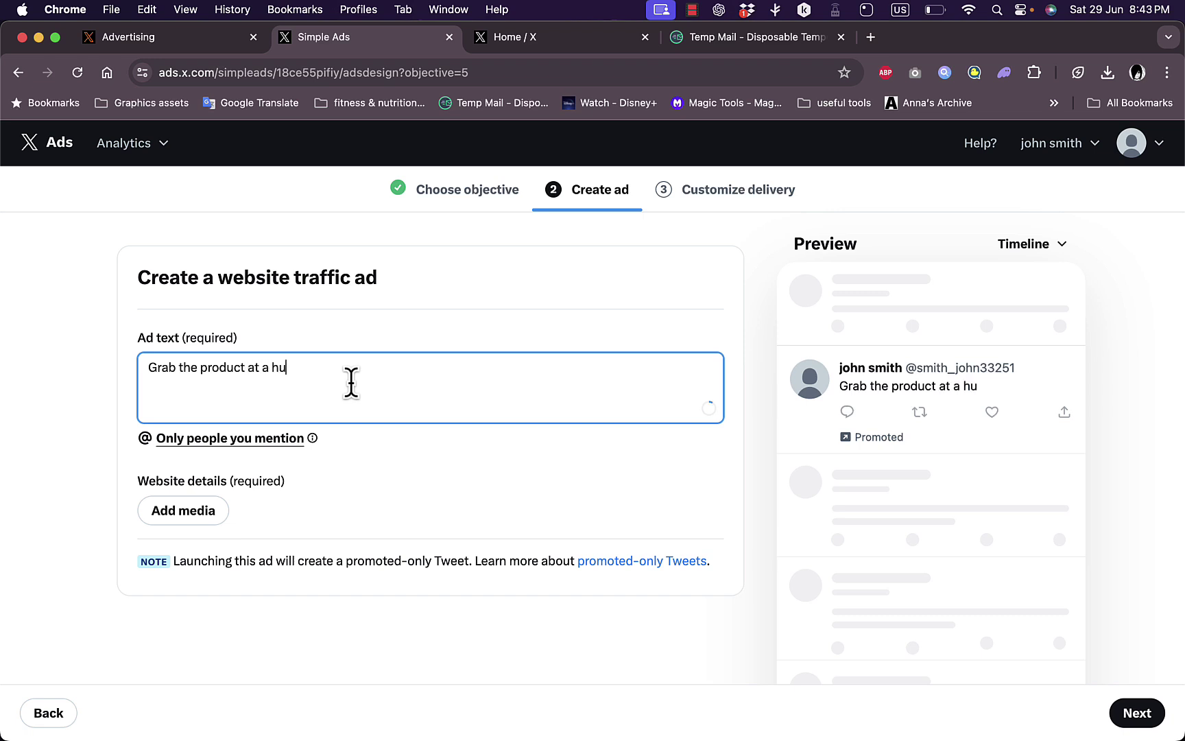
type("ge discount")
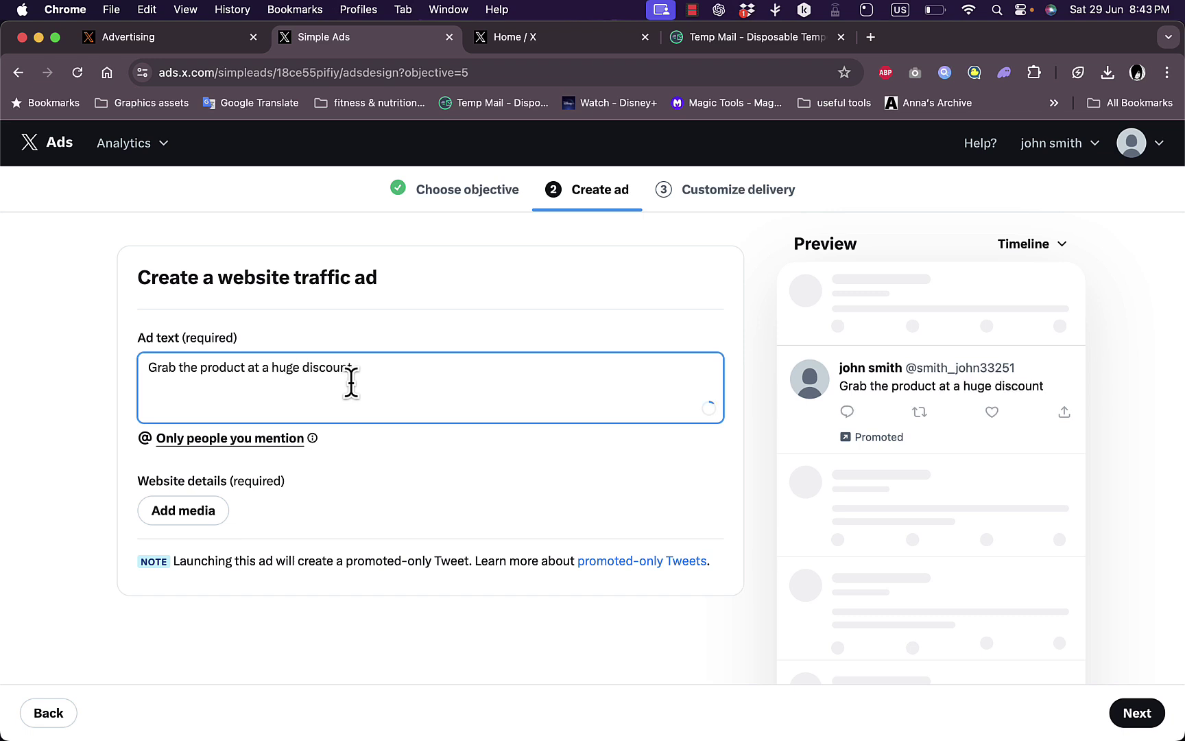
type(" don't ")
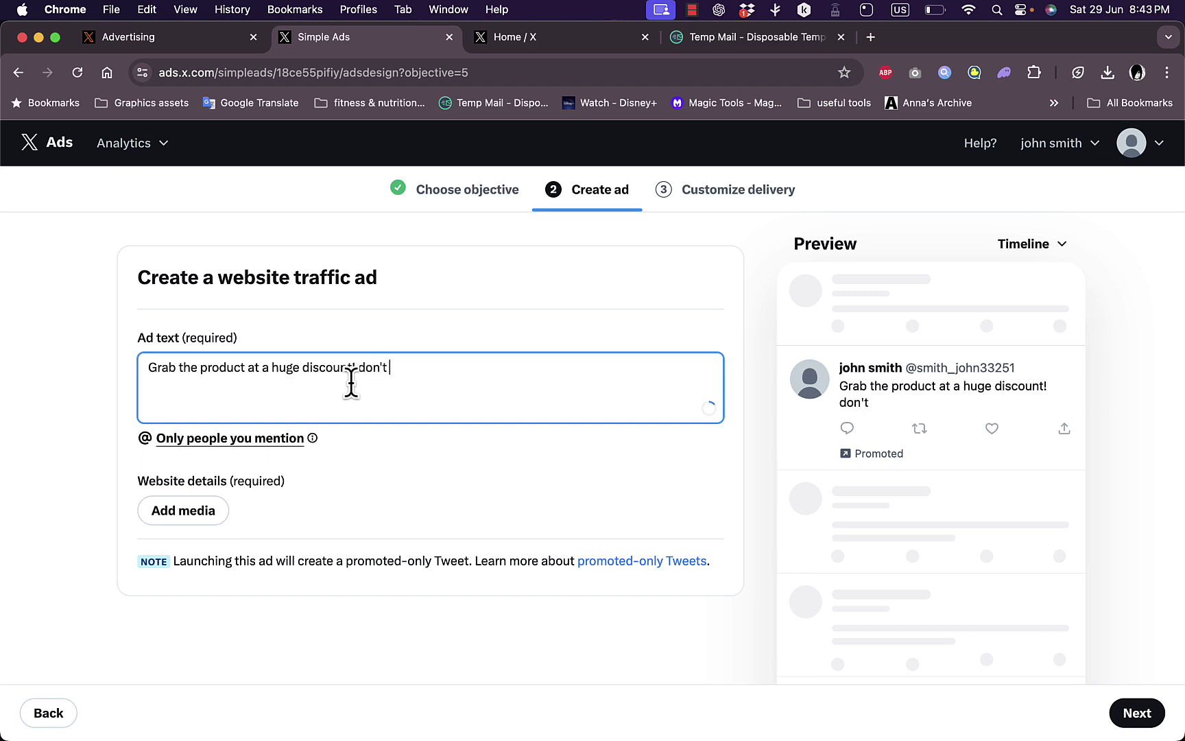
type("iss out!")
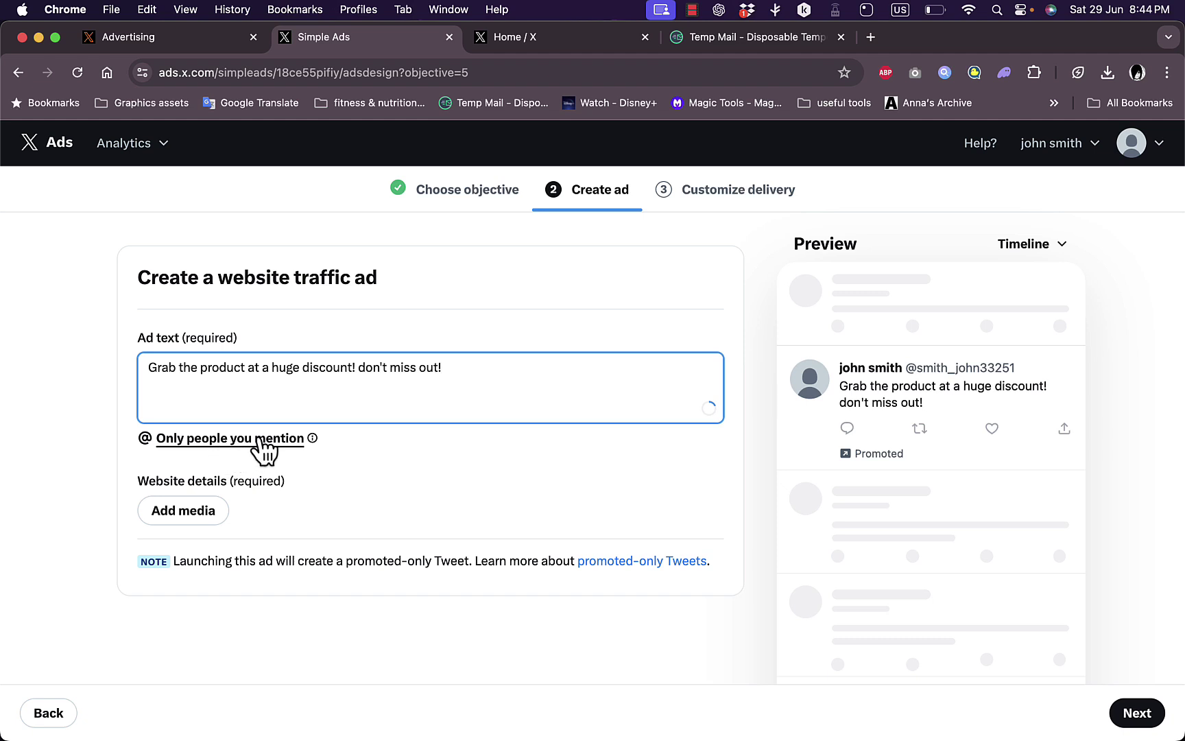
left_click(184, 511)
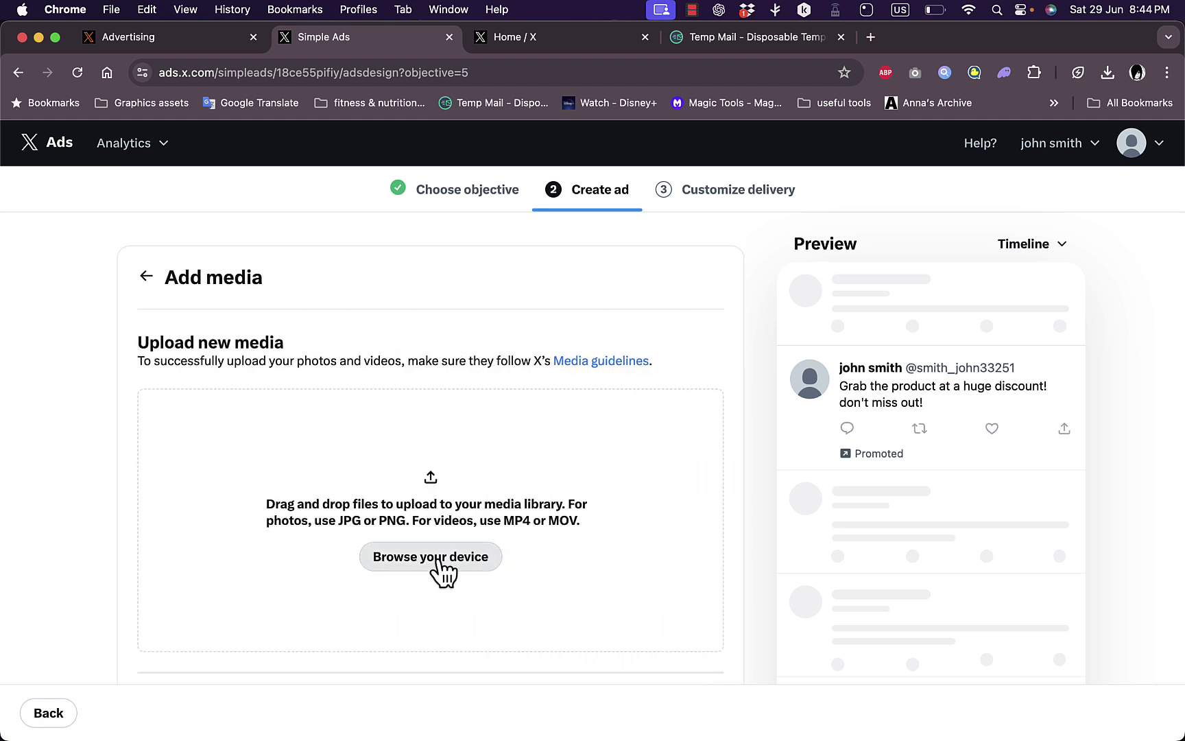
Try uploading the light spiral and tiger bodybuilder images from the computer
left_click(437, 559)
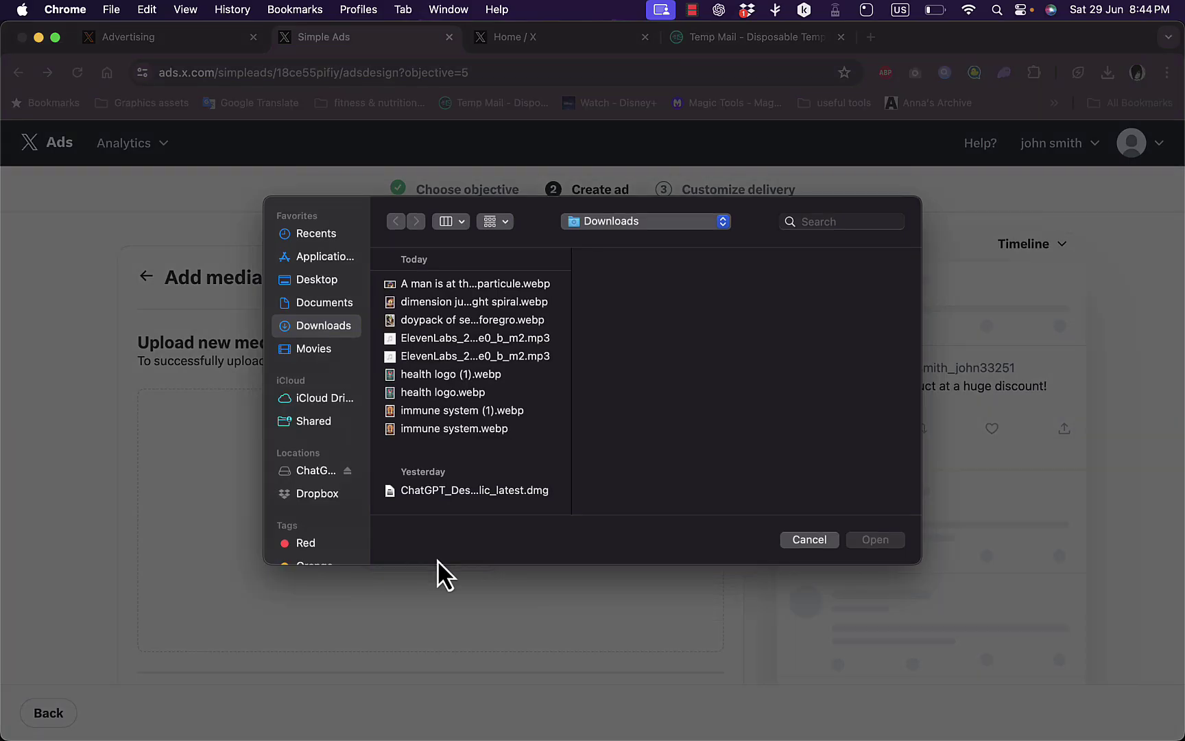
scroll(478, 404, "down", 5)
scroll(480, 397, "up", 3)
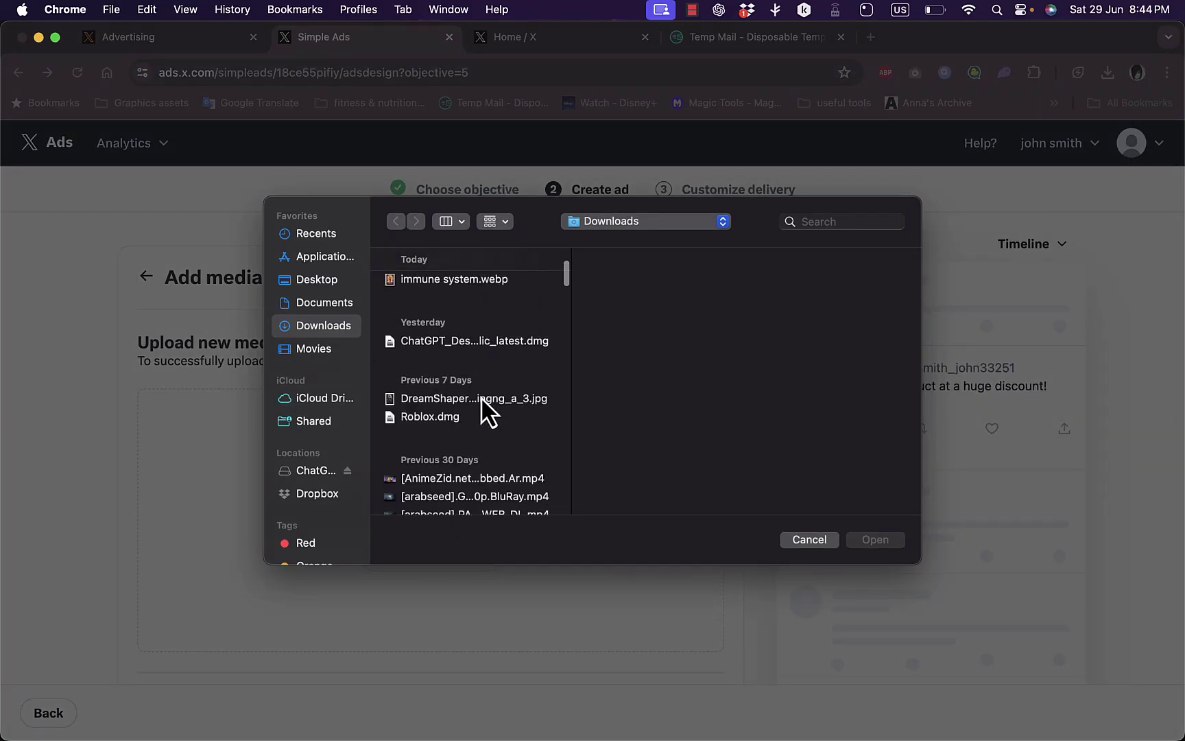
scroll(481, 396, "up", 3)
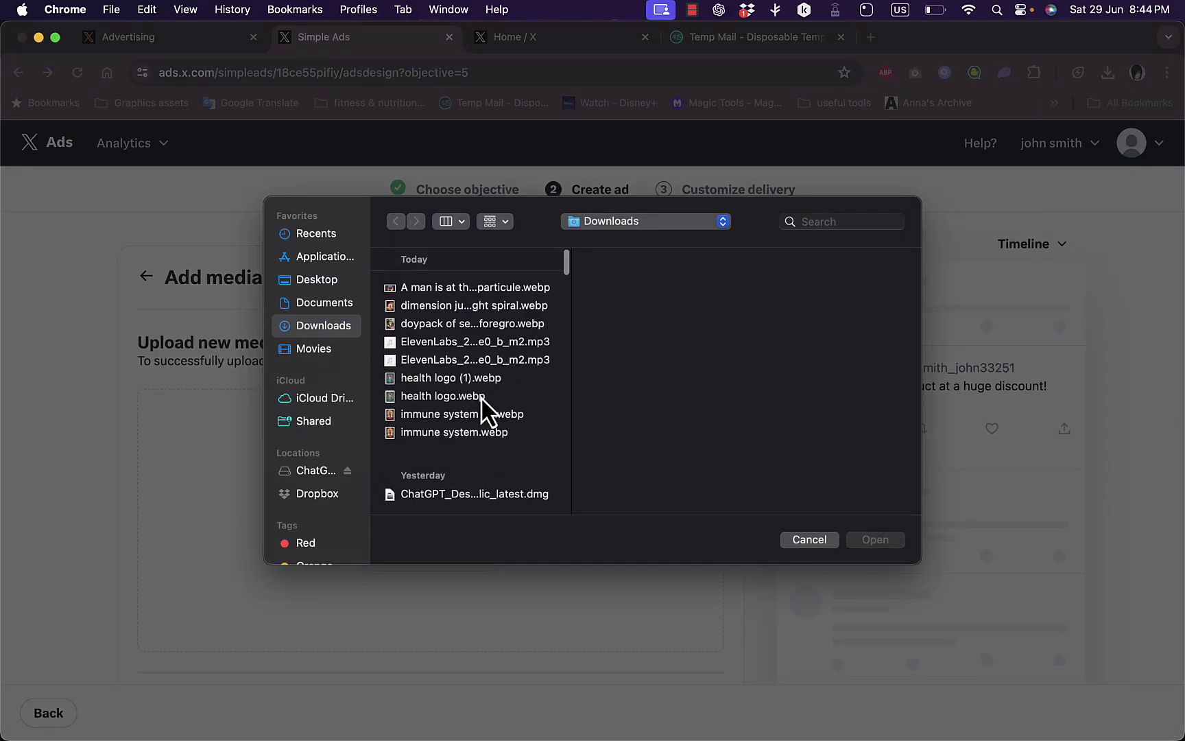
left_click(464, 306)
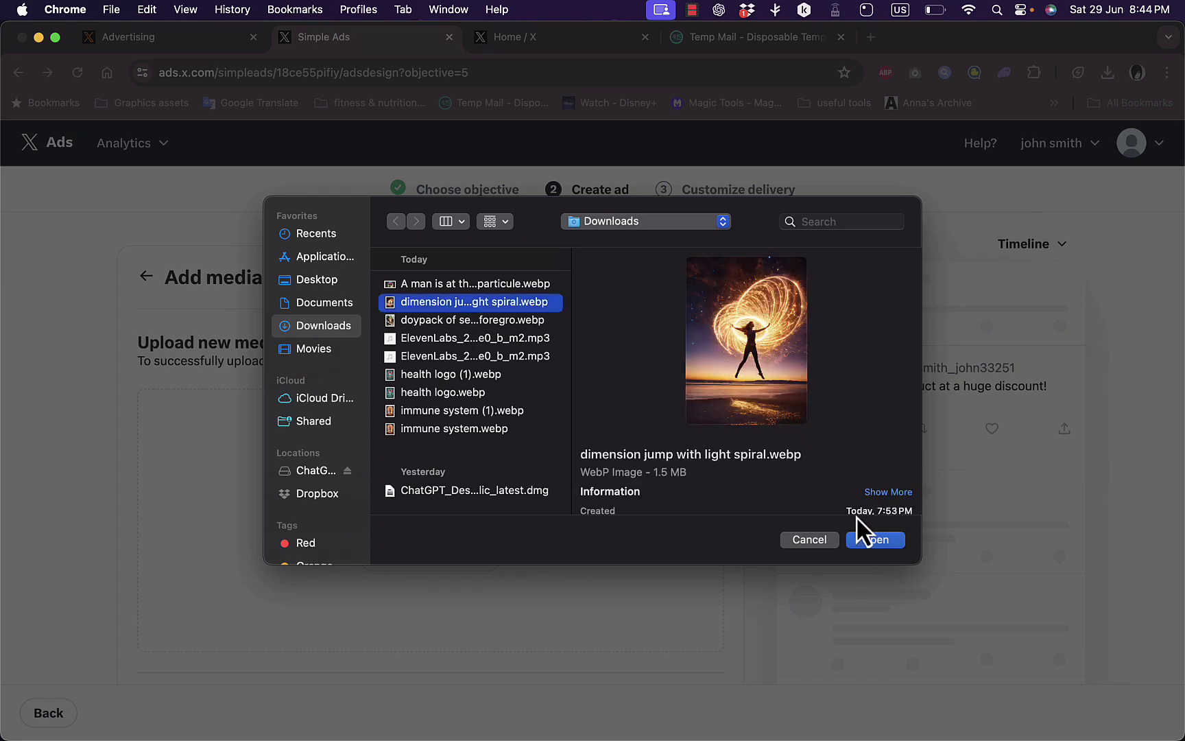
left_click(873, 541)
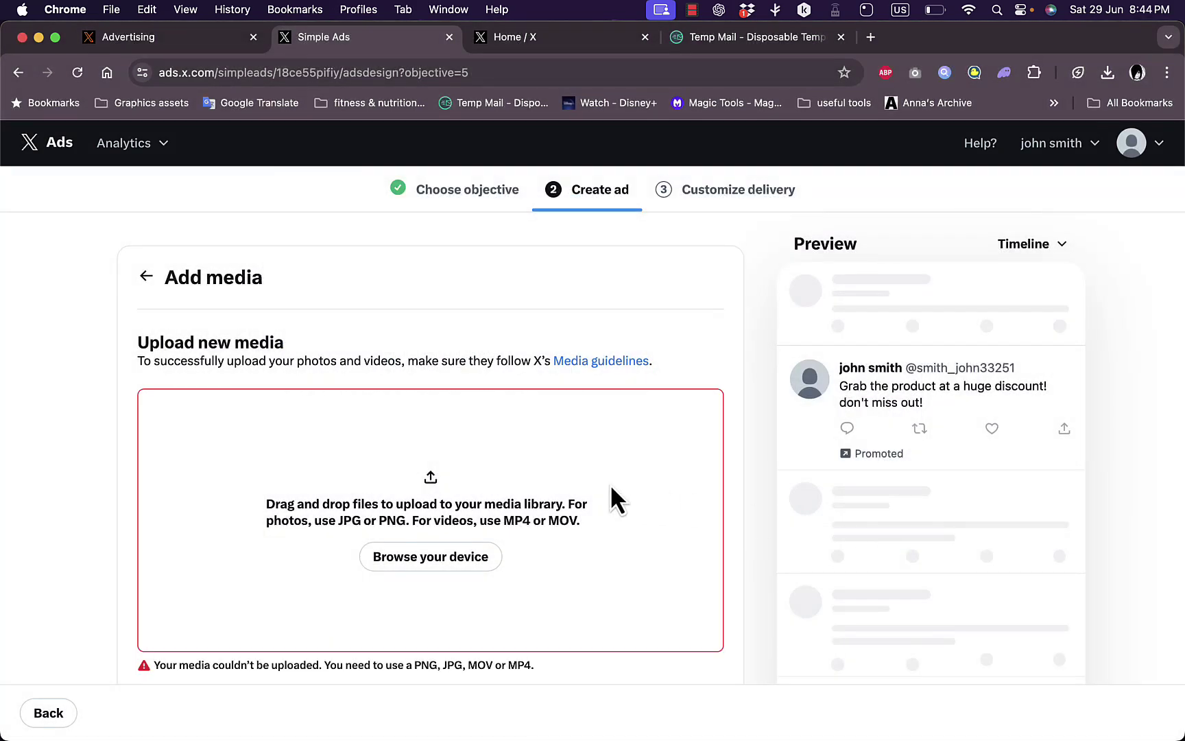
left_click(434, 555)
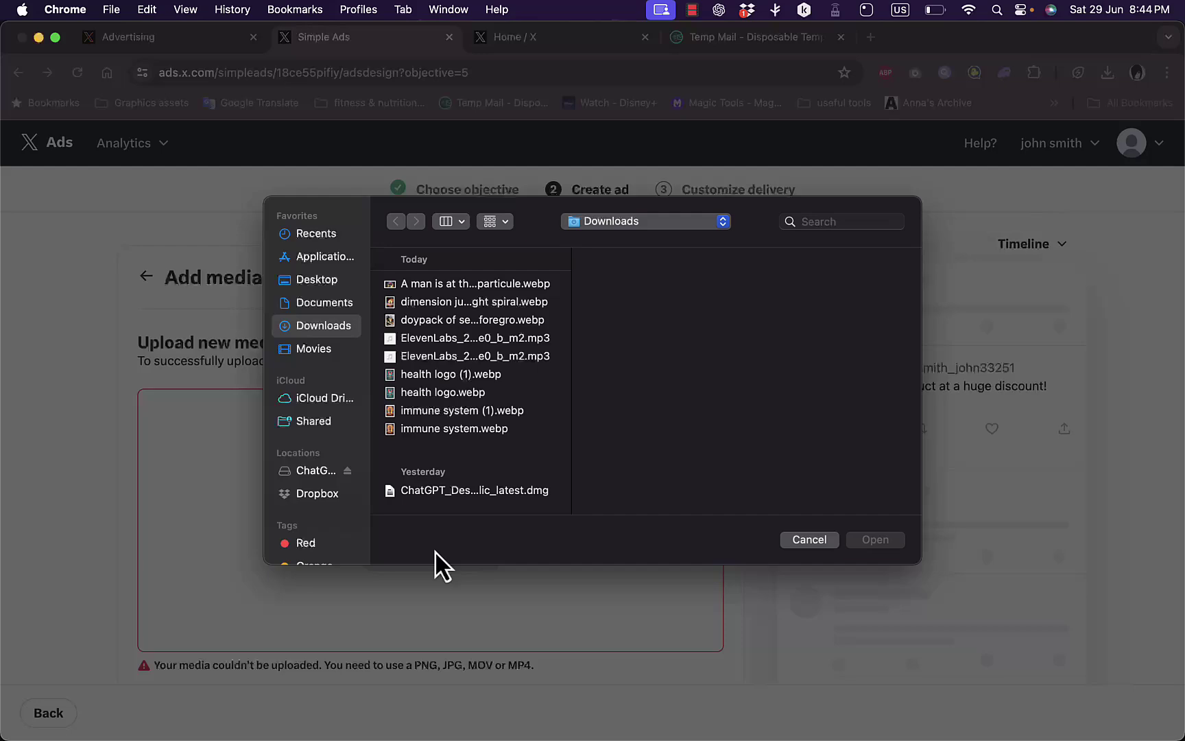
scroll(485, 429, "down", 3)
scroll(486, 431, "down", 3)
scroll(486, 429, "down", 3)
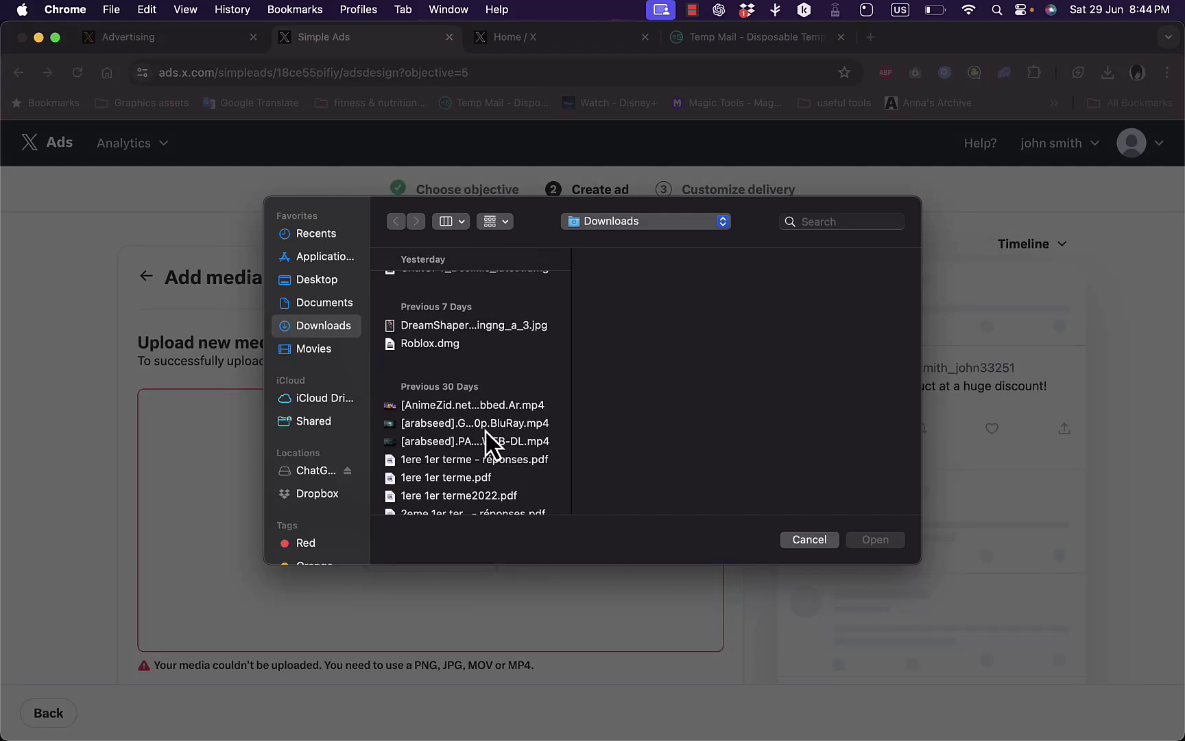
left_click(469, 326)
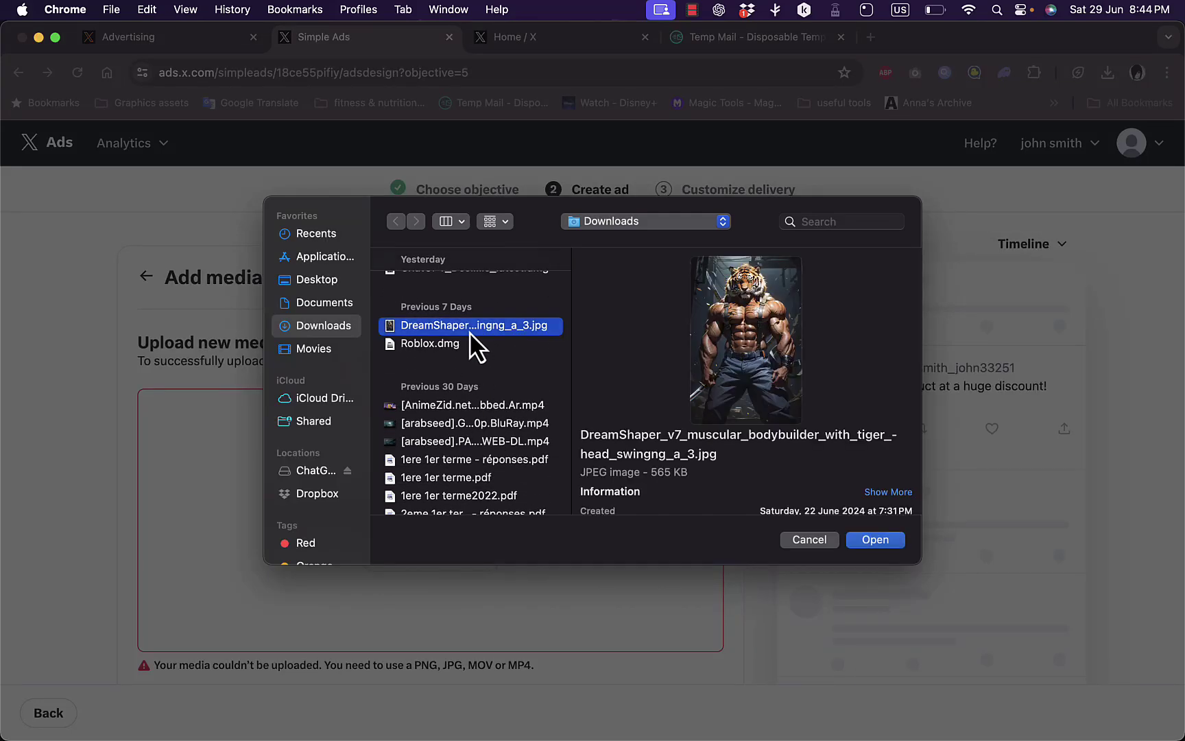
left_click(857, 537)
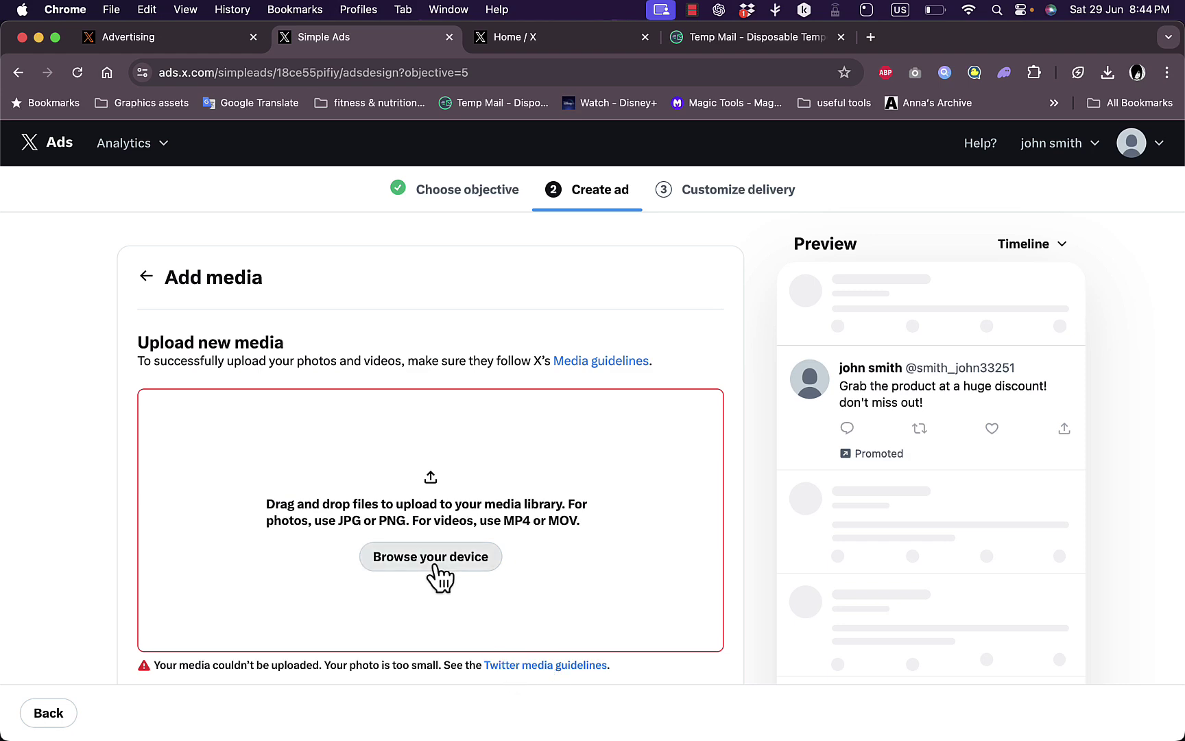
Upload the brushless motor product image and crop it to a 1:1 square
left_click(434, 564)
scroll(525, 457, "down", 3)
scroll(529, 454, "down", 3)
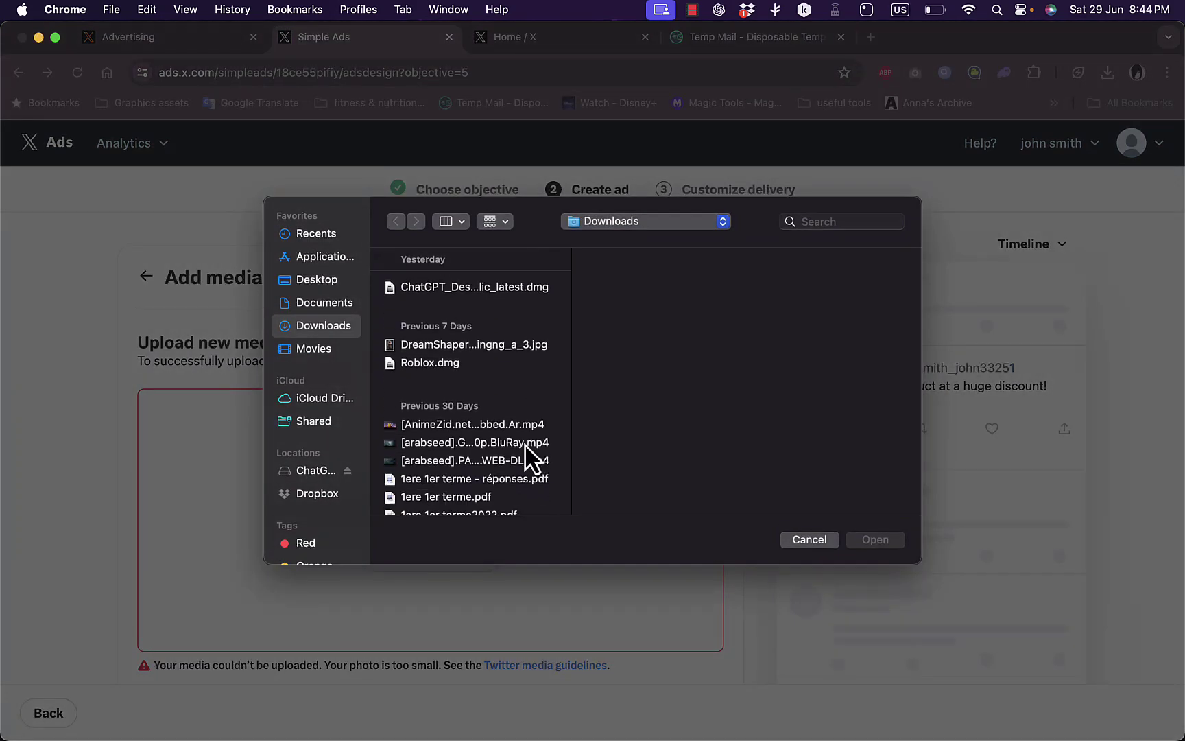
scroll(529, 455, "down", 2)
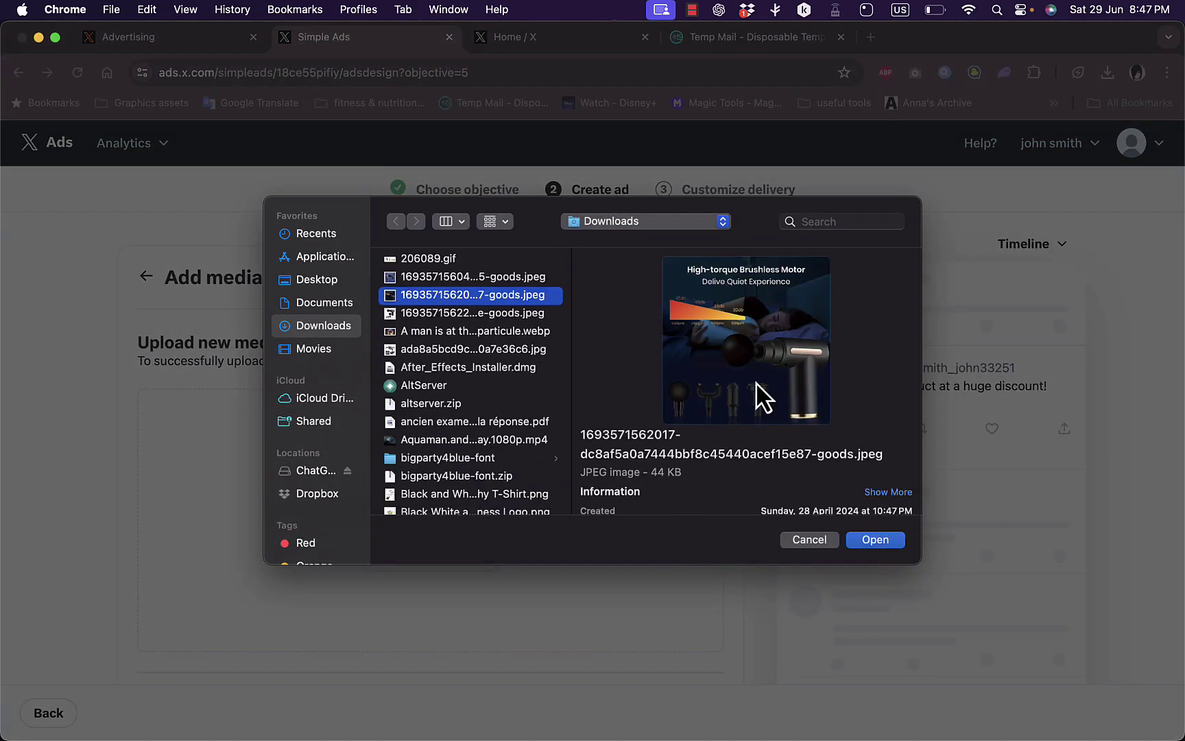
left_click(875, 541)
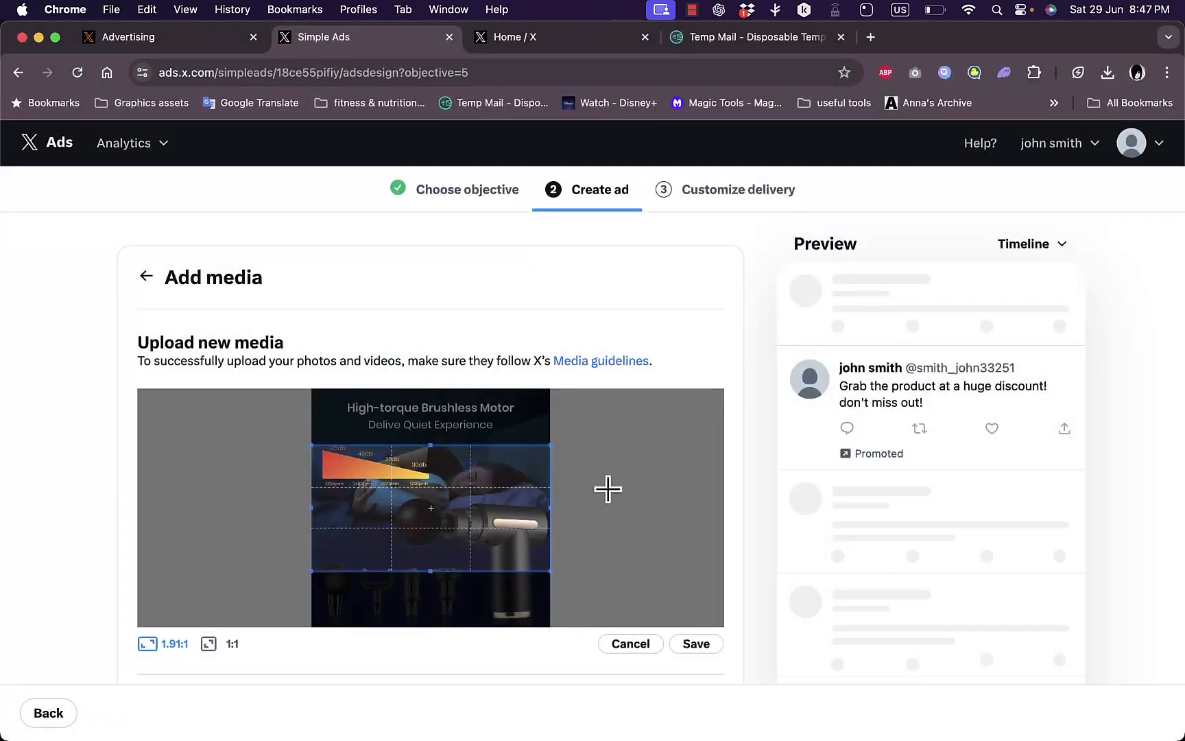
left_click_drag(481, 500, 483, 480)
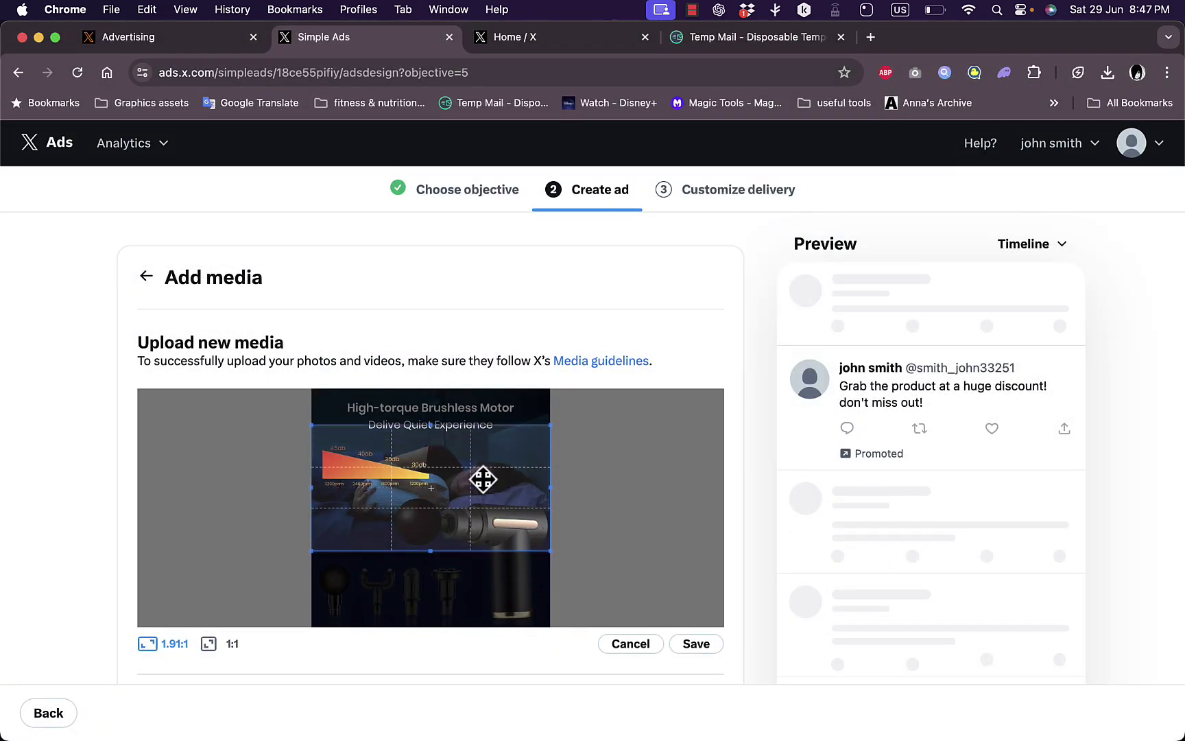
left_click(219, 648)
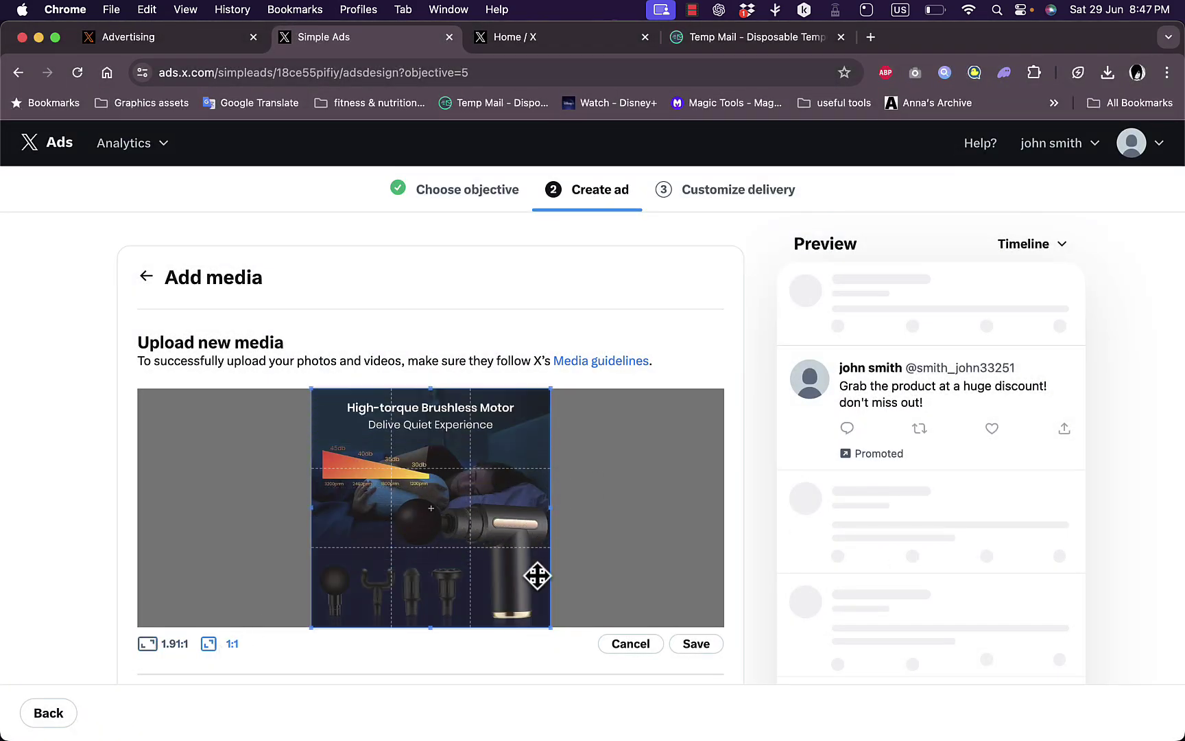
left_click(696, 645)
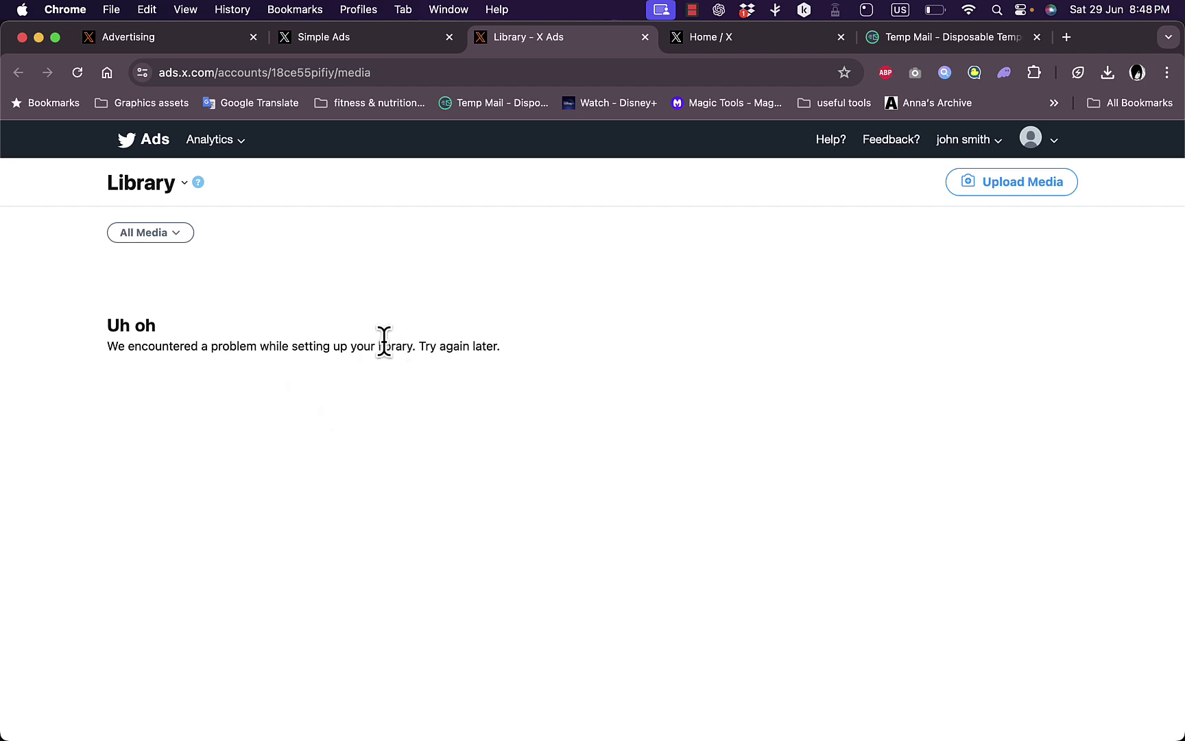
Cancel the image crop, return to the website traffic ad form and continue to delivery settings
left_click(373, 44)
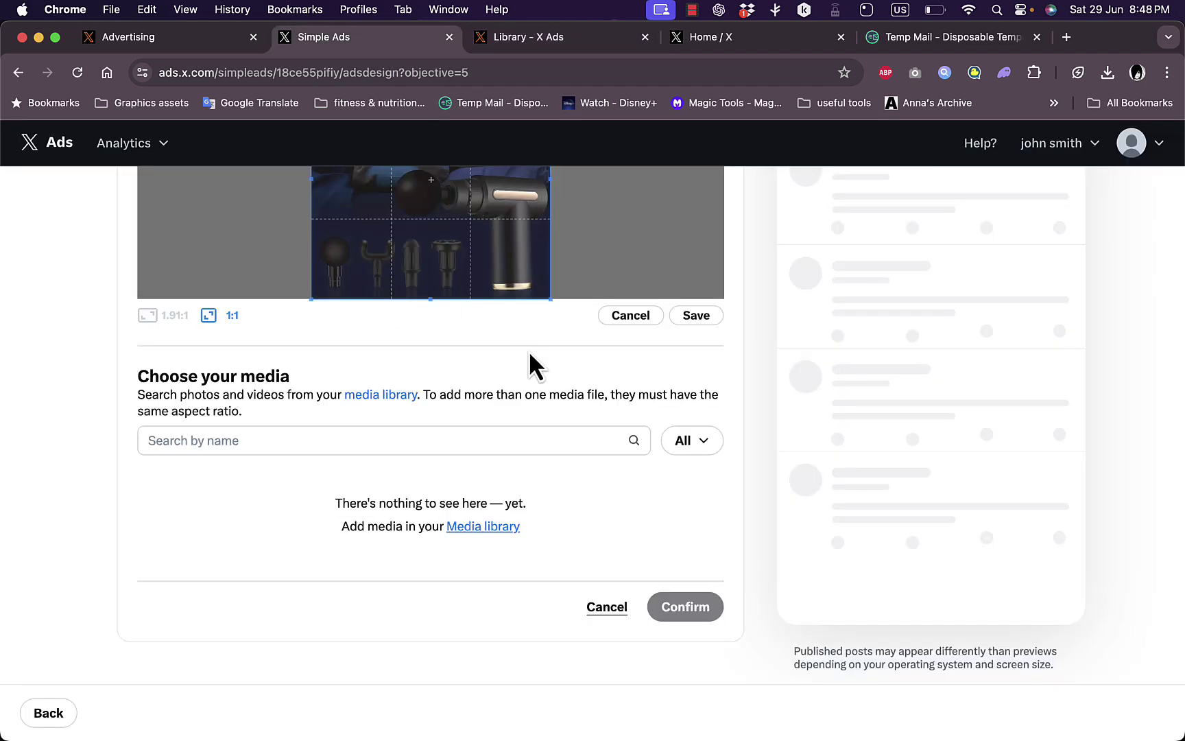
scroll(529, 351, "up", 5)
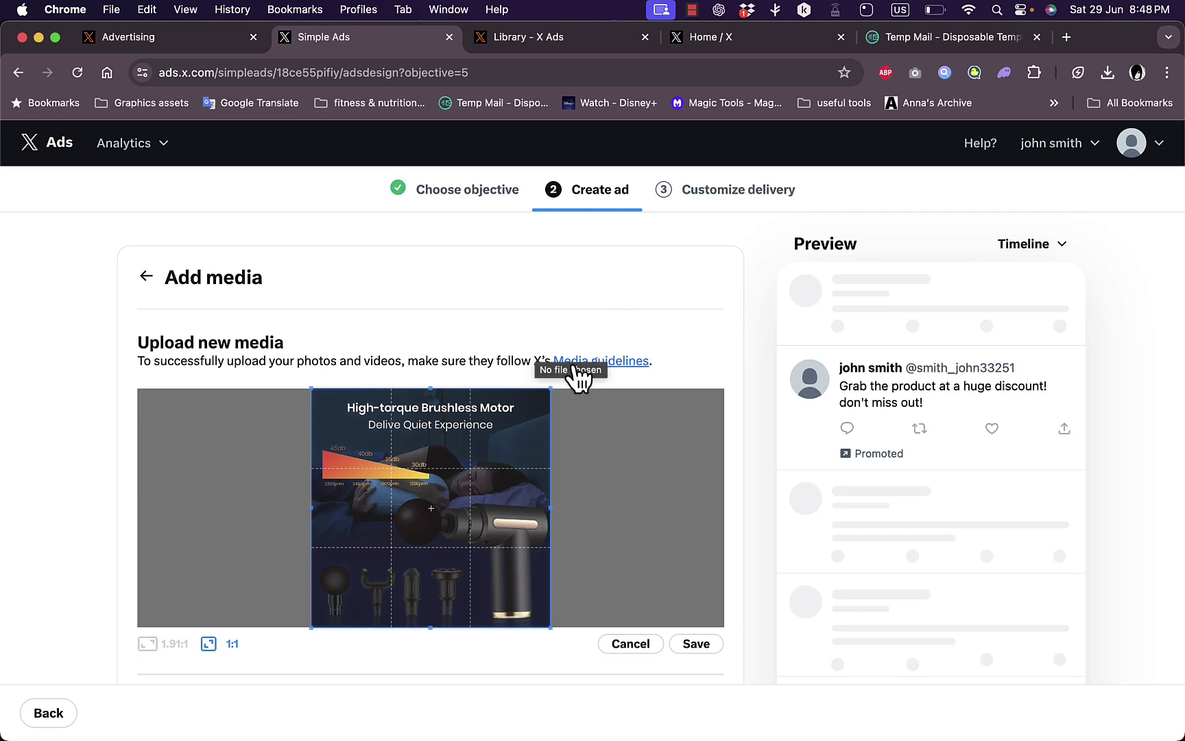
scroll(435, 362, "down", 2)
left_click(638, 544)
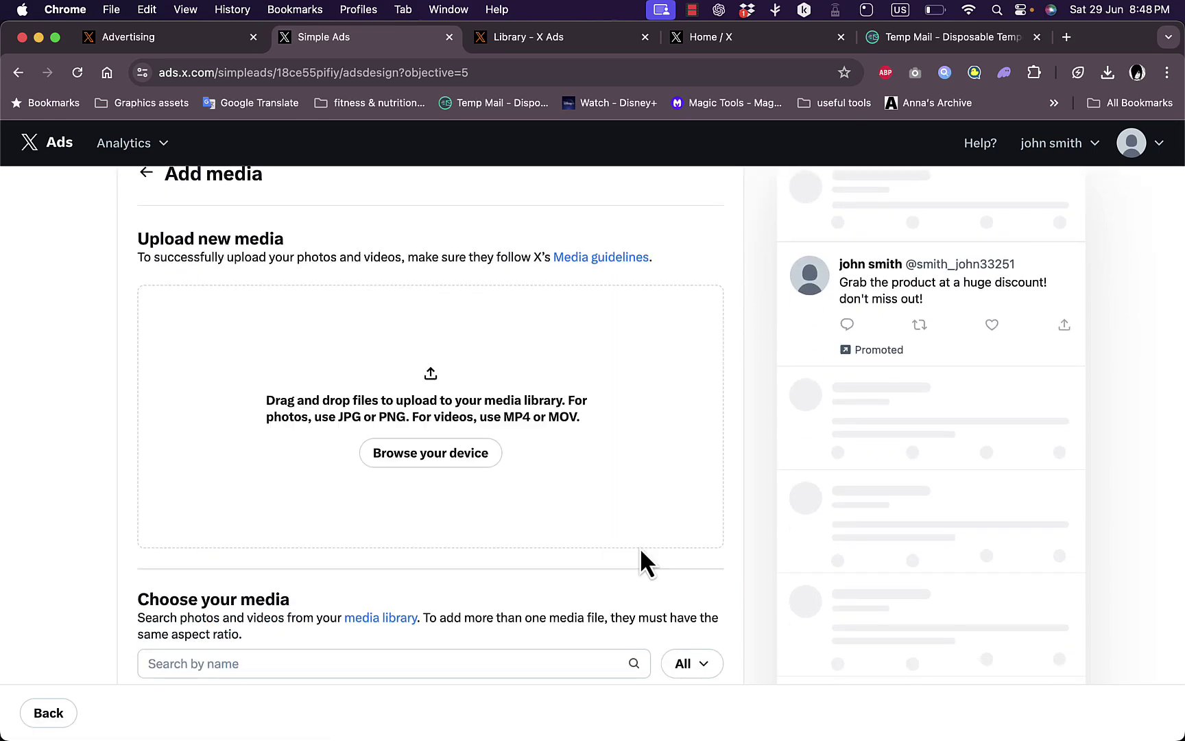
scroll(311, 260, "up", 2)
left_click(148, 278)
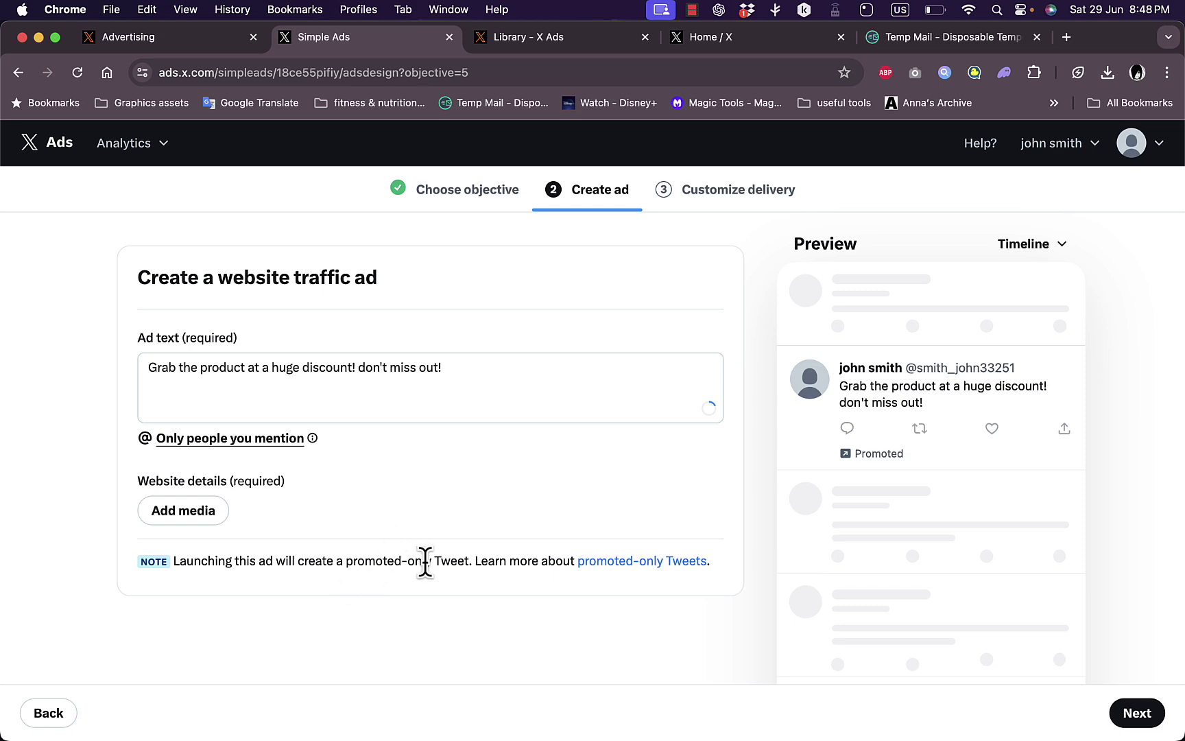
scroll(691, 467, "down", 2)
scroll(692, 467, "up", 2)
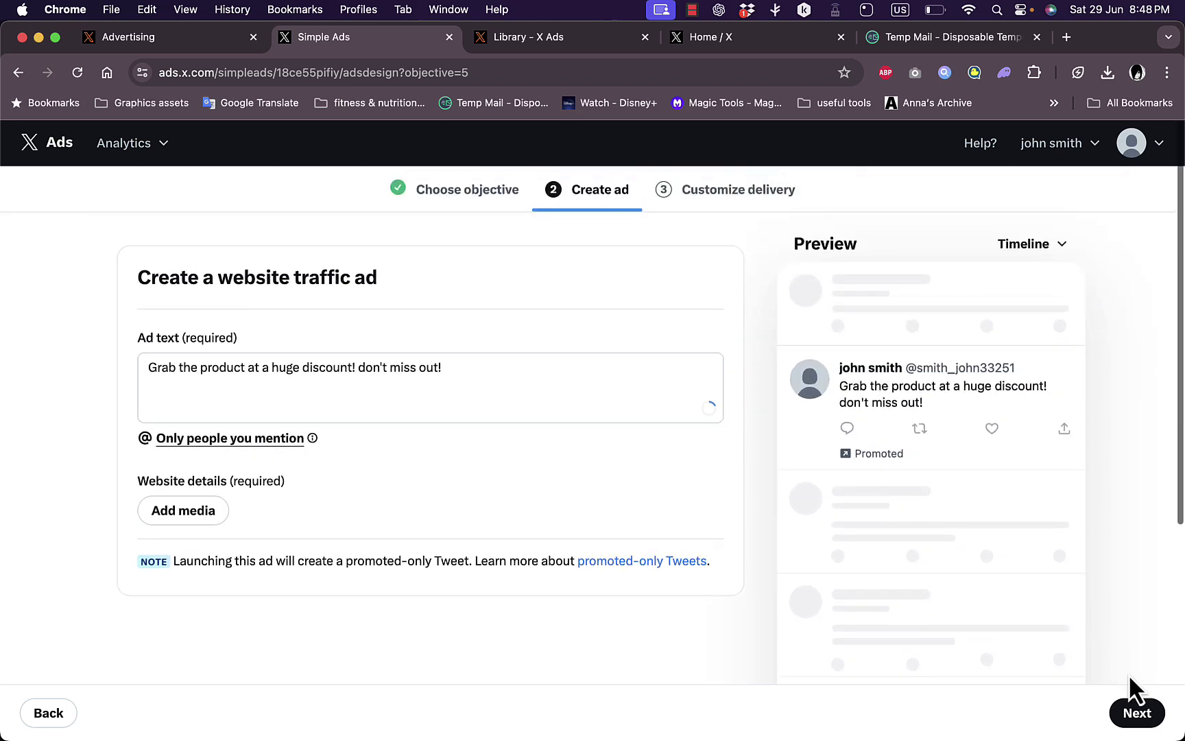
left_click(1137, 712)
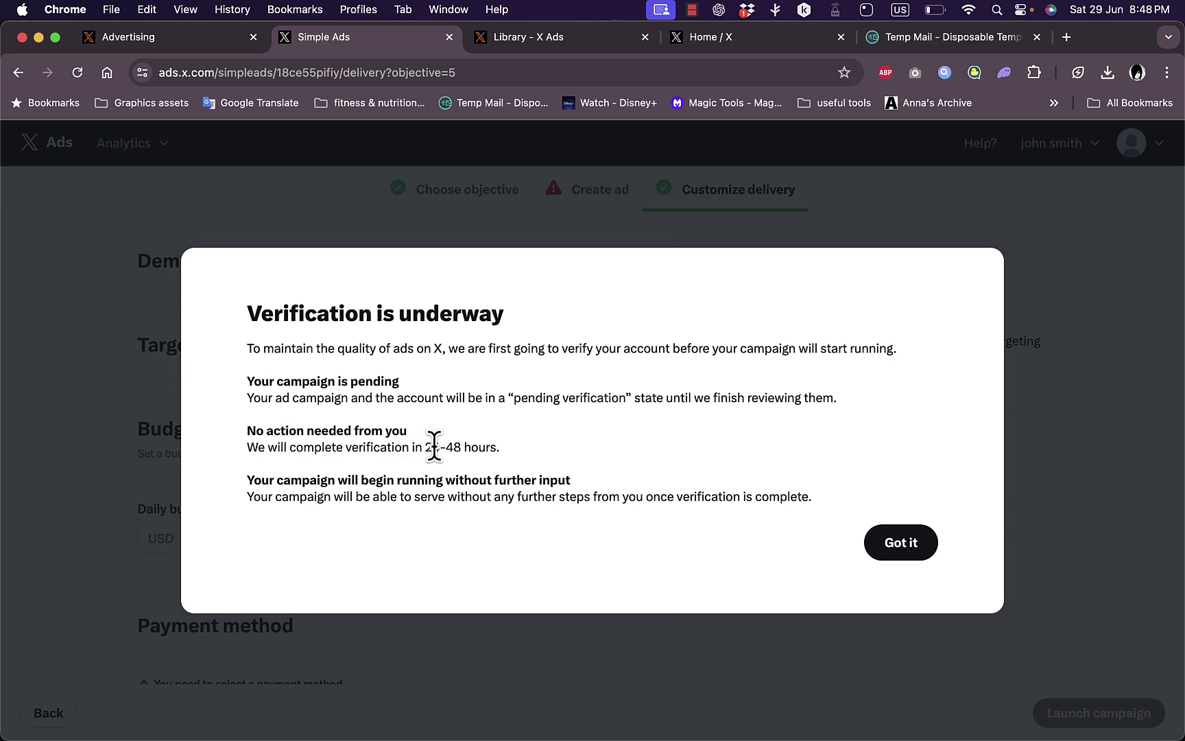
Dismiss the 'Verification is underway' notice with Got it
left_click(899, 539)
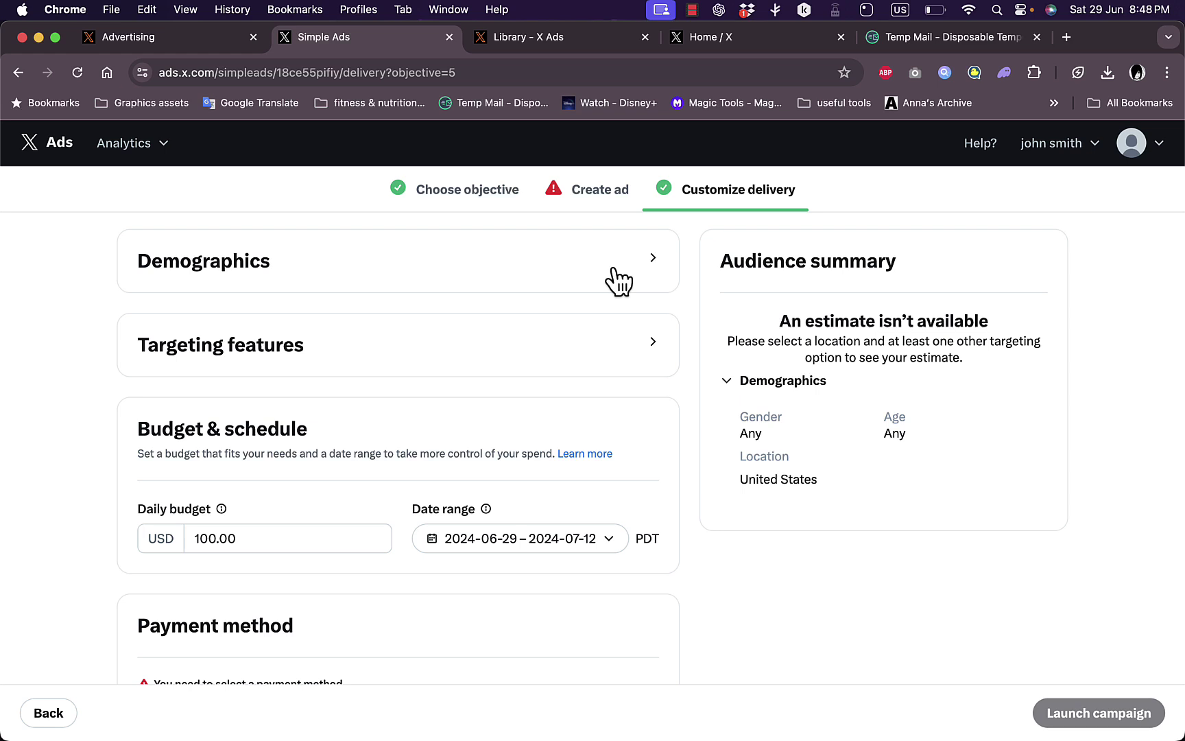
Under Demographics, target men only with an age range of 25 to 49
left_click(643, 276)
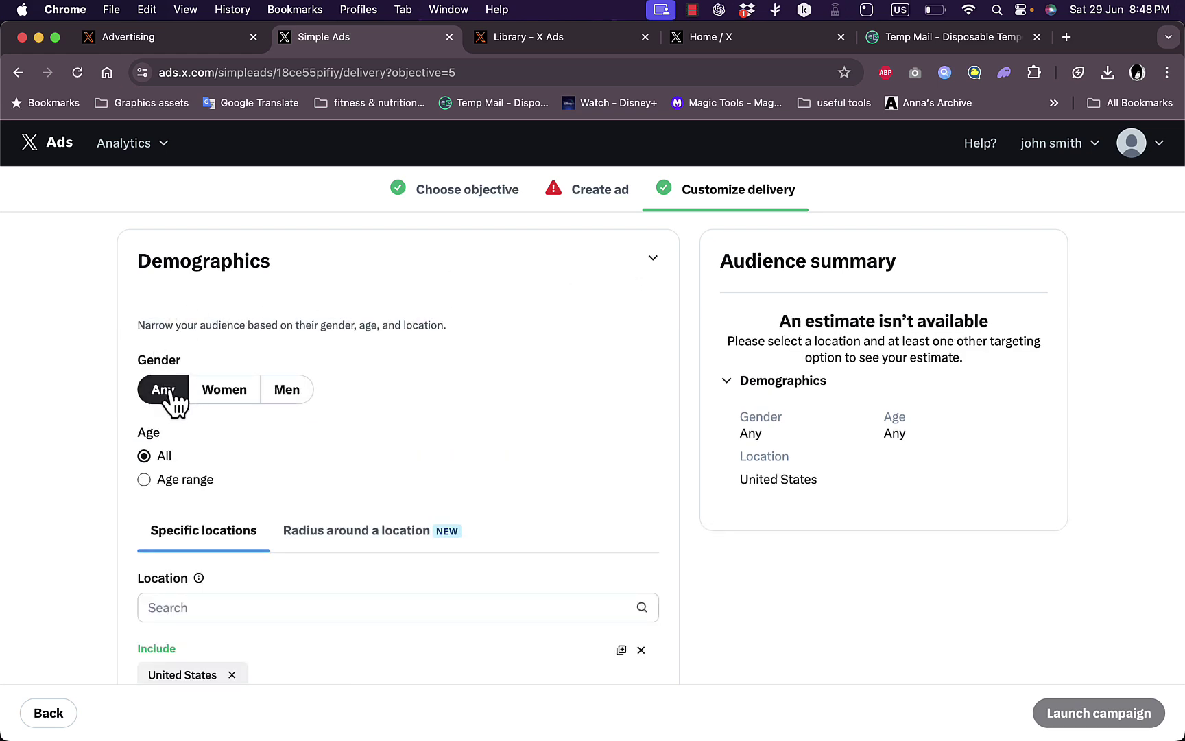
left_click(289, 400)
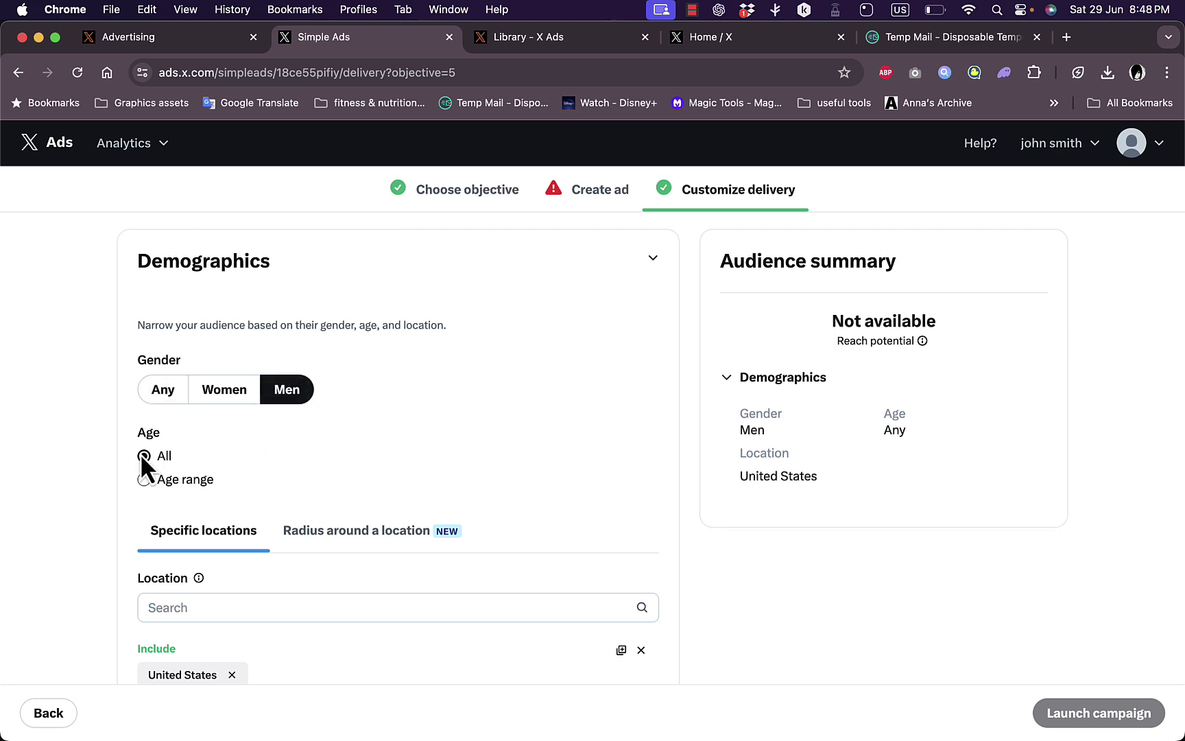
left_click(146, 482)
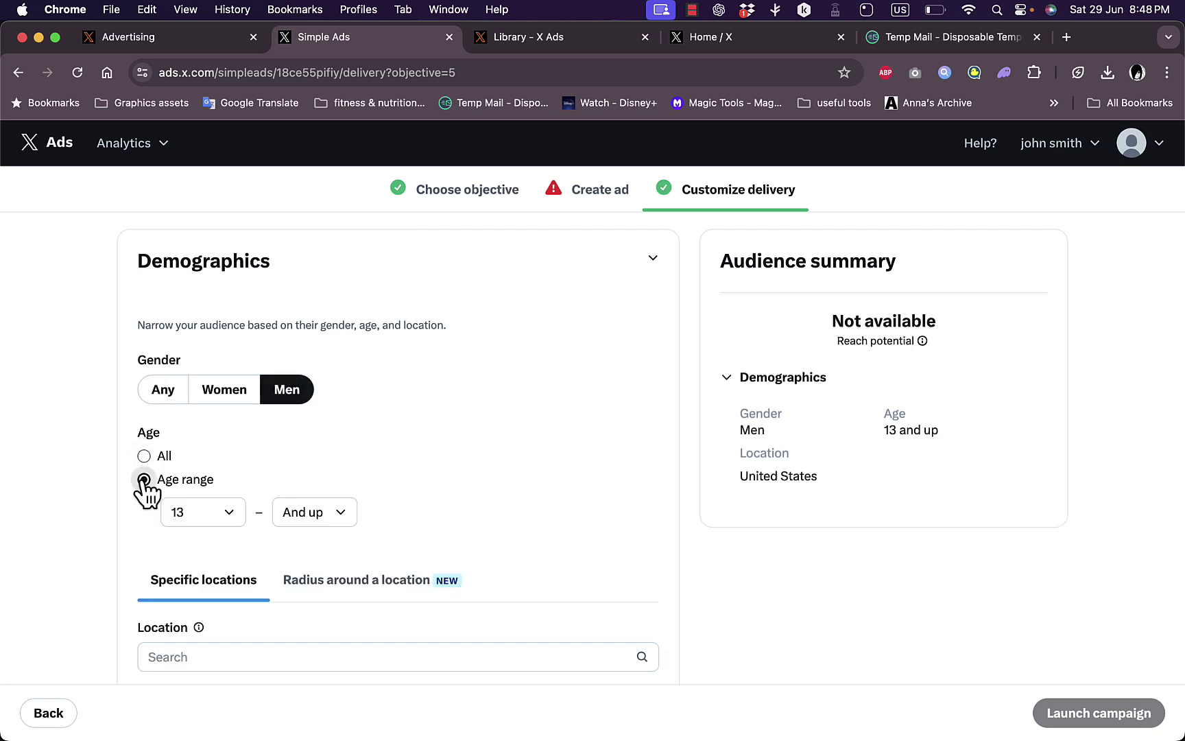
left_click(203, 638)
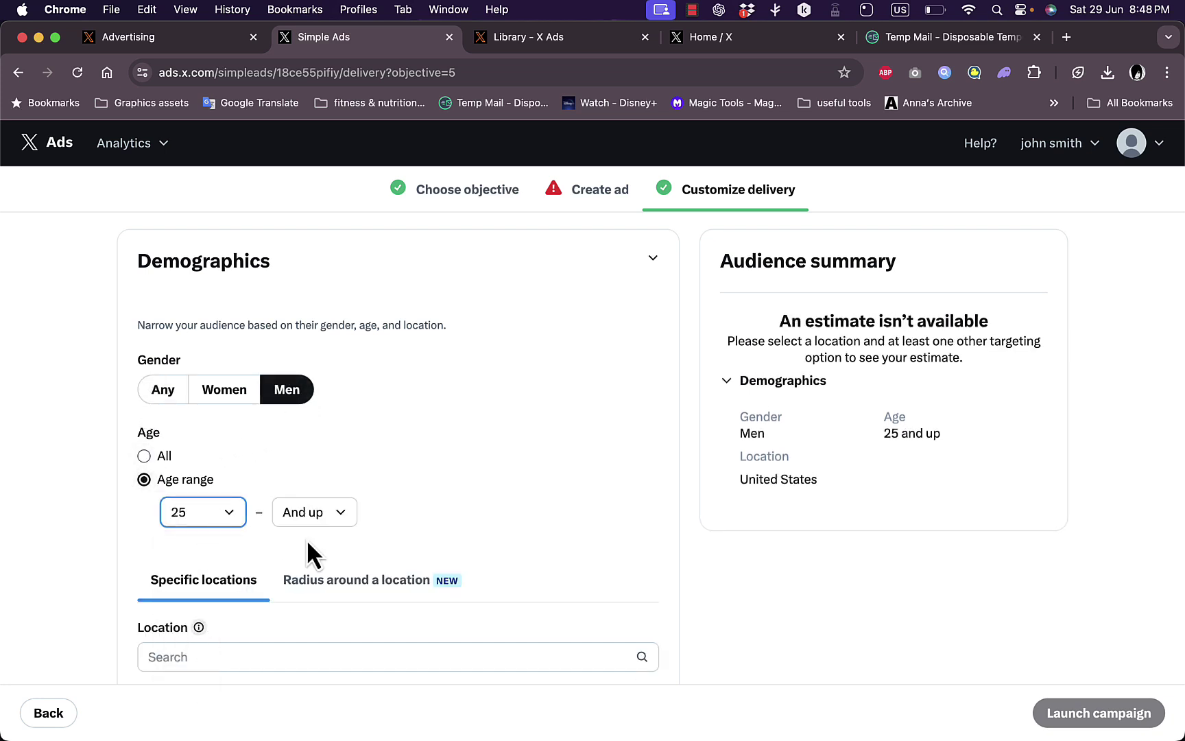
left_click(327, 518)
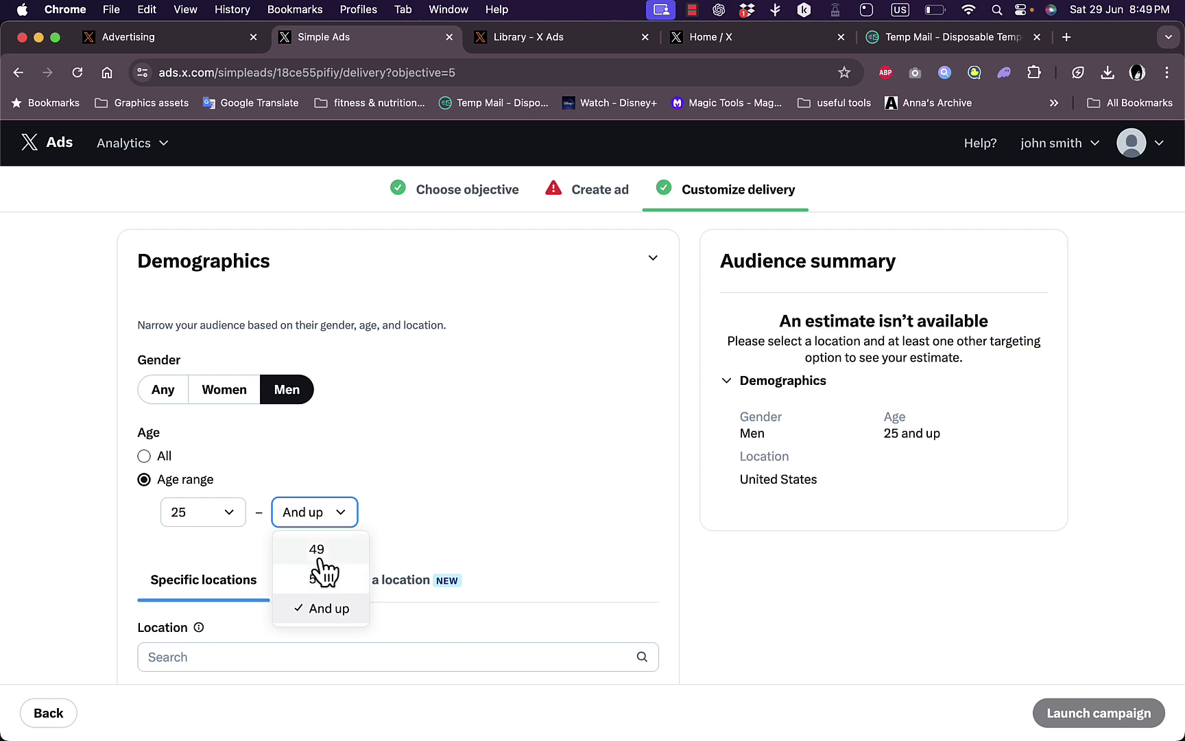
left_click(320, 550)
scroll(445, 520, "down", 1)
scroll(435, 500, "down", 3)
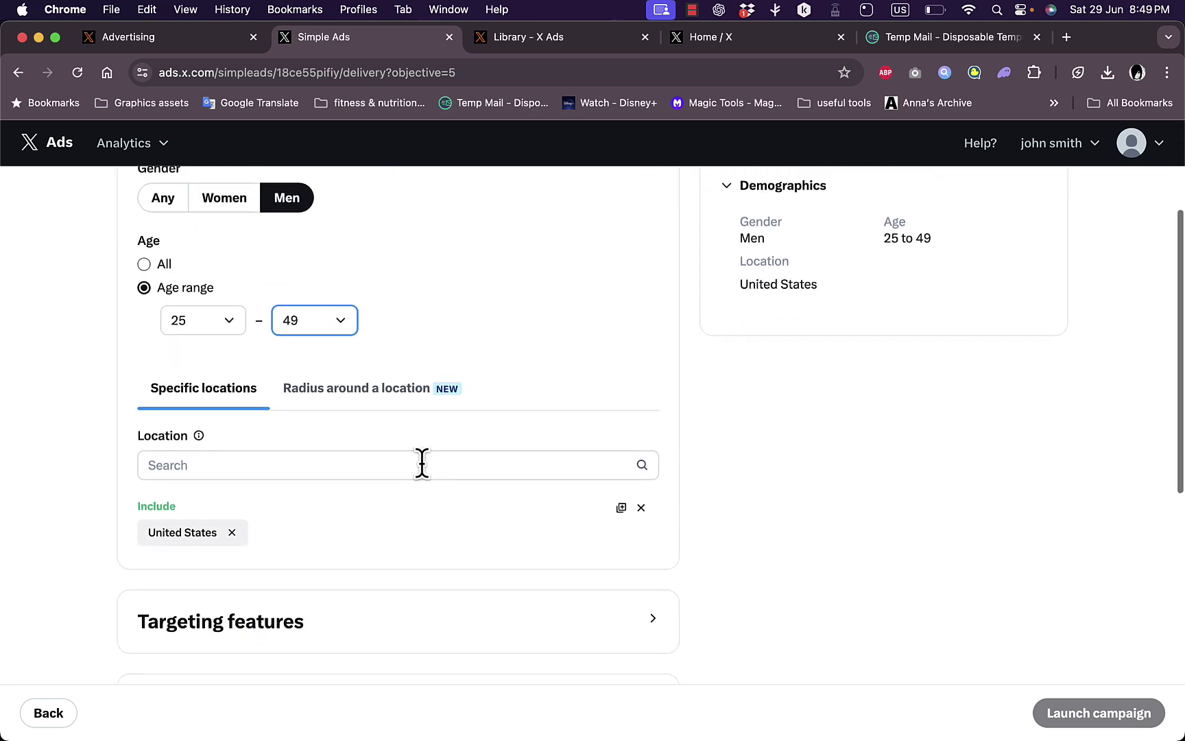
Add United Kingdom, Canada and Paris, France as target locations alongside the United States
left_click(208, 464)
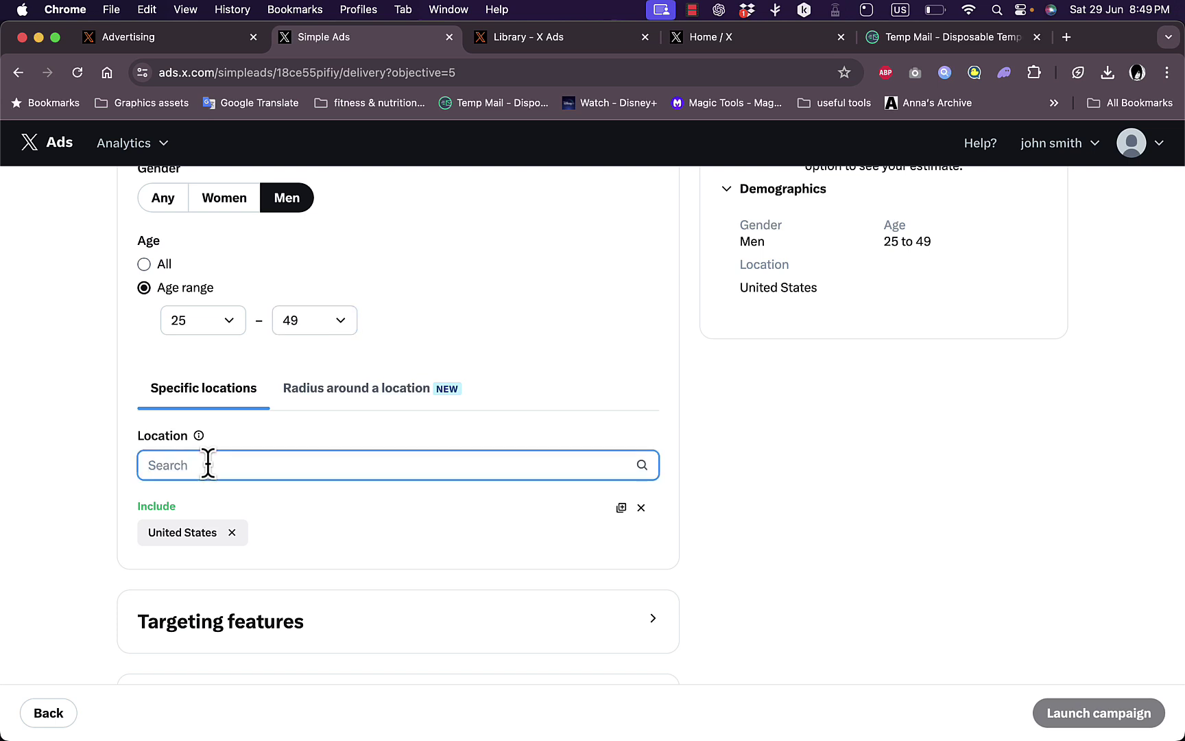
type("united kin")
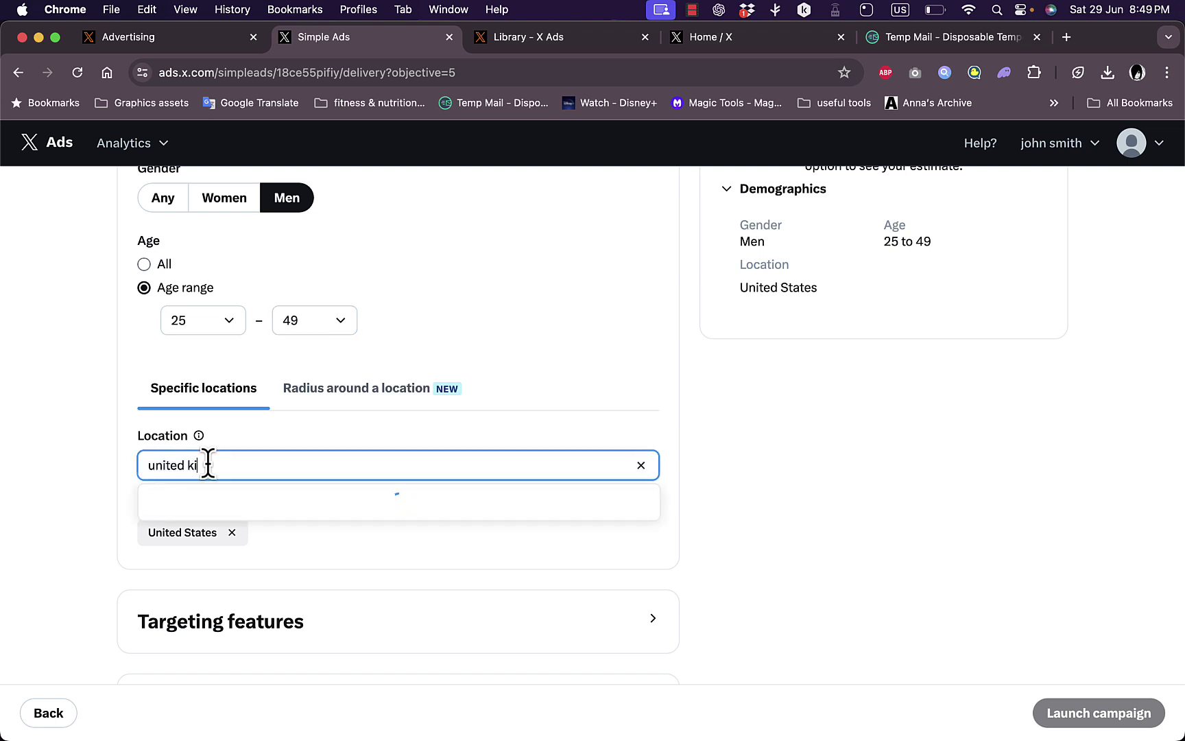
type("gdom")
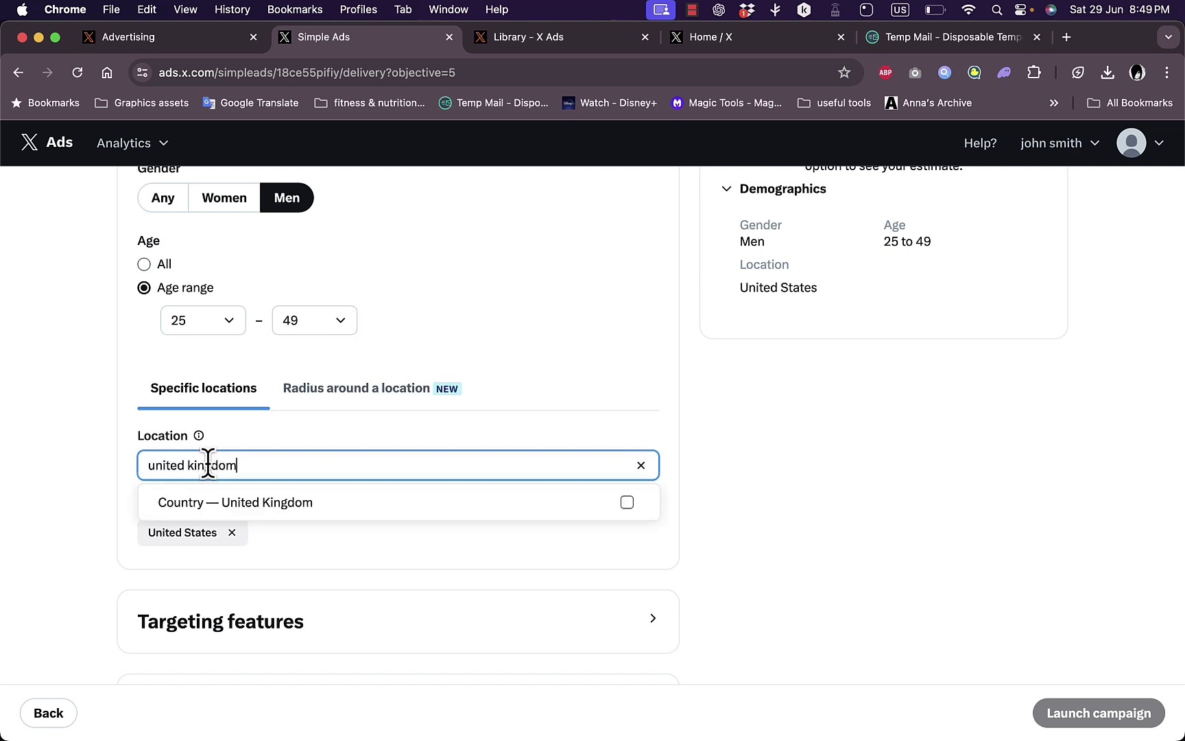
left_click(210, 509)
left_click(225, 509)
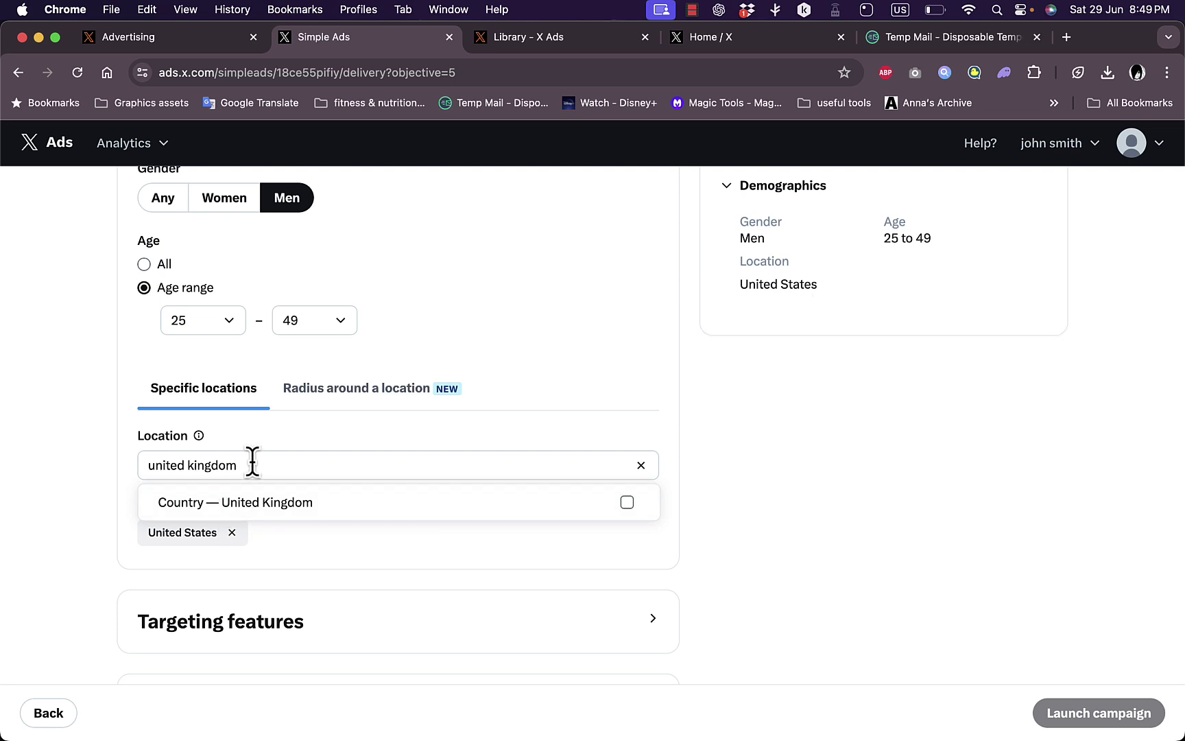
left_click(265, 503)
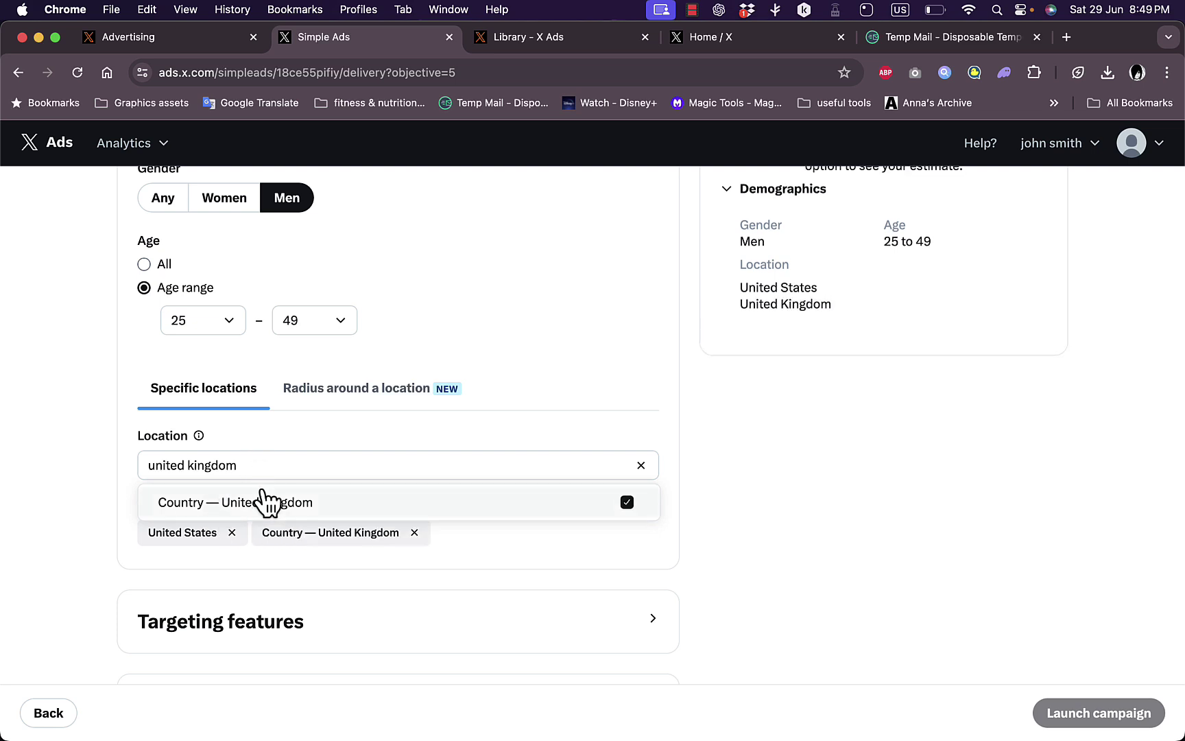
double_click(301, 463)
triple_click(301, 463)
type("can")
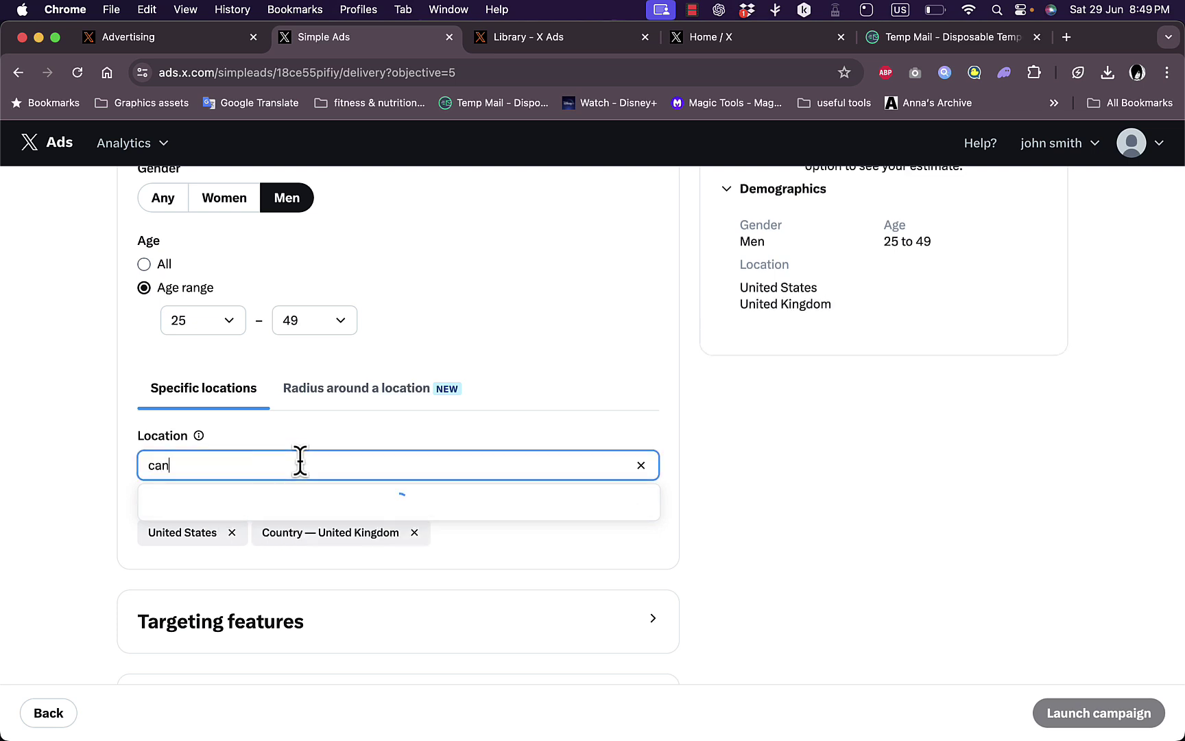
type("ada")
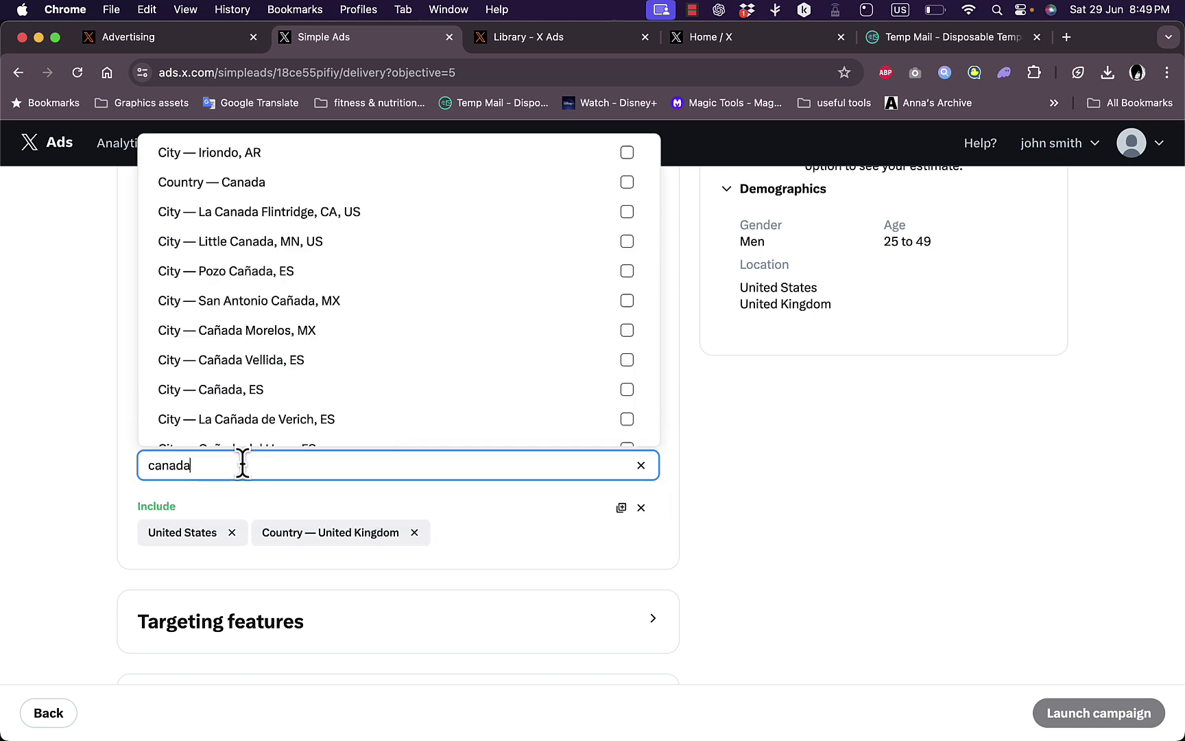
left_click(239, 184)
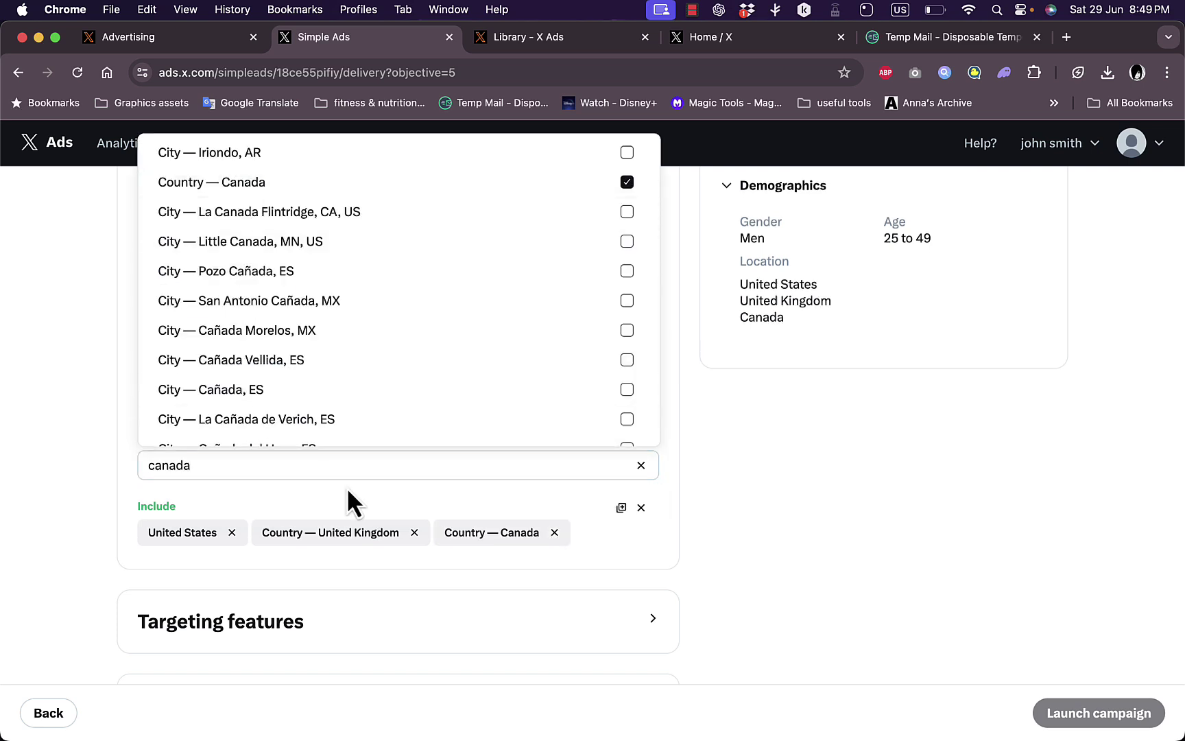
triple_click(474, 468)
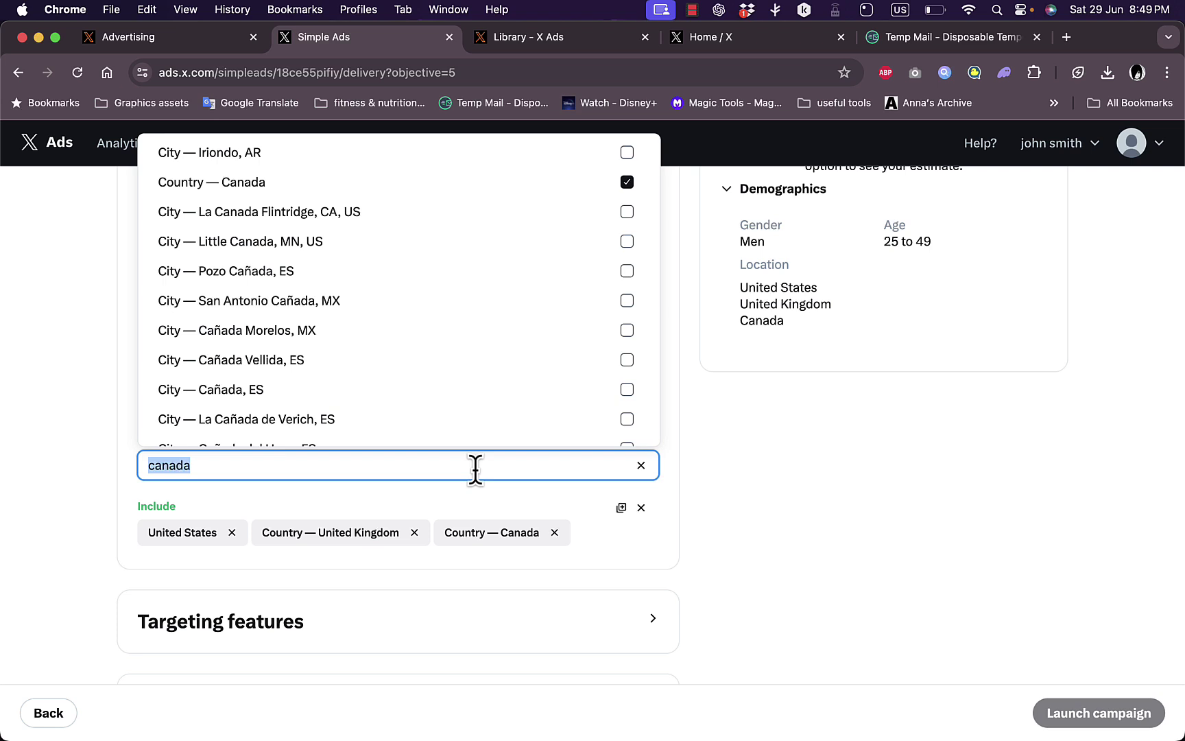
type("paris")
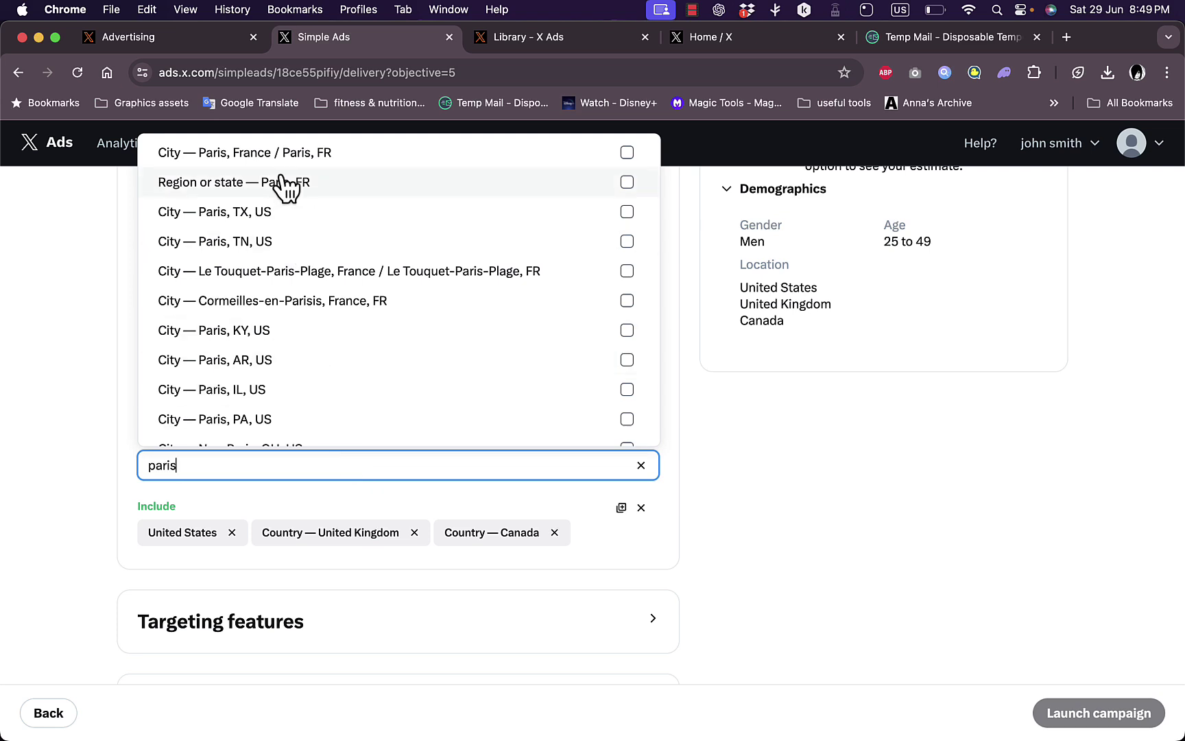
left_click(306, 154)
left_click(453, 574)
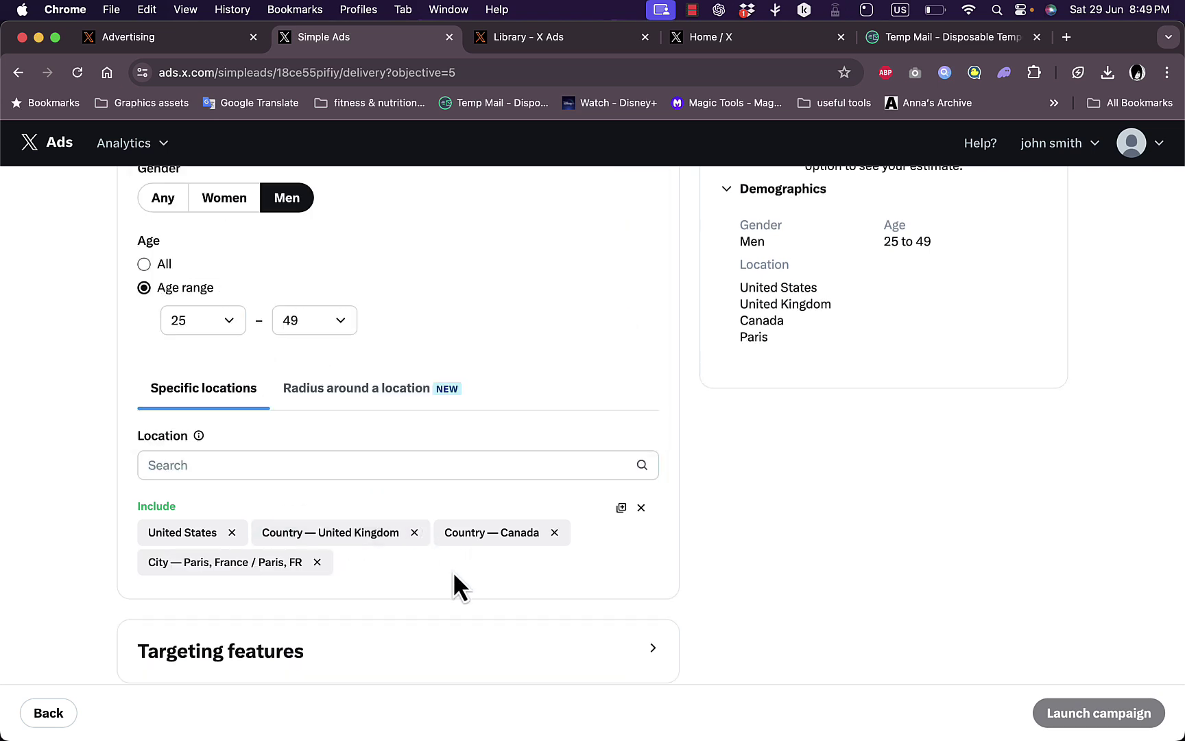
scroll(453, 574, "down", 3)
Under Targeting features, add fitness and massage as targeting keywords
left_click(370, 453)
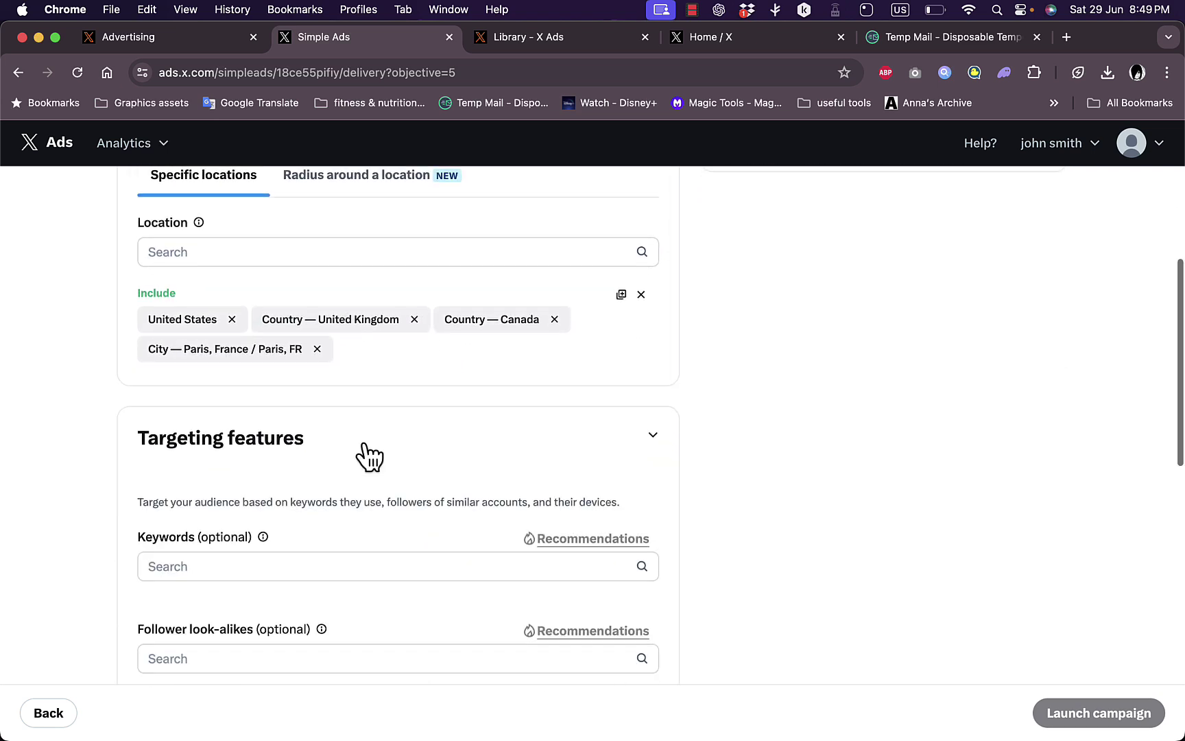
scroll(364, 454, "down", 2)
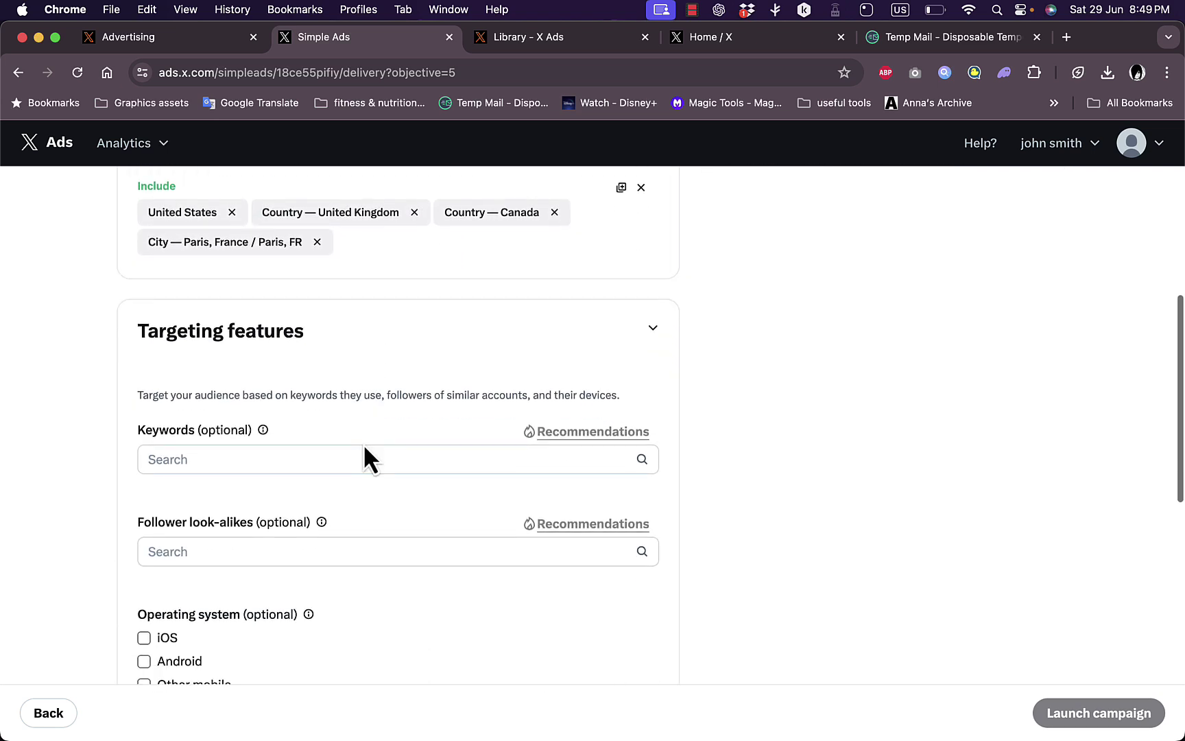
left_click(331, 458)
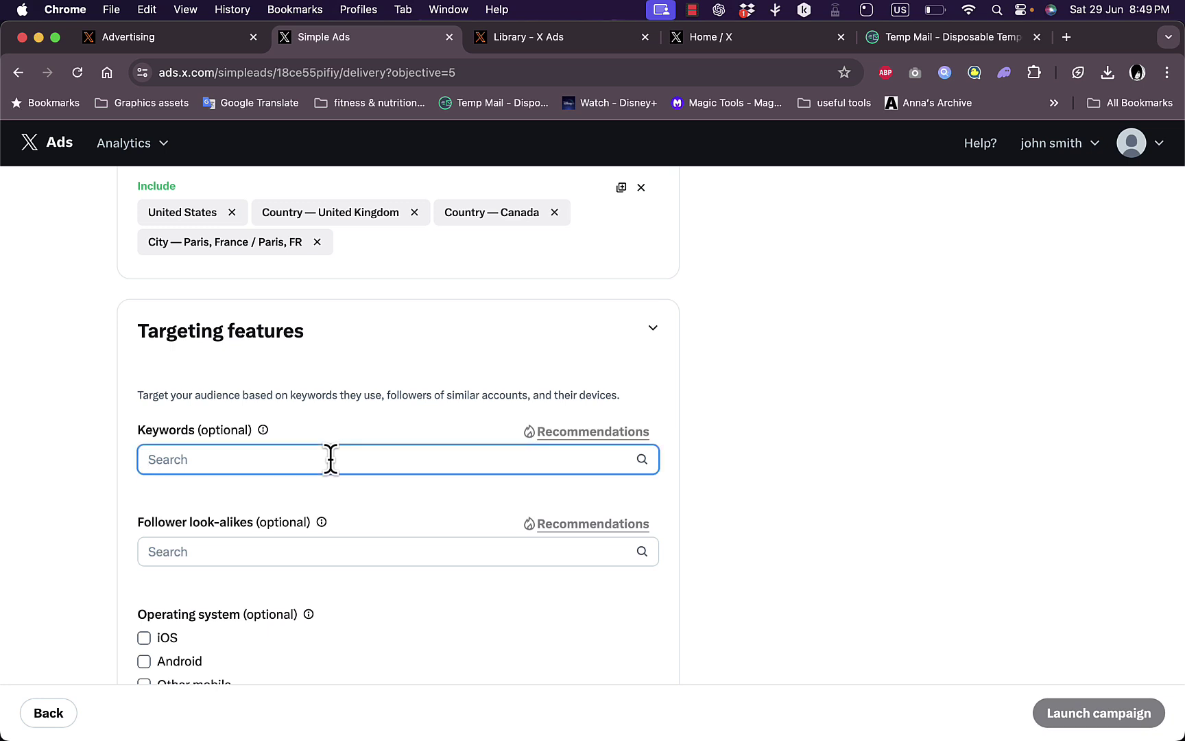
type("fitness")
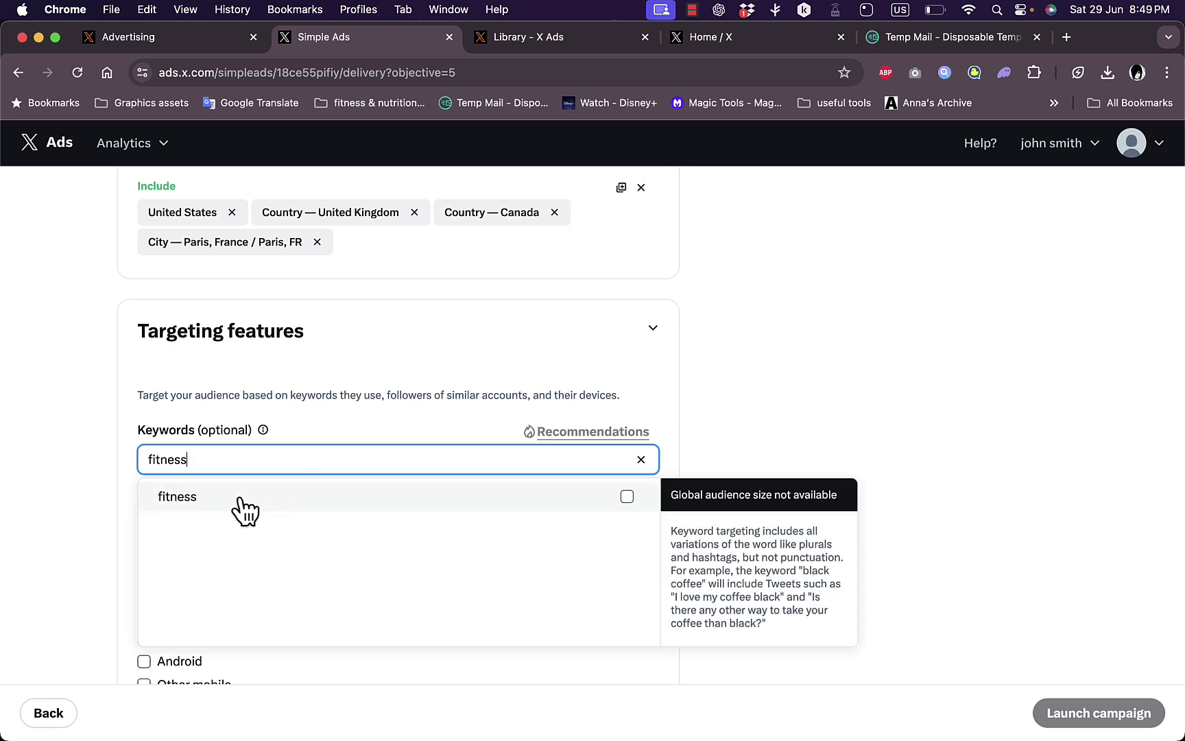
left_click(264, 496)
left_click(324, 454)
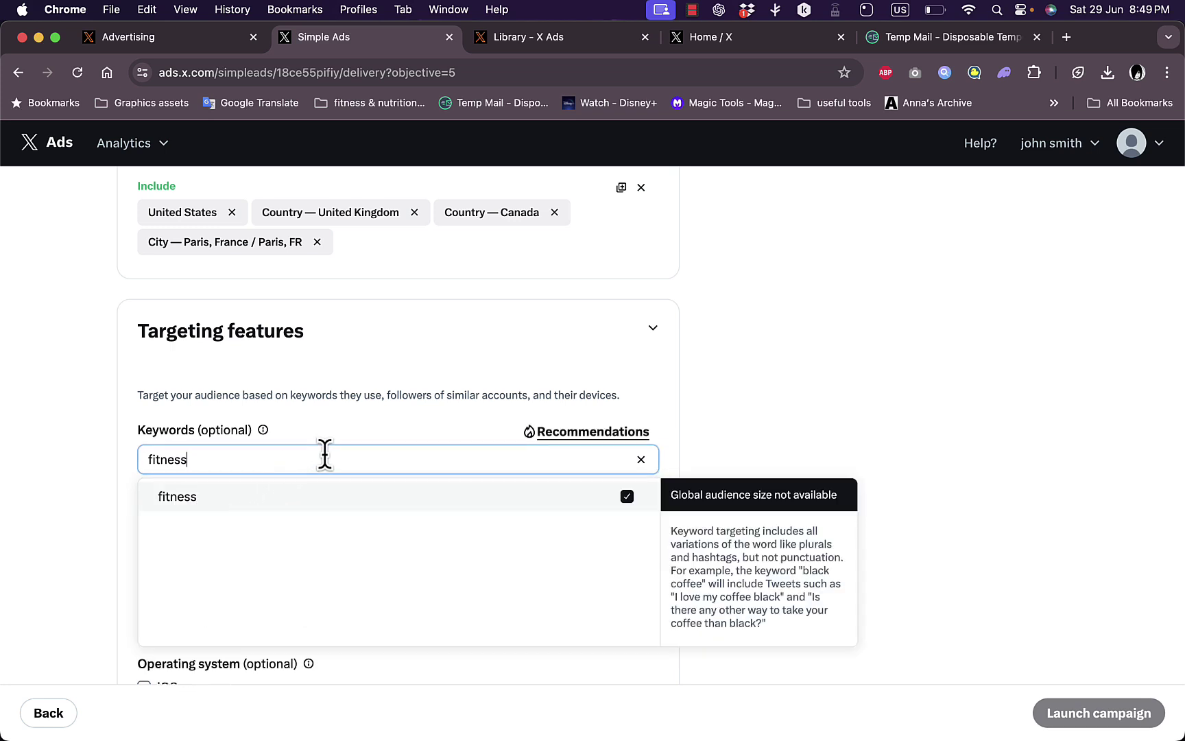
key("super+a")
type("massag")
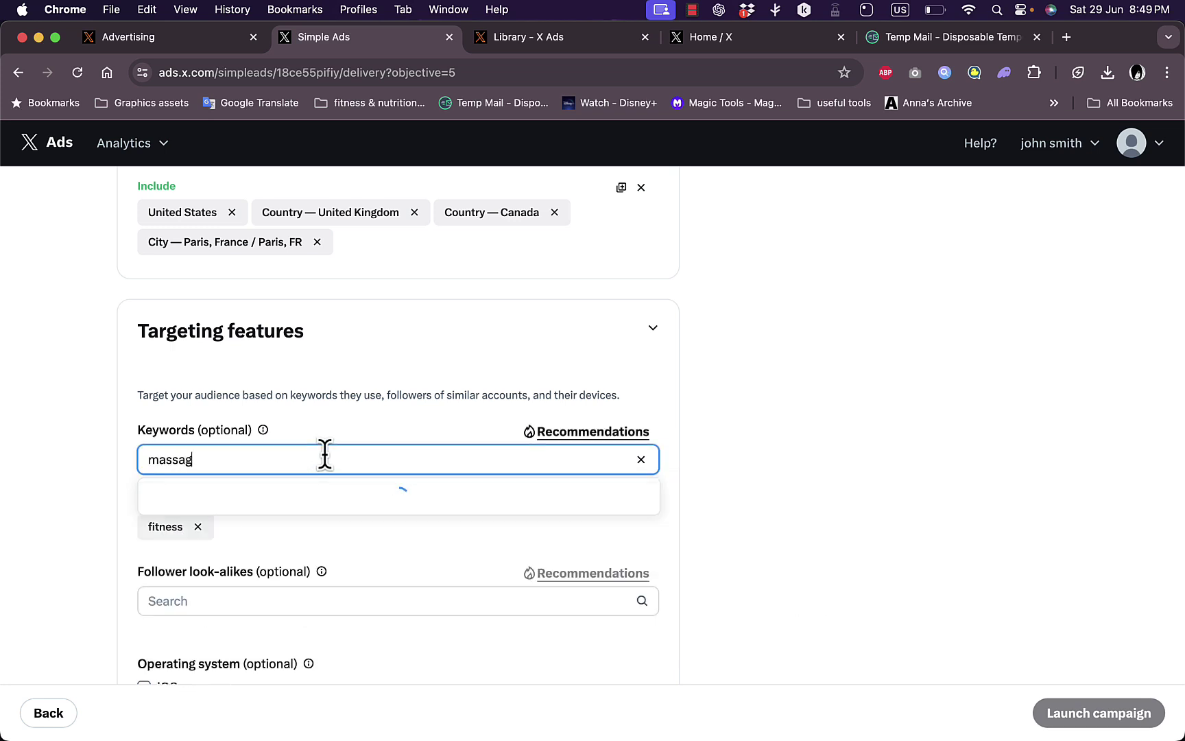
type("e gun")
key("shift+alt+Left")
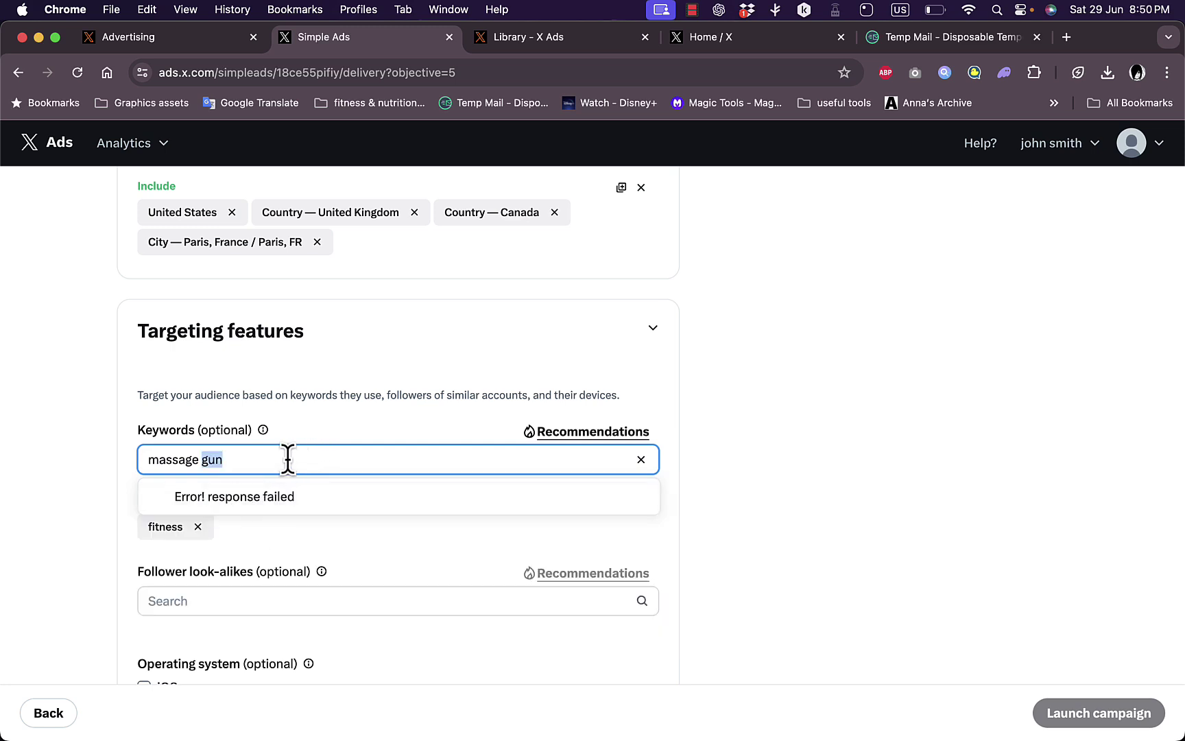
key("BackSpace")
key("BackSpace")
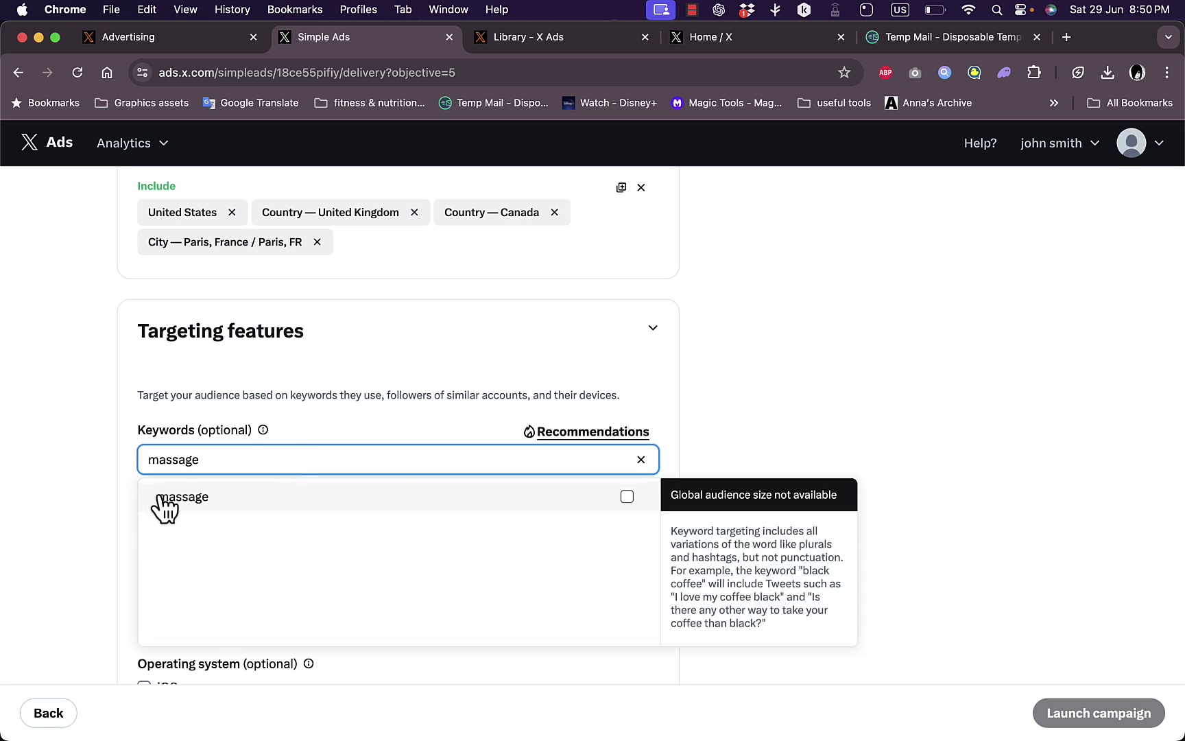
left_click(169, 506)
left_click(111, 501)
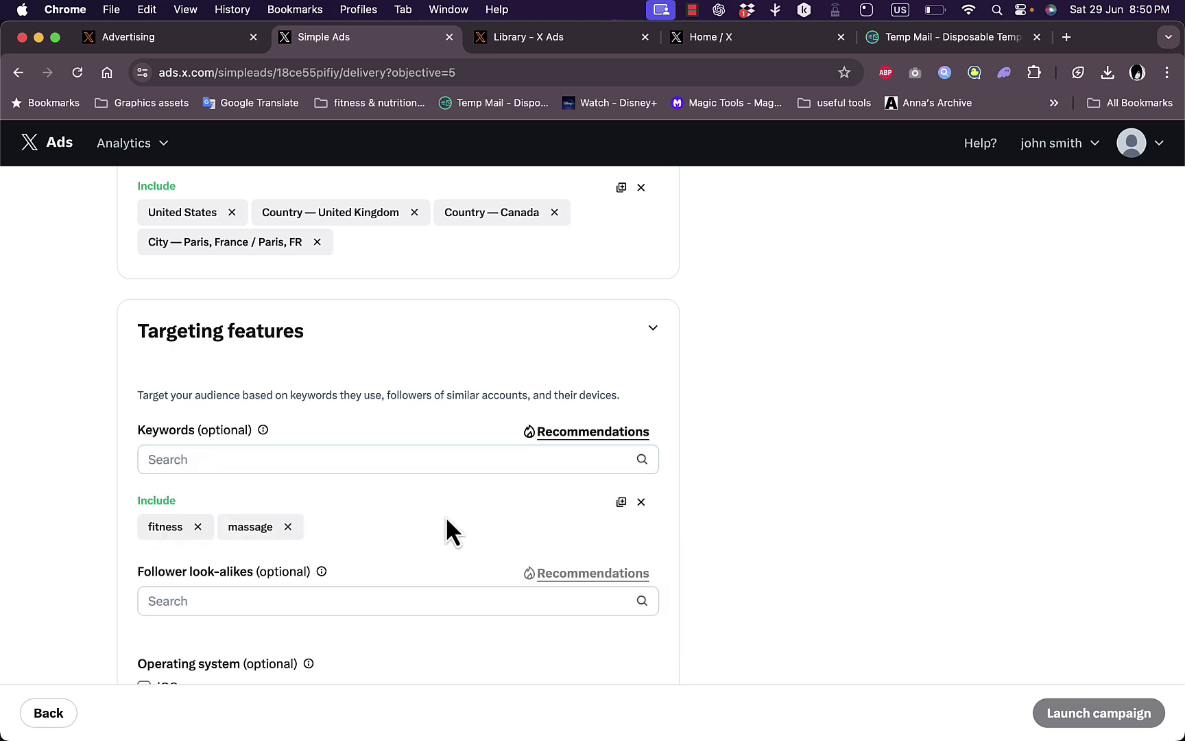
scroll(446, 516, "down", 2)
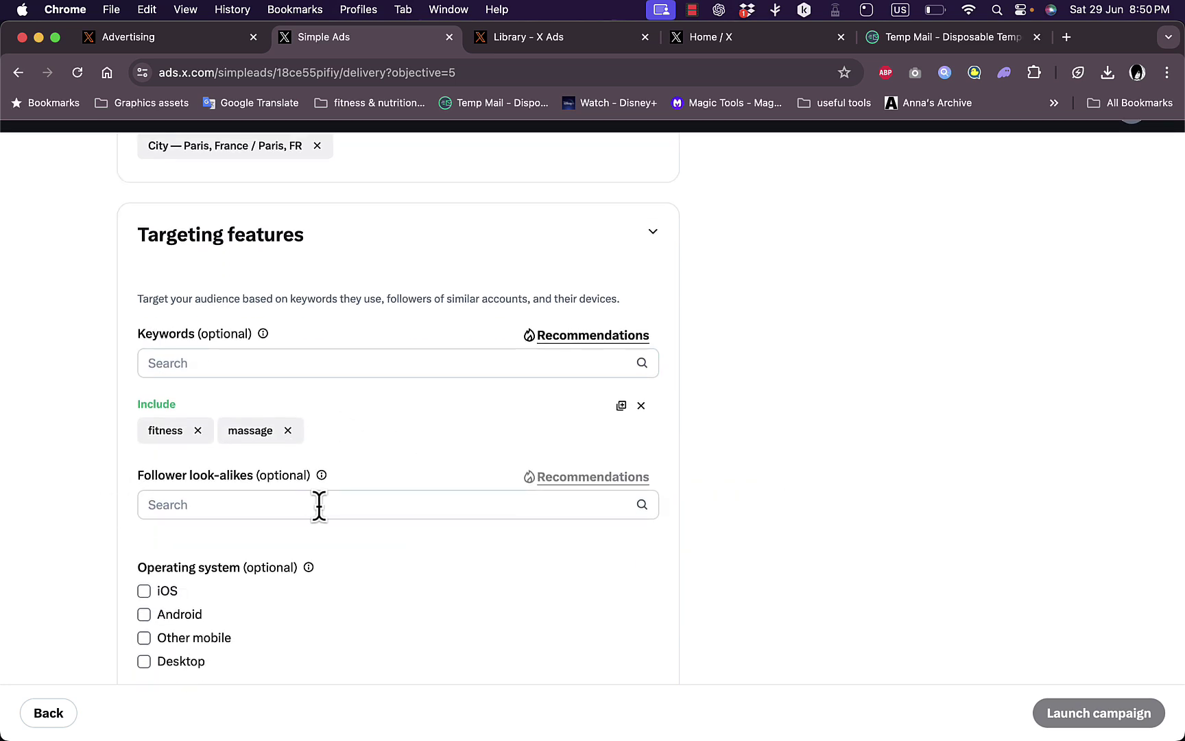
Target iOS, Android, other mobile and desktop under Operating system
left_click(351, 503)
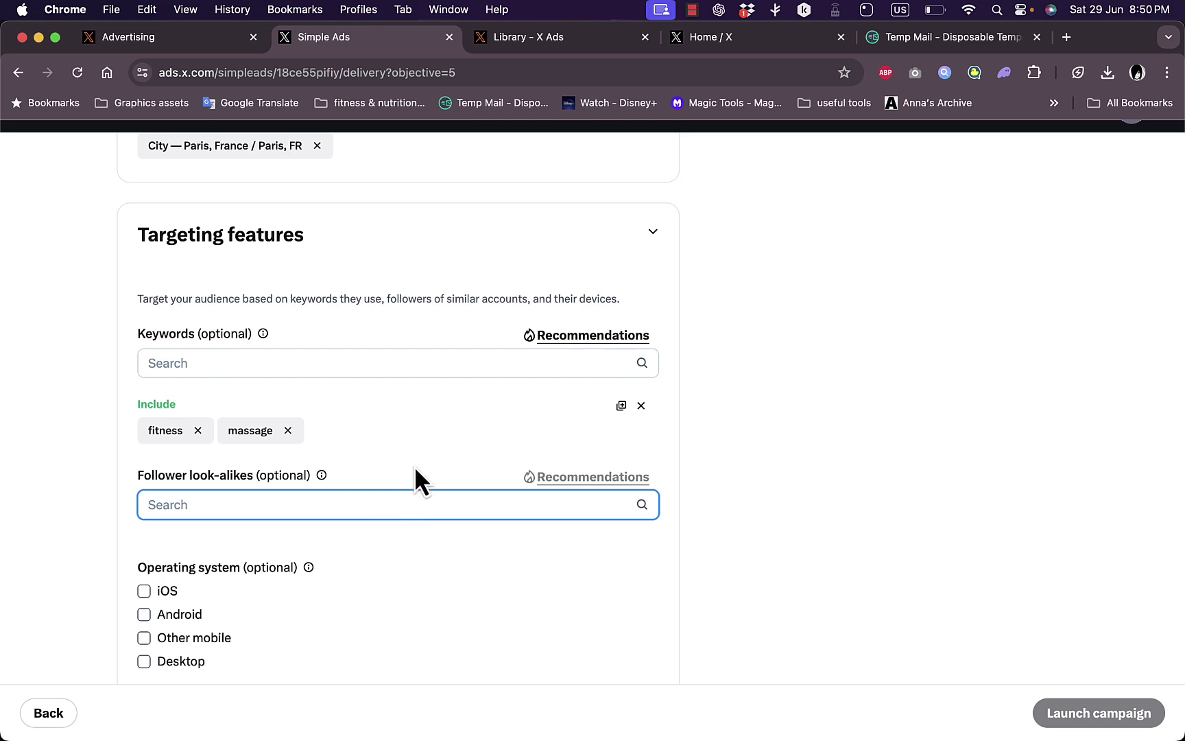
scroll(407, 475, "down", 2)
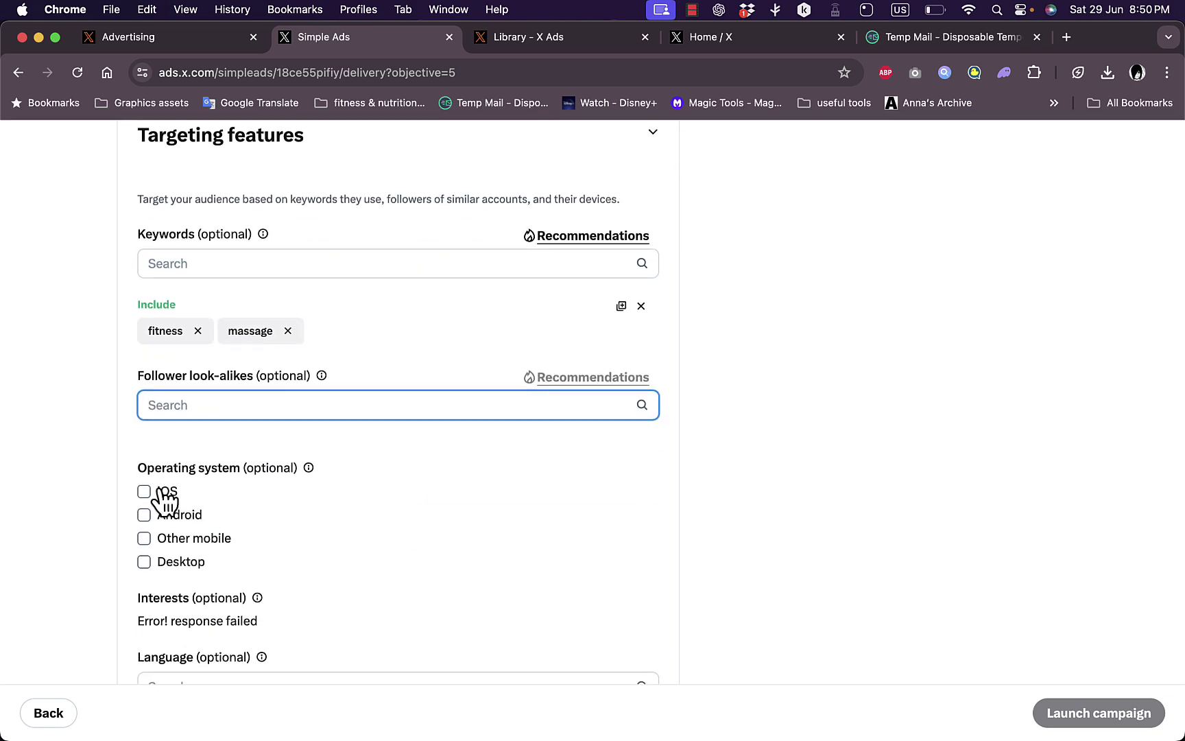
left_click(145, 493)
left_click(144, 550)
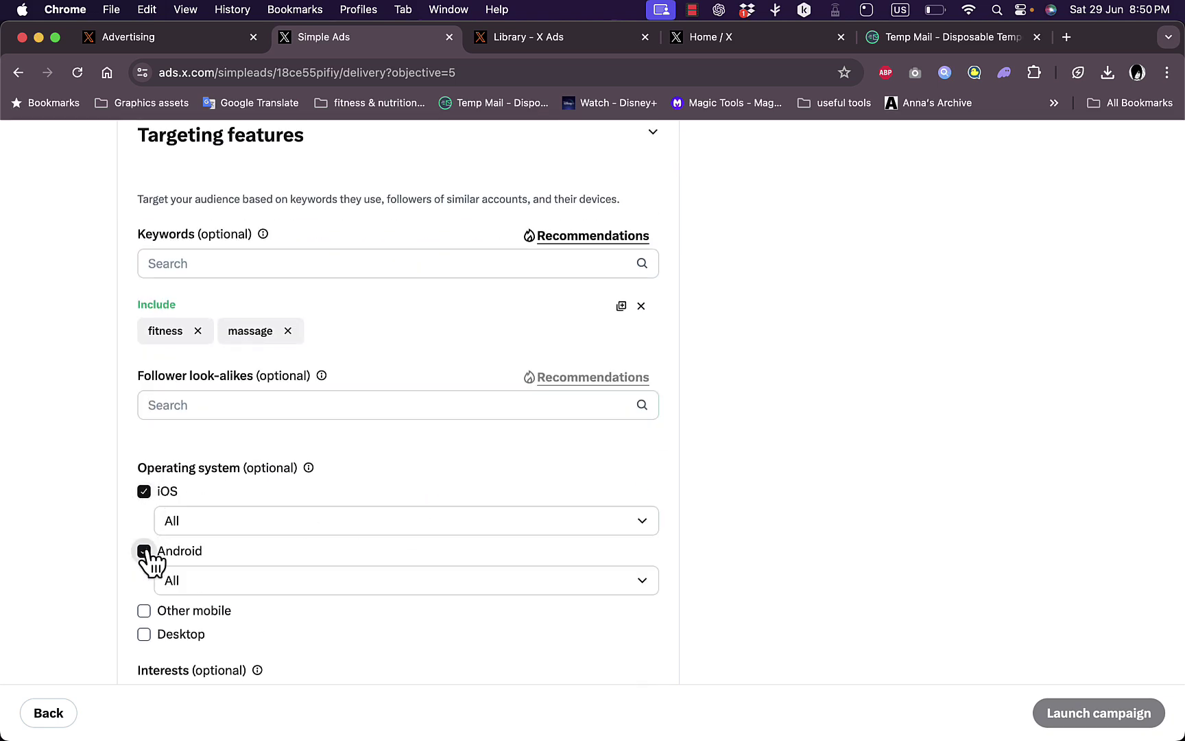
left_click(144, 612)
left_click(145, 634)
scroll(325, 601, "down", 5)
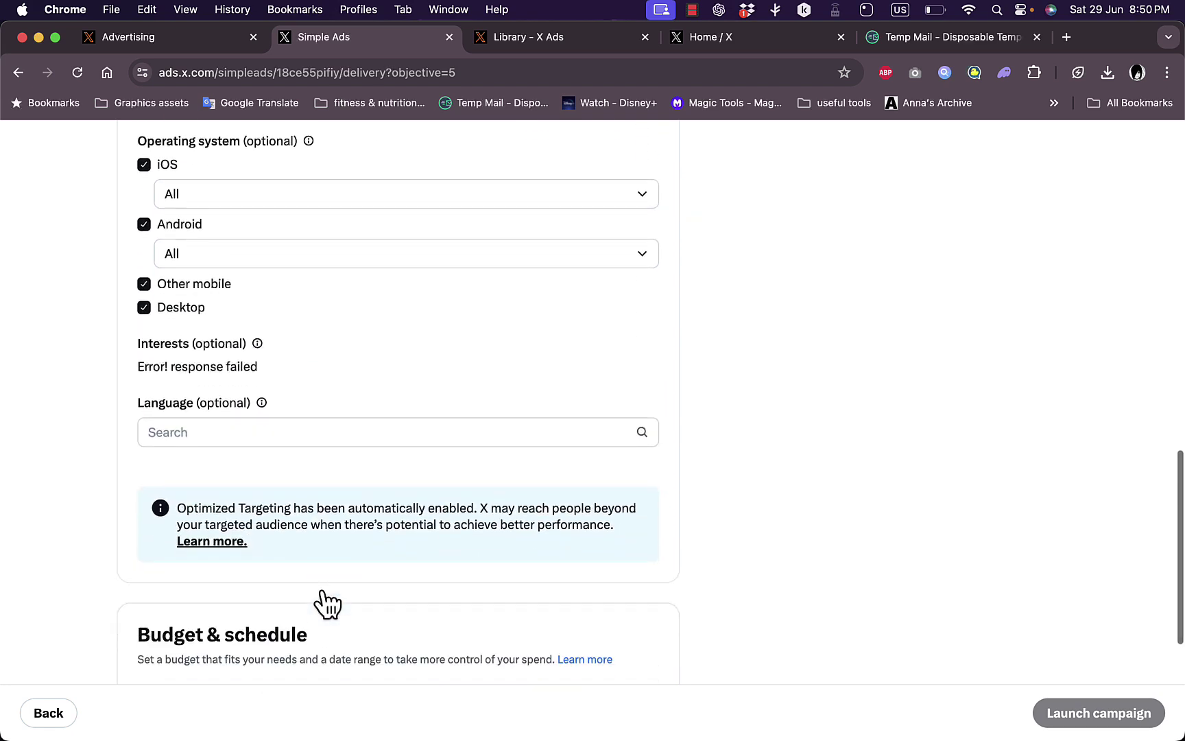
scroll(326, 604, "down", 1)
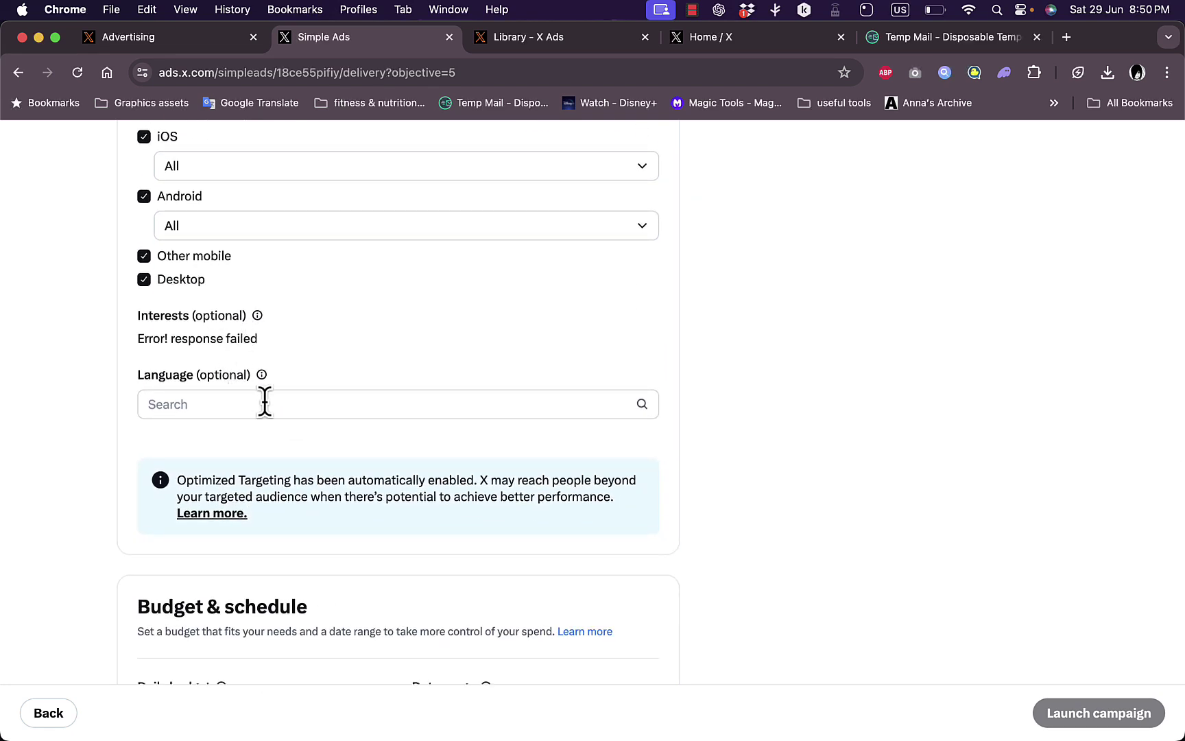
scroll(358, 412, "down", 3)
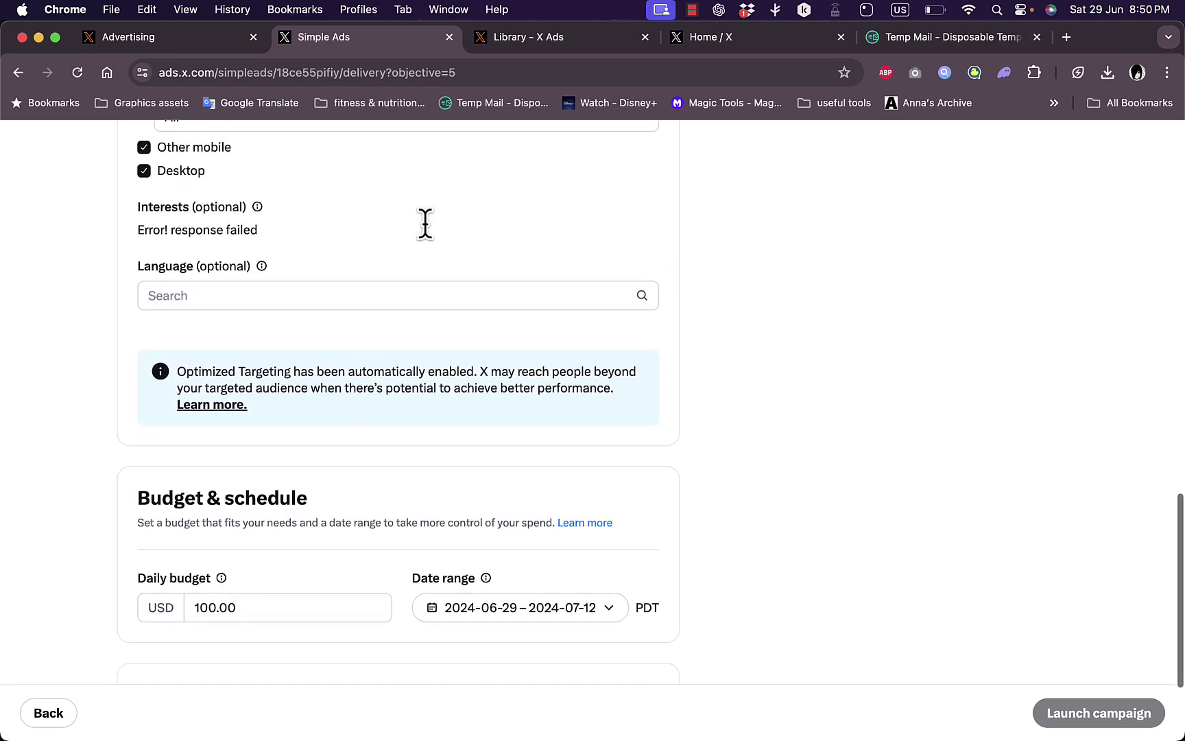
scroll(417, 344, "down", 2)
scroll(285, 501, "down", 1)
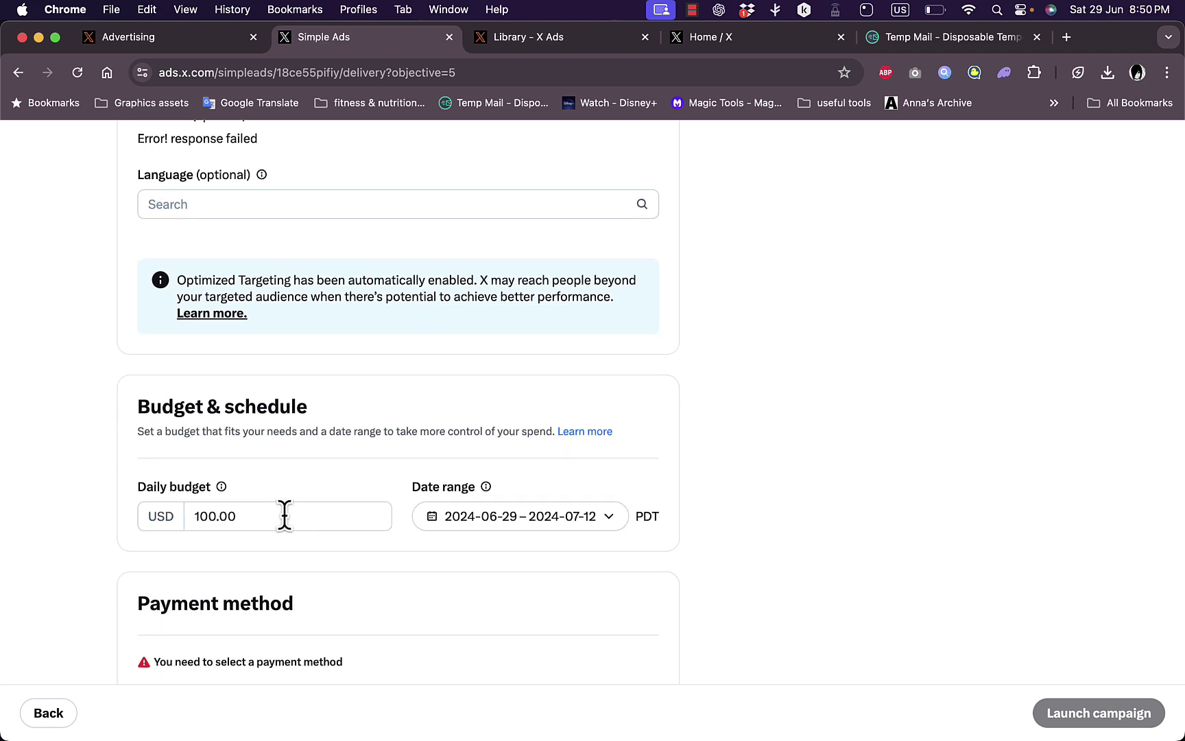
Change the daily budget to 200 USD and keep the June 29–July 12 date range
double_click(285, 516)
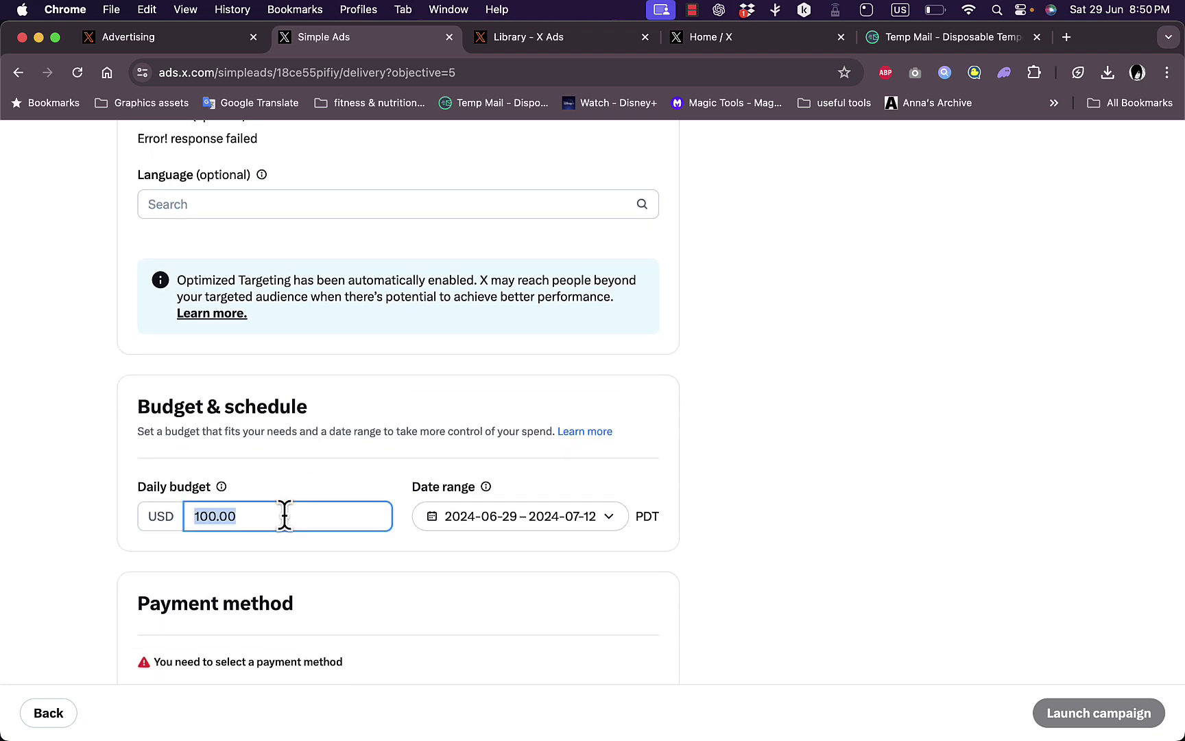
type("200")
left_click(499, 535)
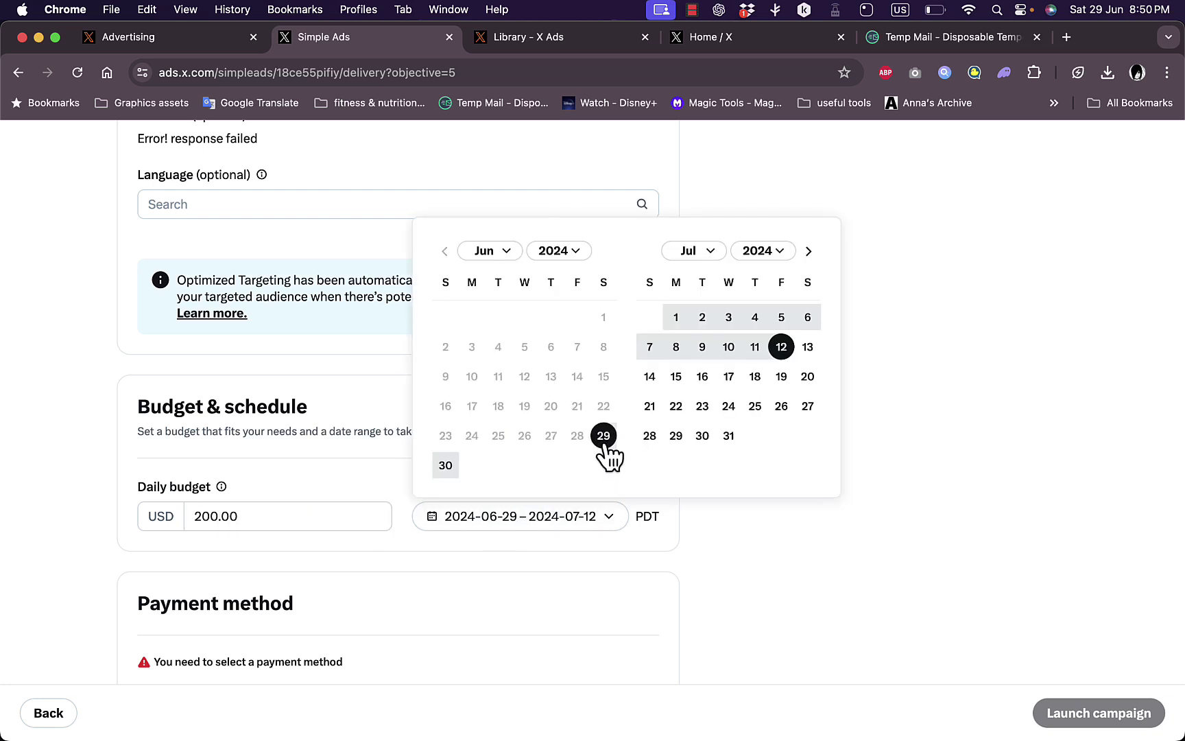
left_click(808, 349)
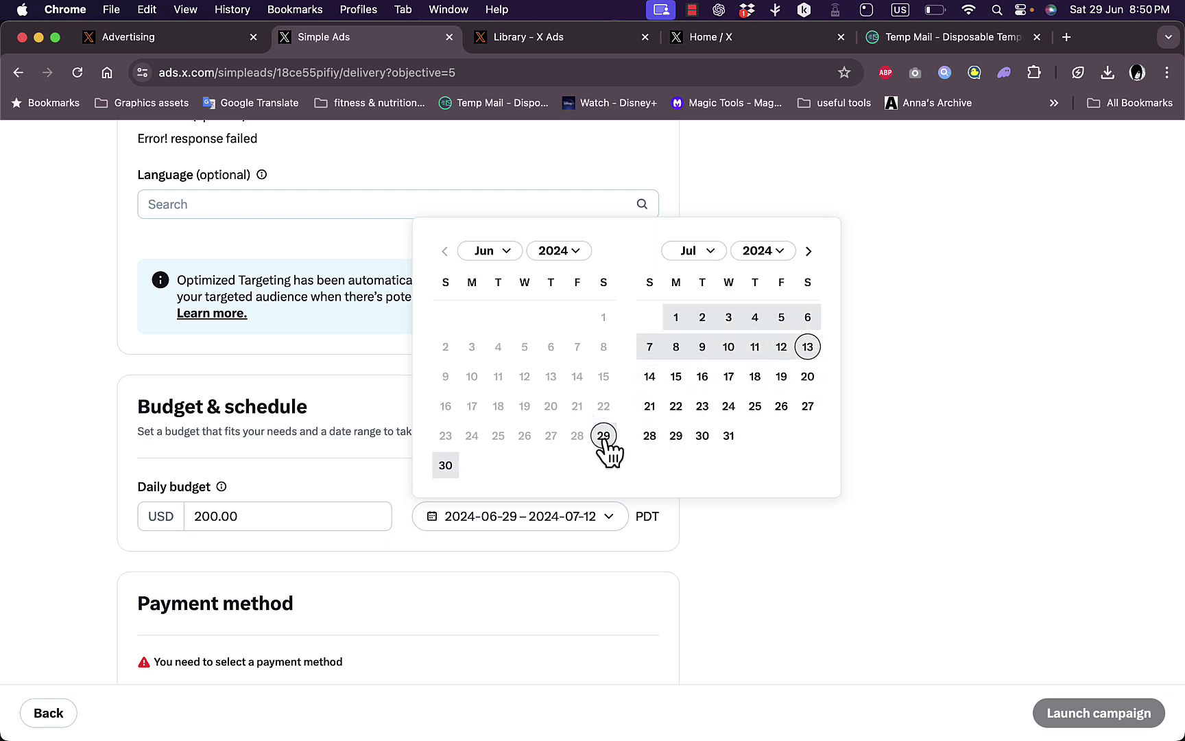
left_click(559, 603)
scroll(559, 602, "down", 2)
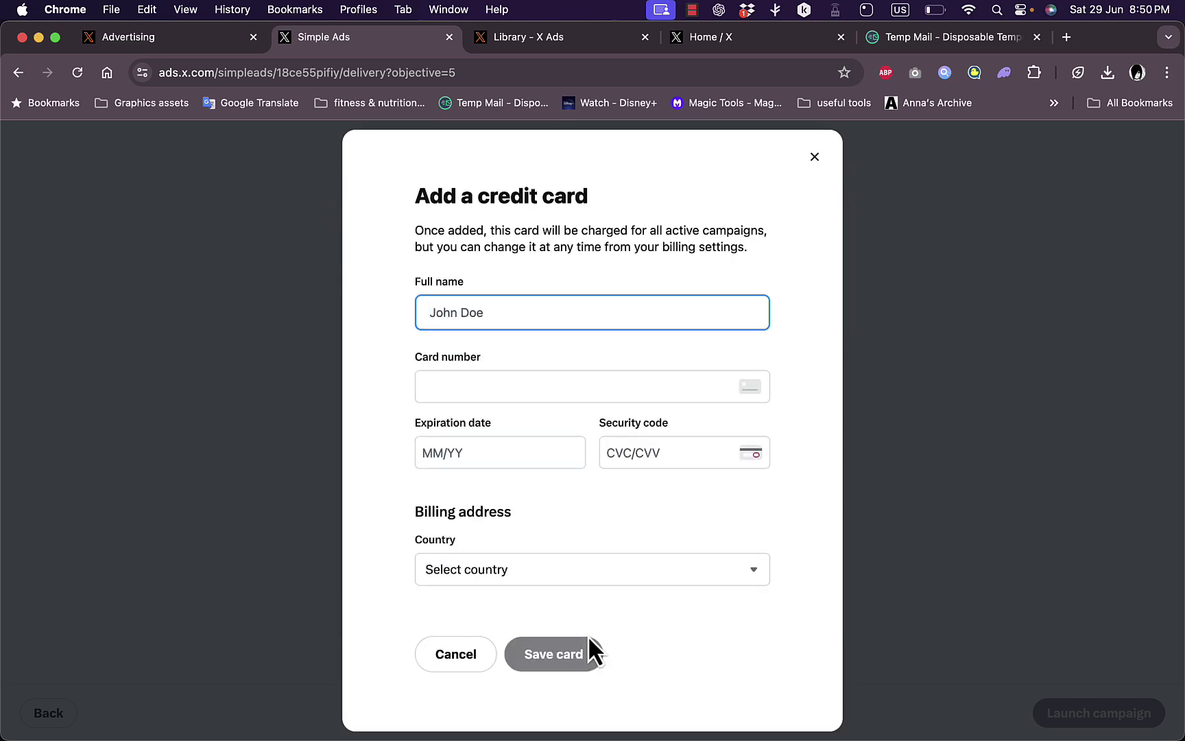
scroll(597, 439, "down", 5)
scroll(596, 439, "up", 5)
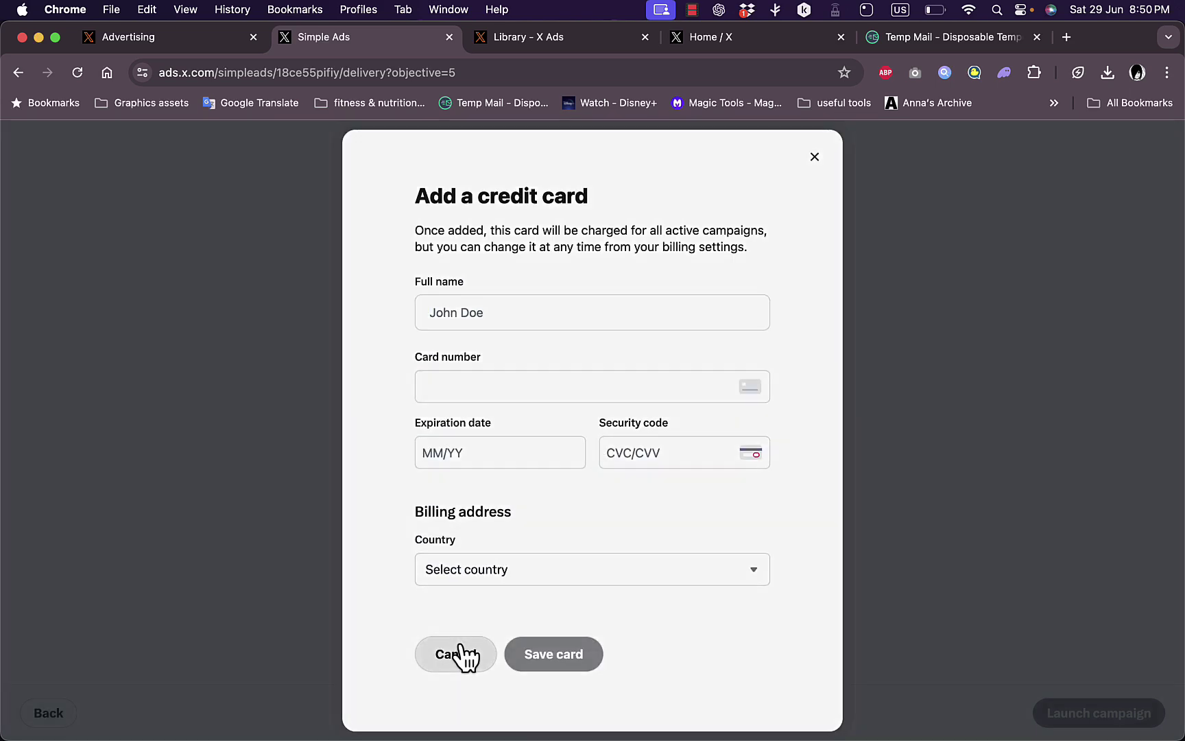
Cancel the Add a credit card dialog without entering a card
left_click(460, 657)
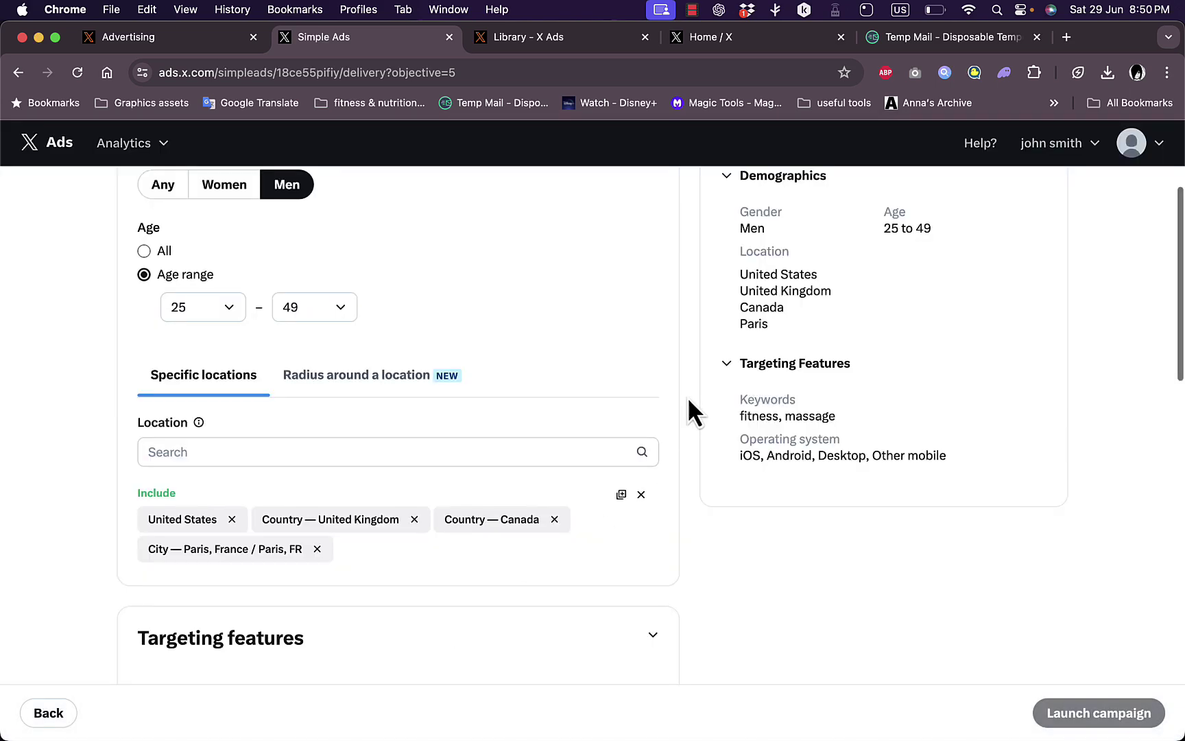
scroll(624, 366, "up", 3)
scroll(623, 366, "down", 6)
scroll(624, 355, "down", 5)
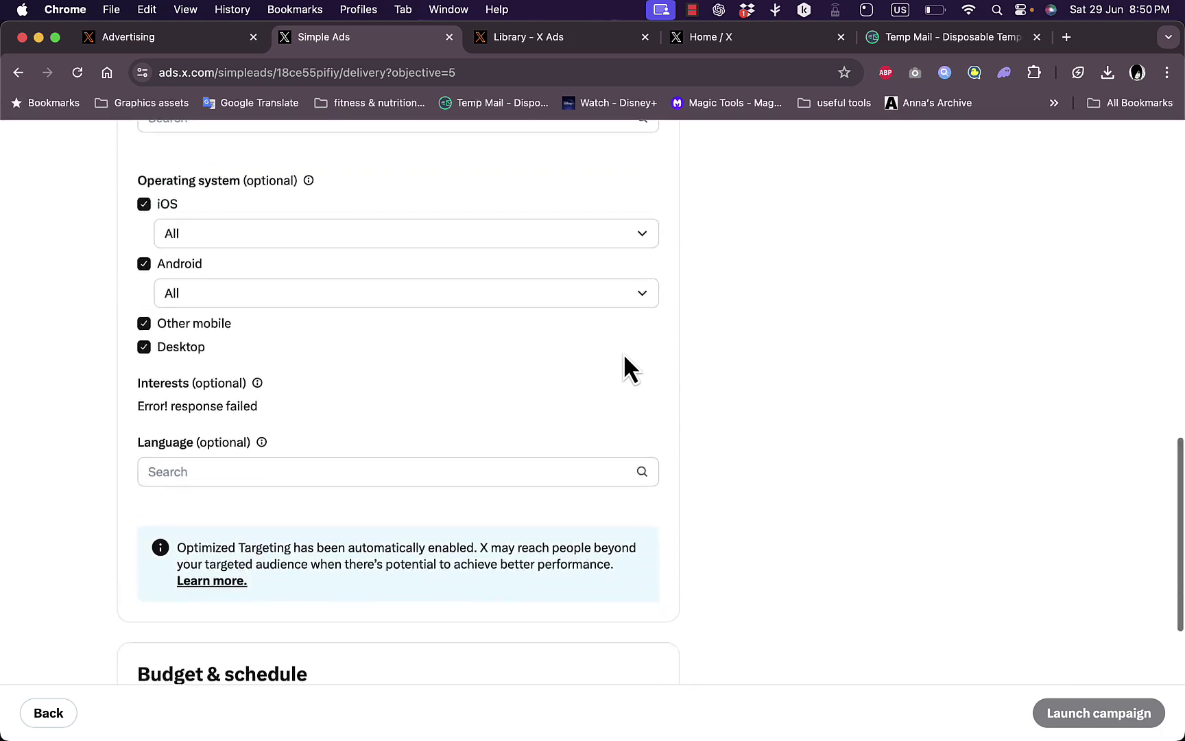
scroll(624, 354, "down", 3)
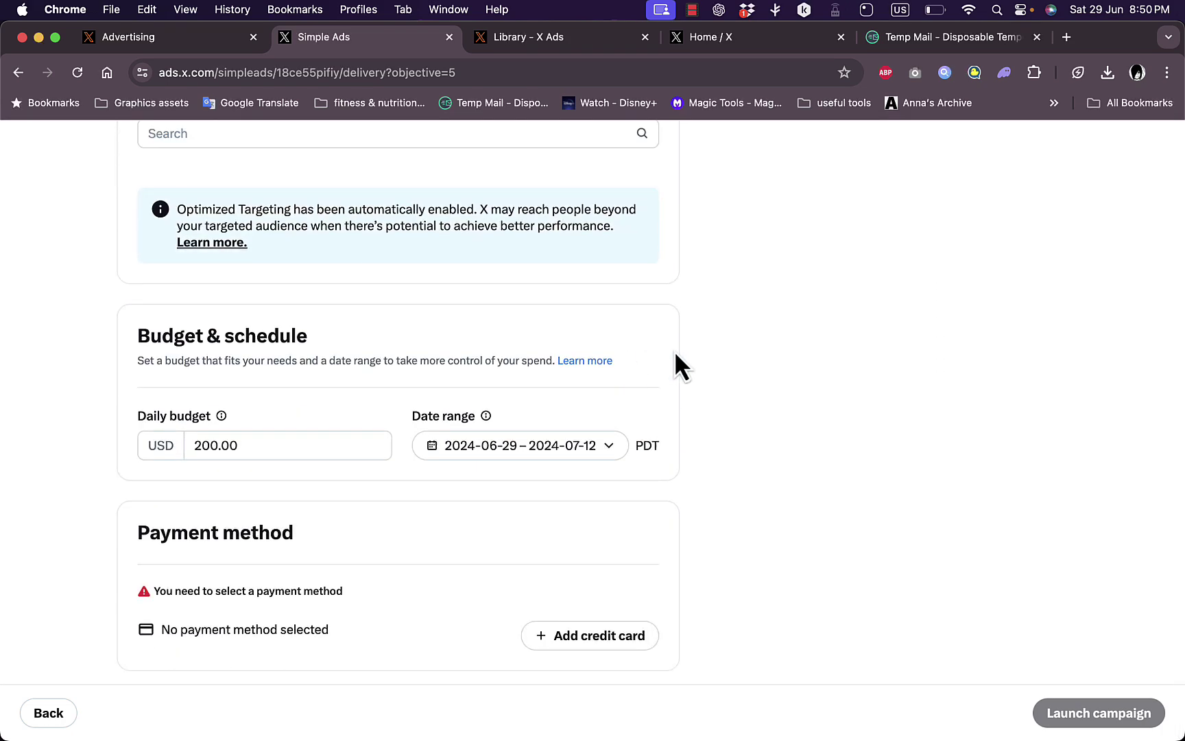
scroll(673, 351, "up", 5)
scroll(675, 351, "up", 1)
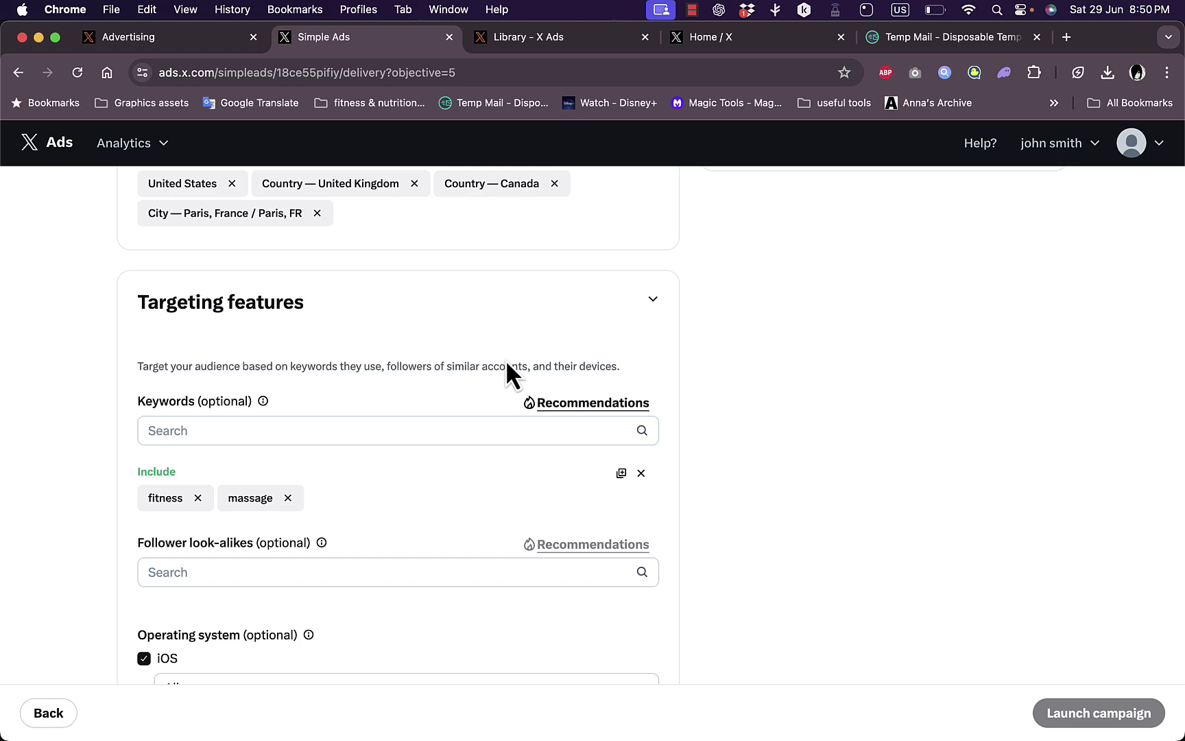
scroll(837, 532, "down", 5)
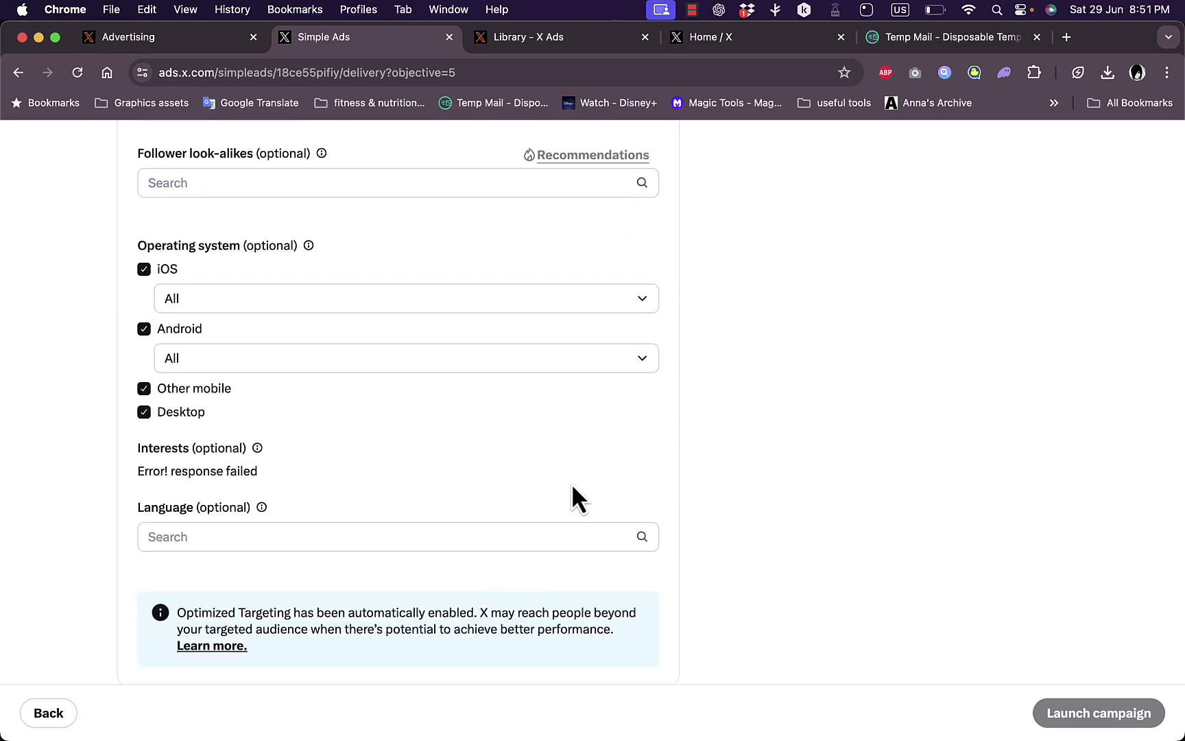
scroll(572, 487, "down", 1)
scroll(572, 487, "down", 2)
scroll(572, 488, "down", 3)
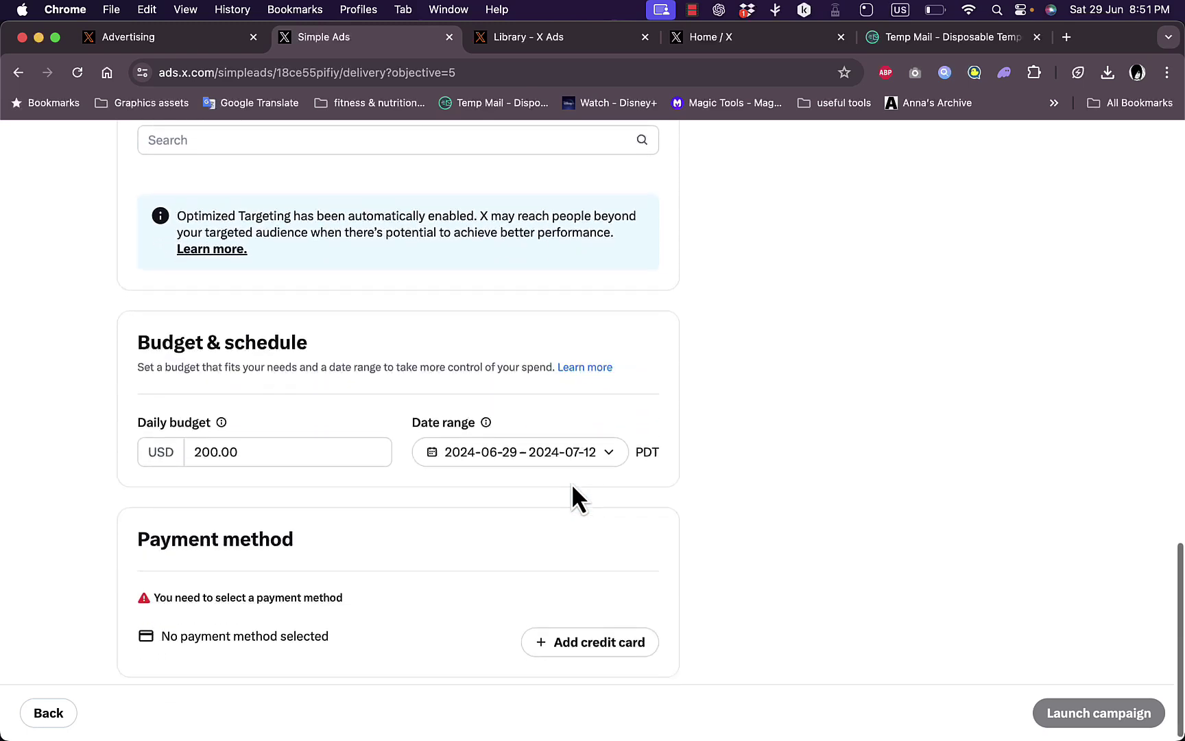
scroll(506, 537, "down", 1)
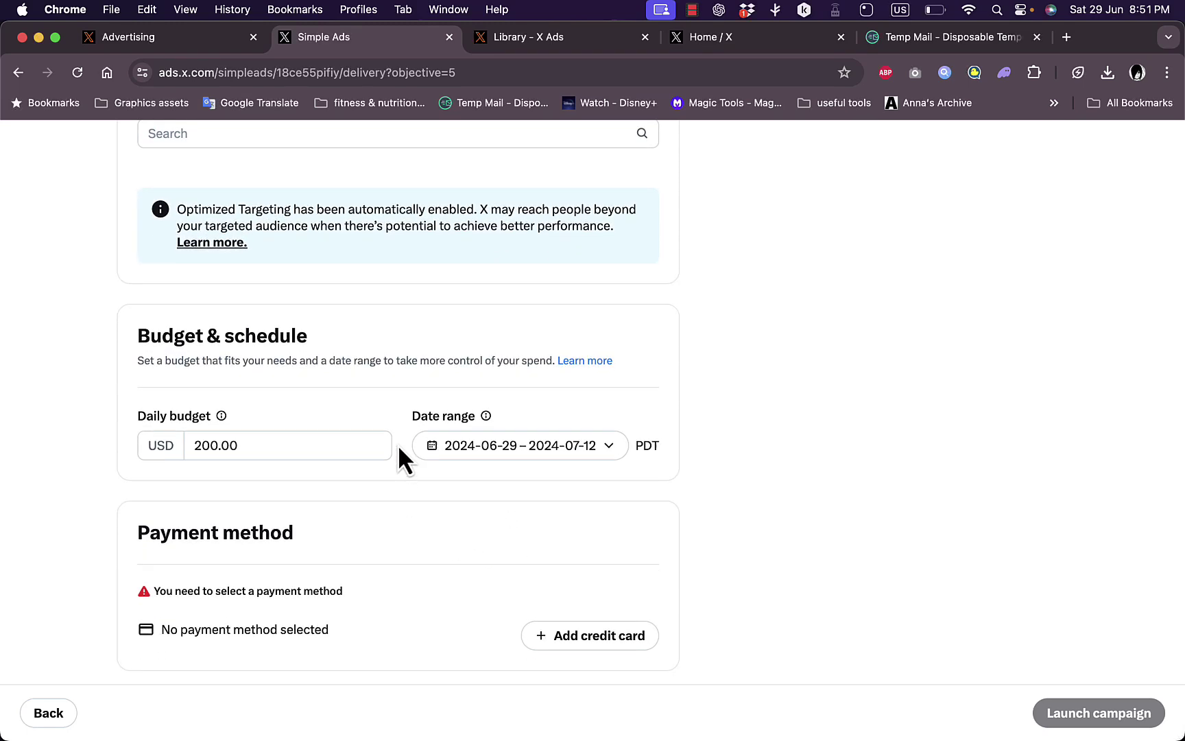
scroll(398, 444, "up", 5)
scroll(398, 445, "up", 10)
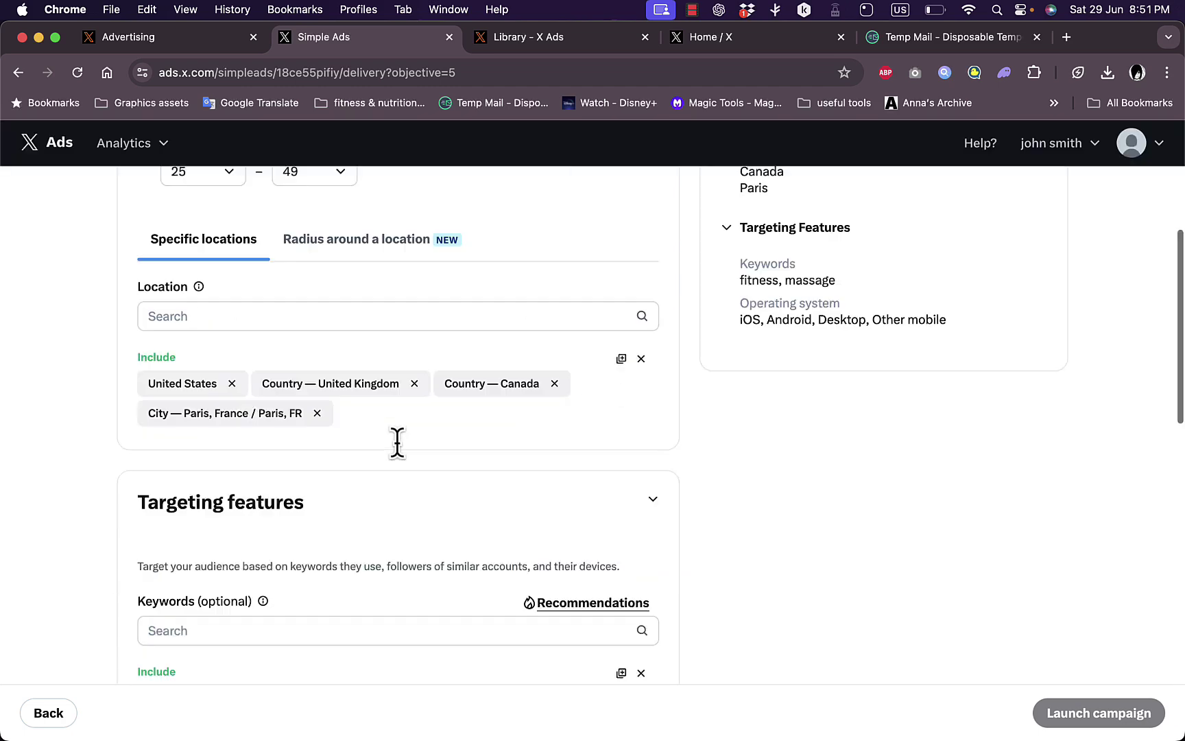
scroll(462, 419, "up", 5)
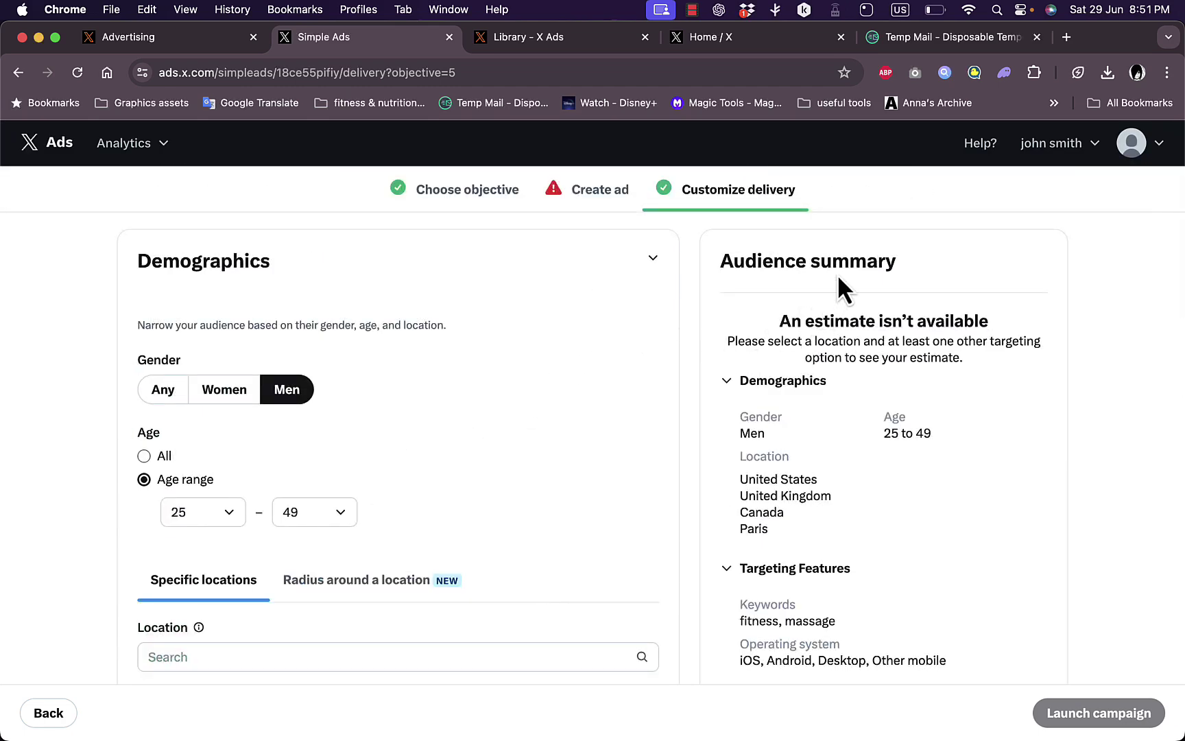
scroll(887, 323, "down", 2)
scroll(888, 326, "down", 1)
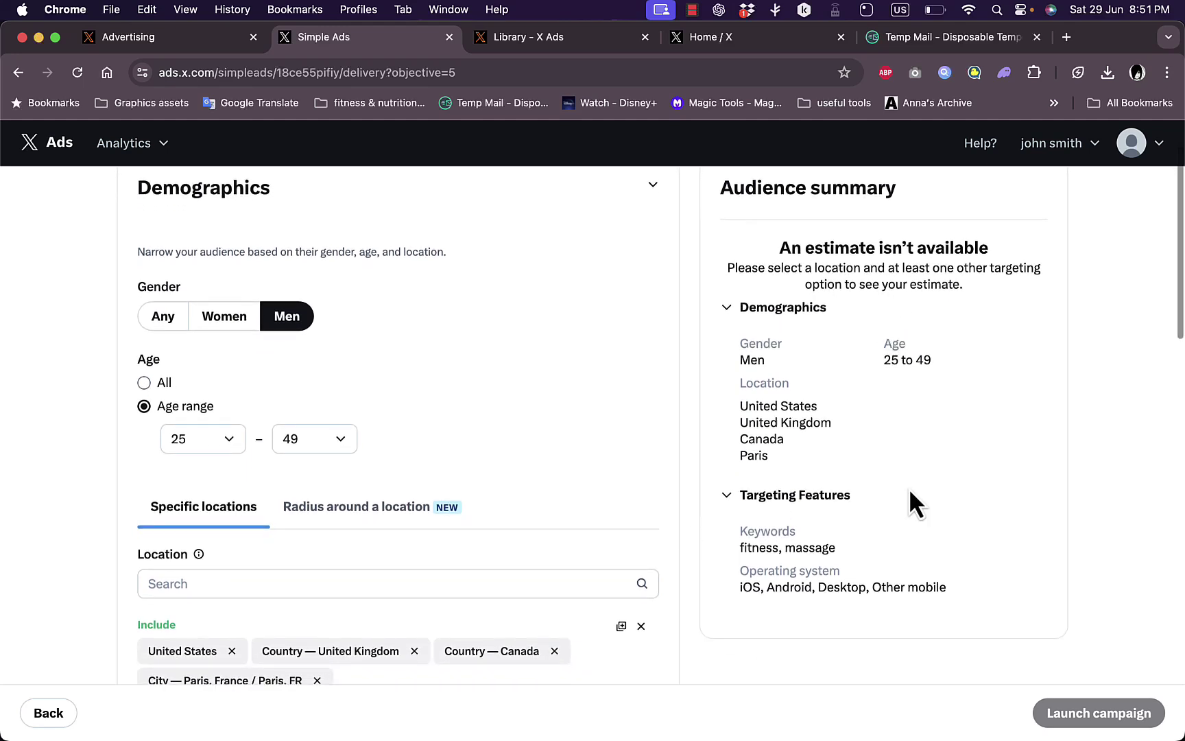